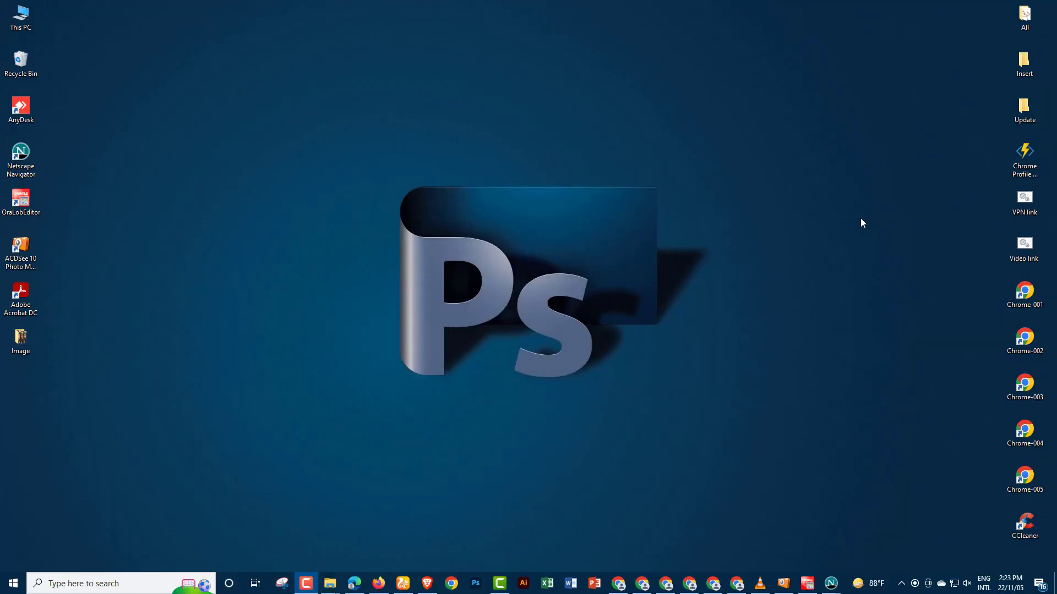
Step: Open Chrome and search Google for 'Background Remove'
left_click(619, 583)
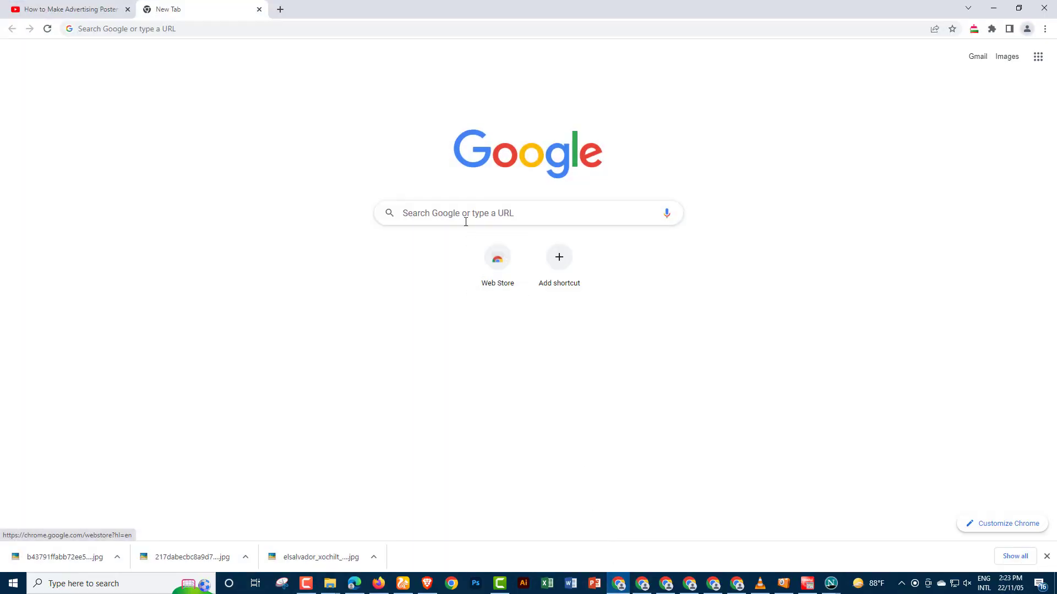
left_click(462, 211)
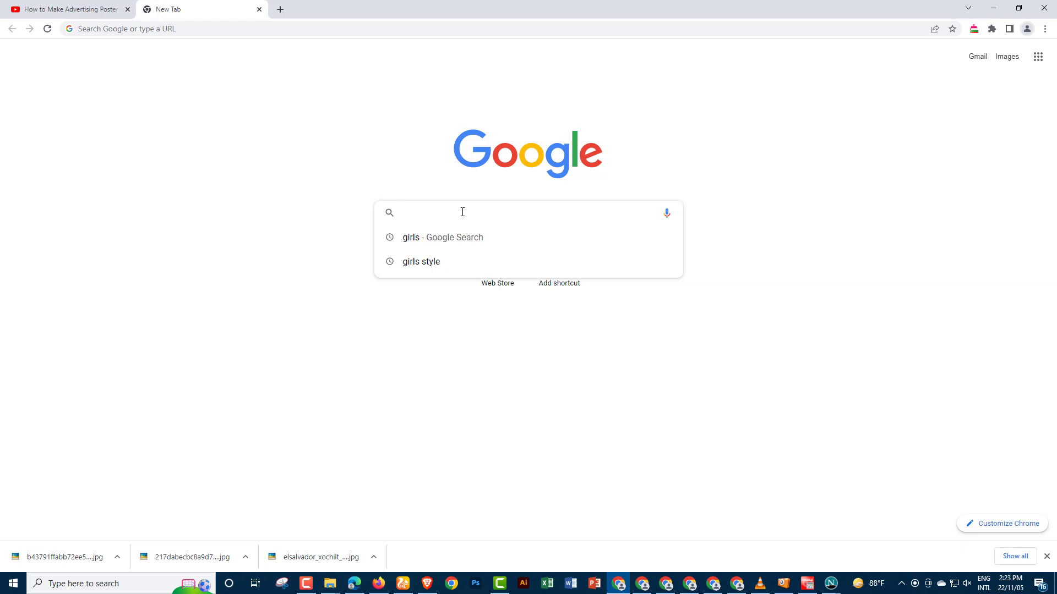
type("B")
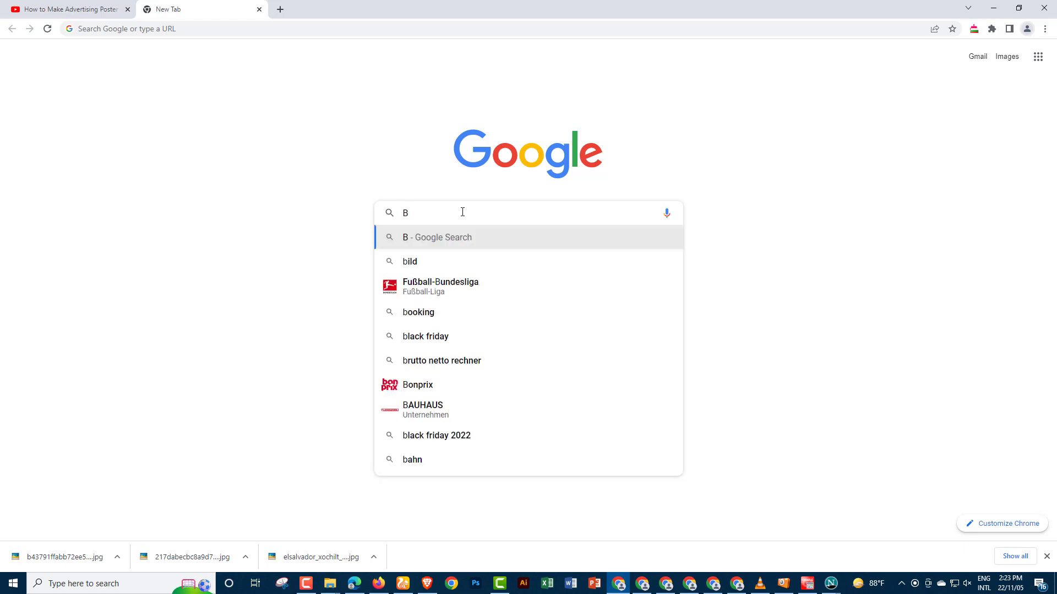
type("ack")
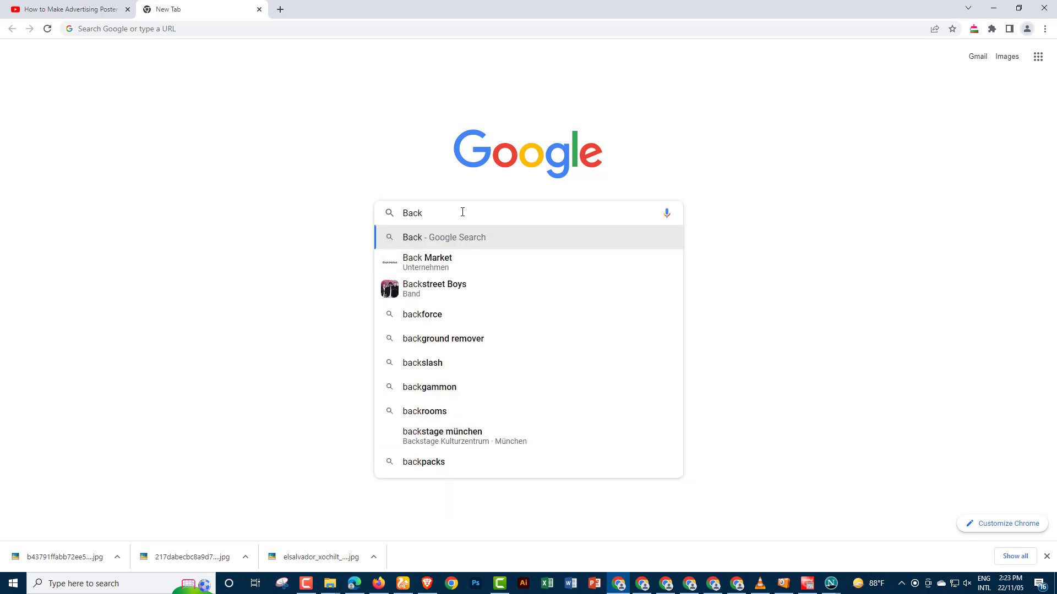
type("groun")
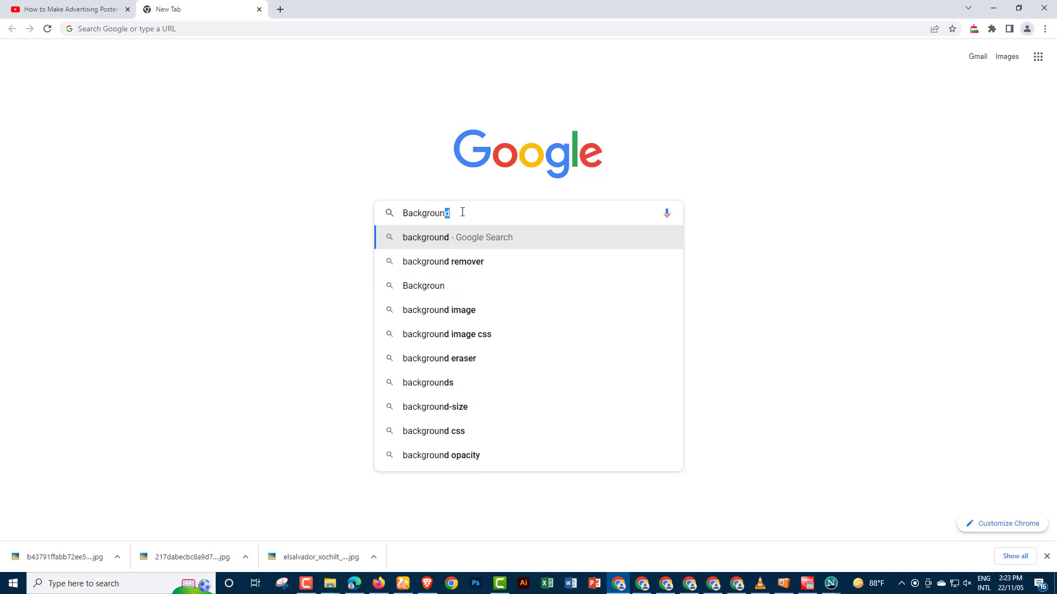
type("d Re")
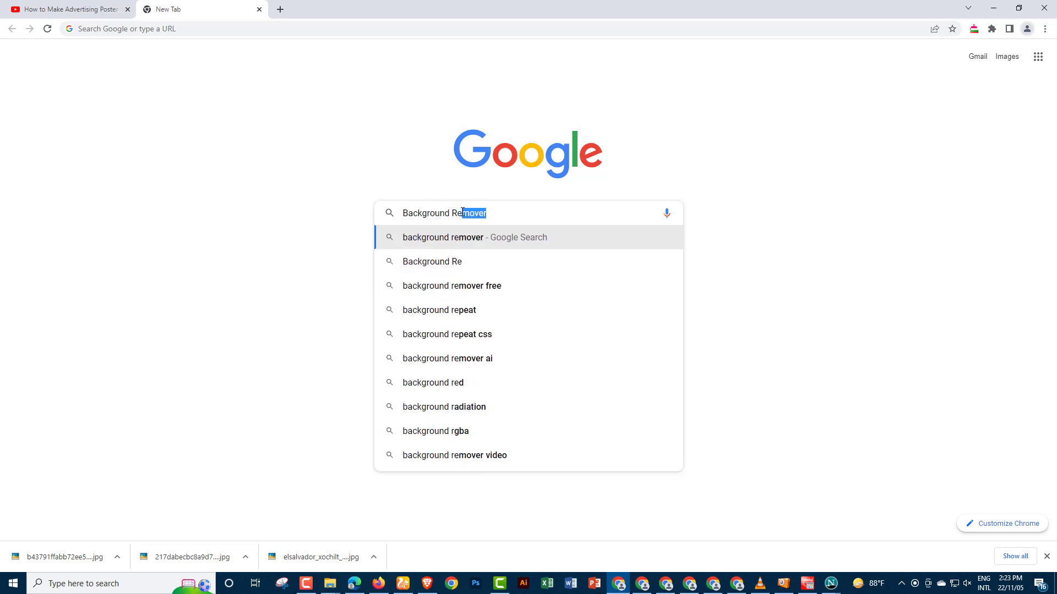
type("move")
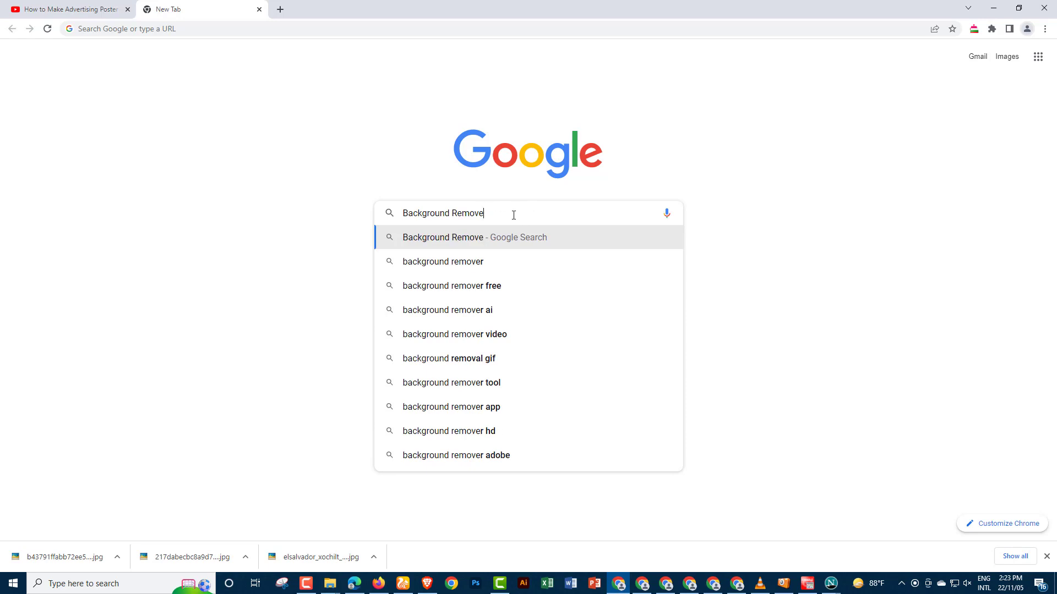
key("Return")
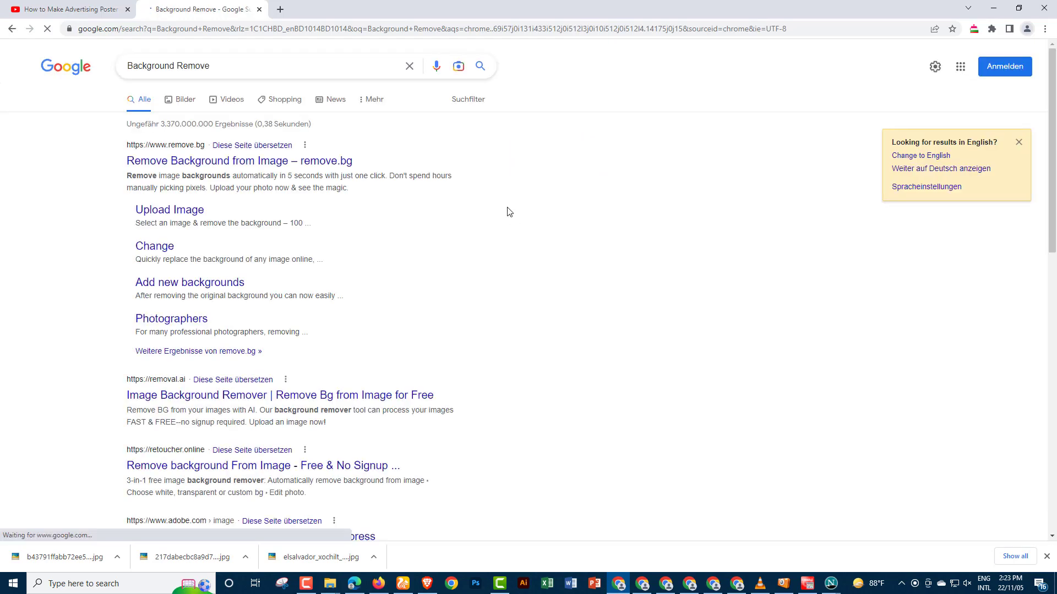
Step: Open the remove.bg result, look through its home page, and close the downloads bar
left_click(240, 162)
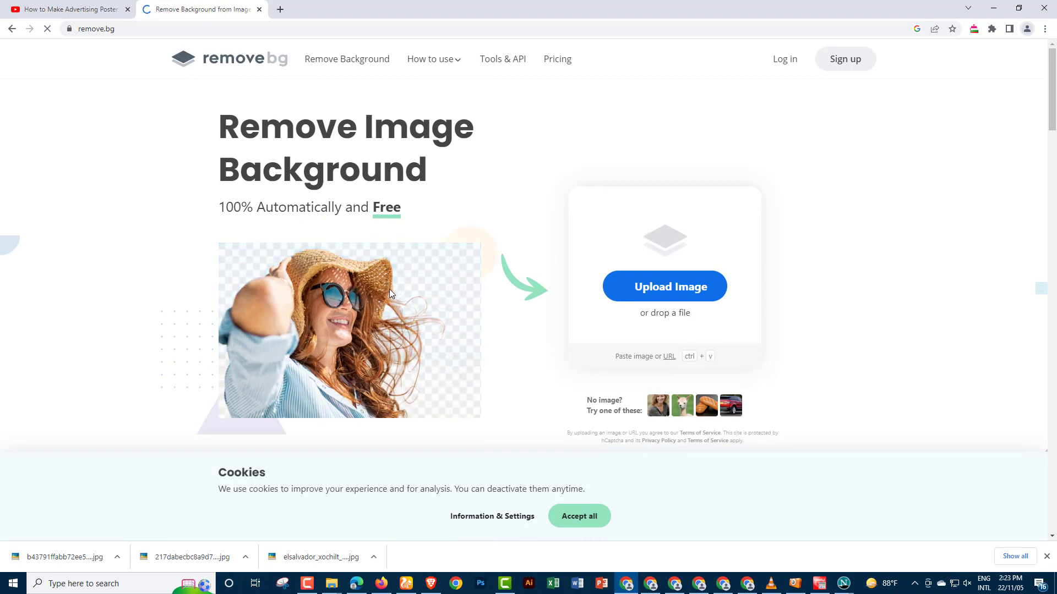
scroll(742, 325, "down", 4)
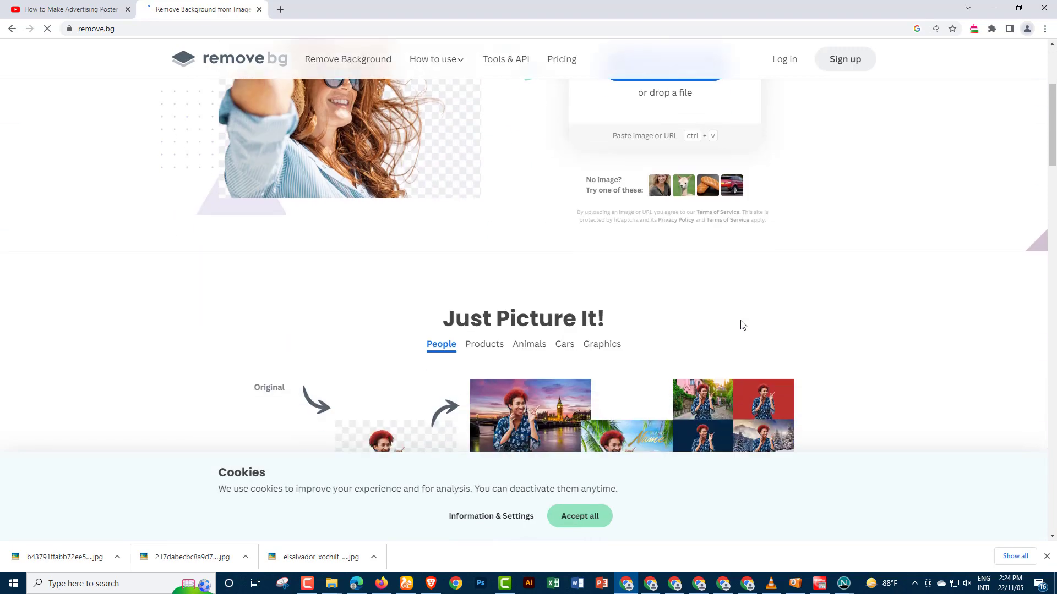
scroll(742, 324, "down", 3)
scroll(760, 332, "down", 1)
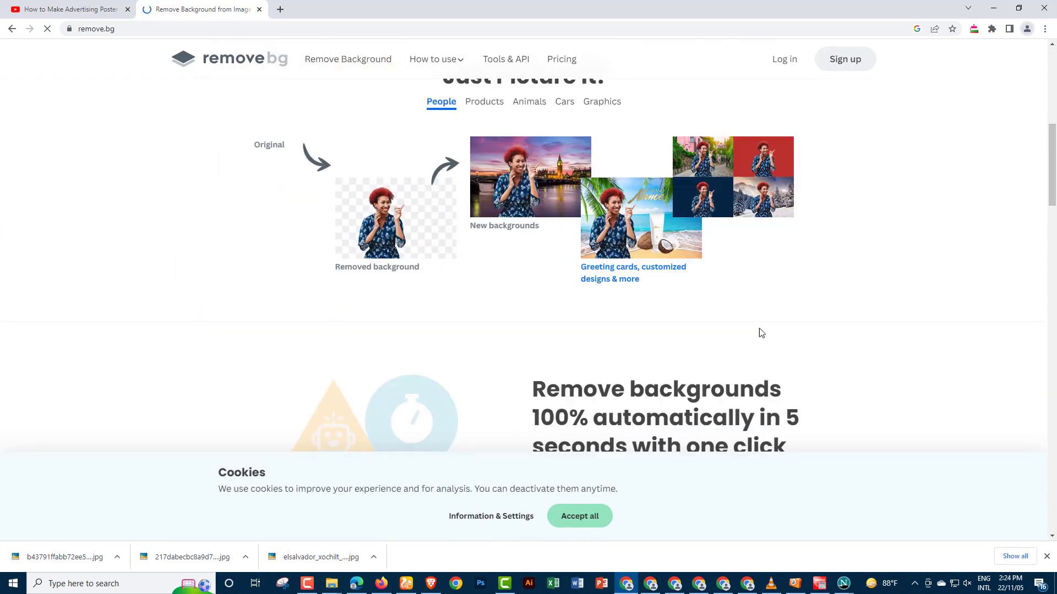
scroll(759, 332, "down", 4)
scroll(760, 332, "down", 4)
scroll(760, 332, "up", 7)
scroll(771, 337, "up", 4)
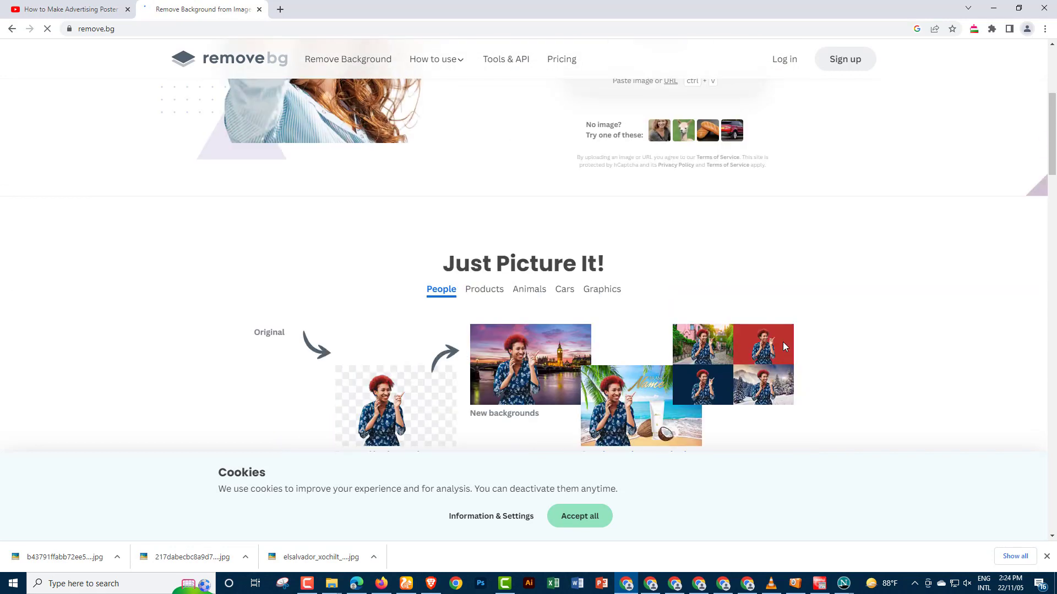
scroll(783, 342, "up", 5)
left_click(1046, 557)
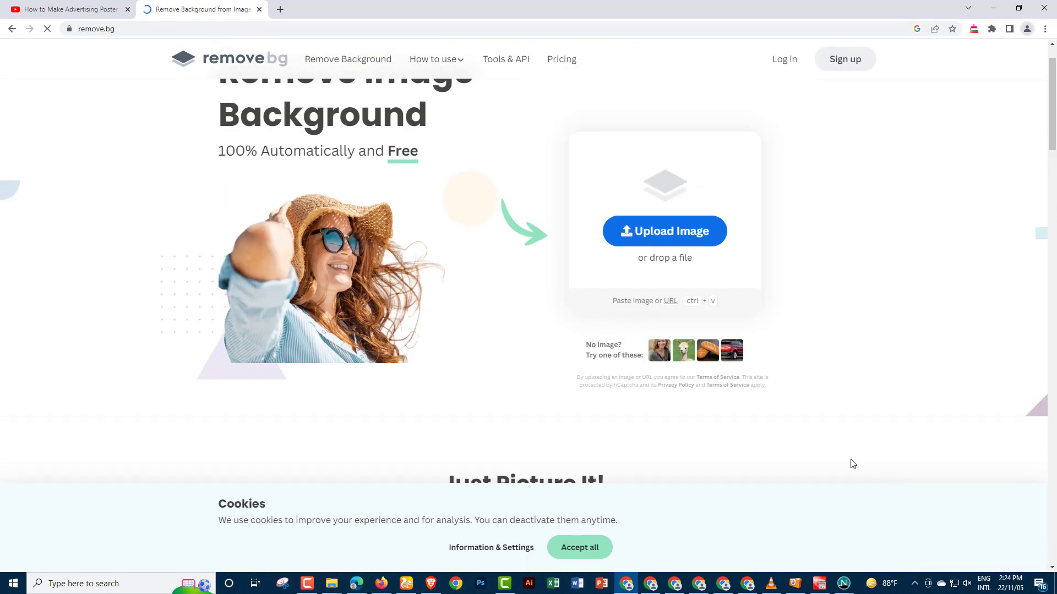
scroll(764, 401, "up", 1)
Step: Upload the WhatsApp Image from the Desktop Image folder for background removal
left_click(673, 290)
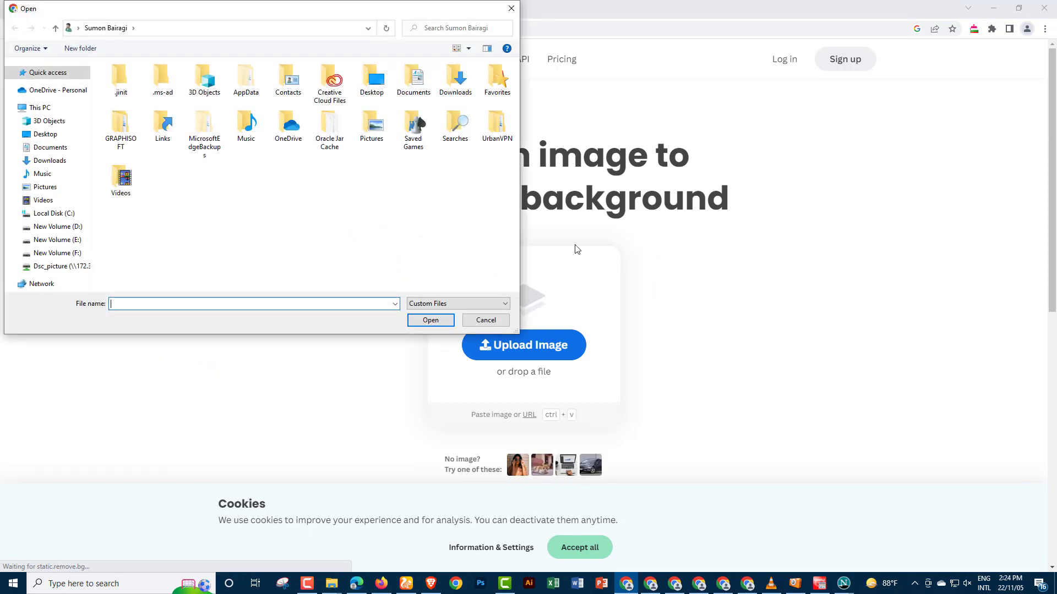
left_click(45, 135)
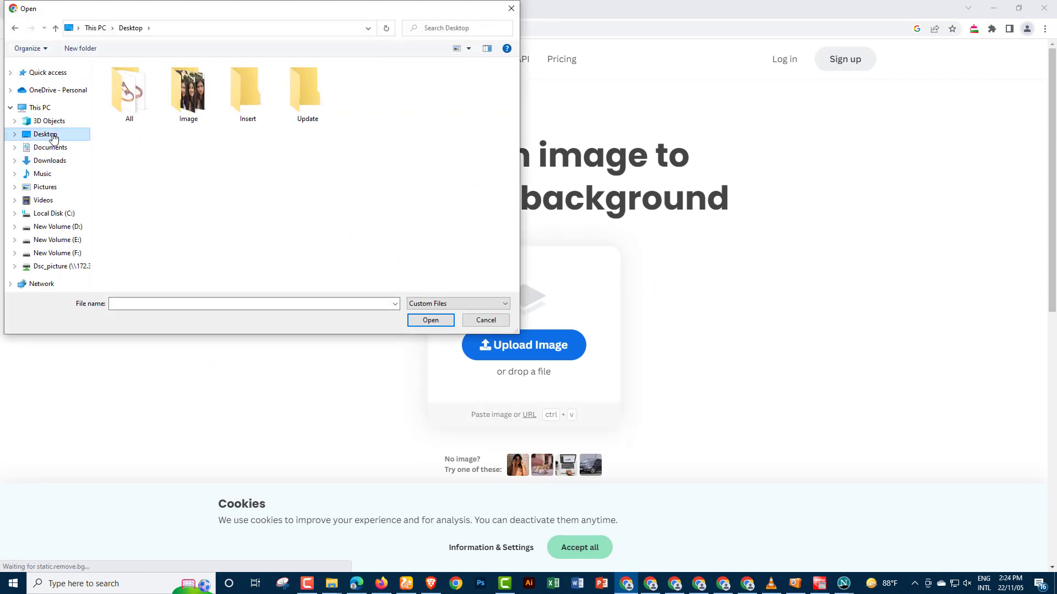
double_click(190, 95)
left_click(372, 177)
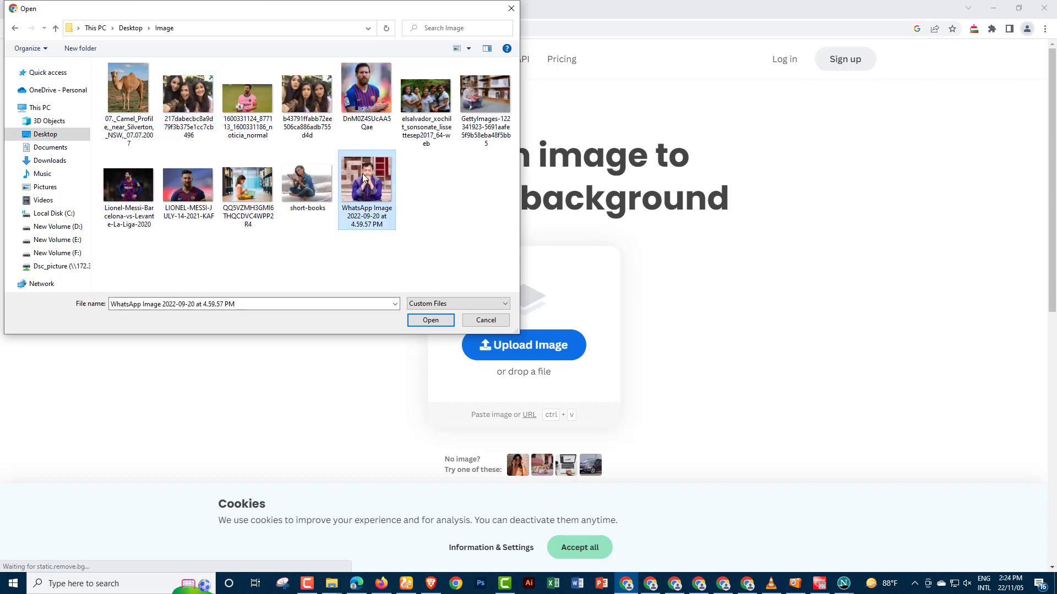
left_click(431, 320)
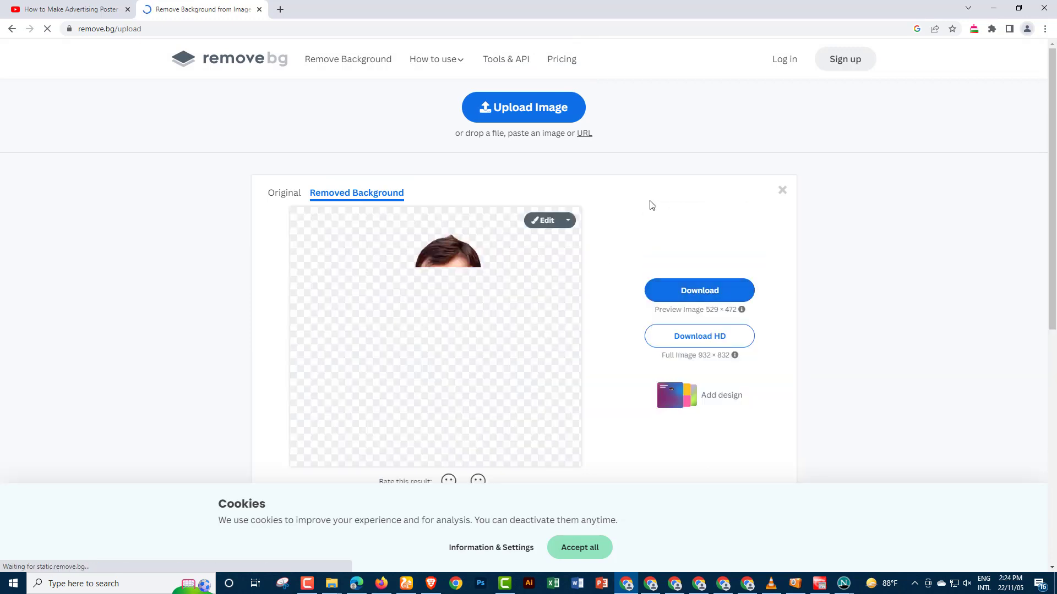
scroll(507, 396, "down", 1)
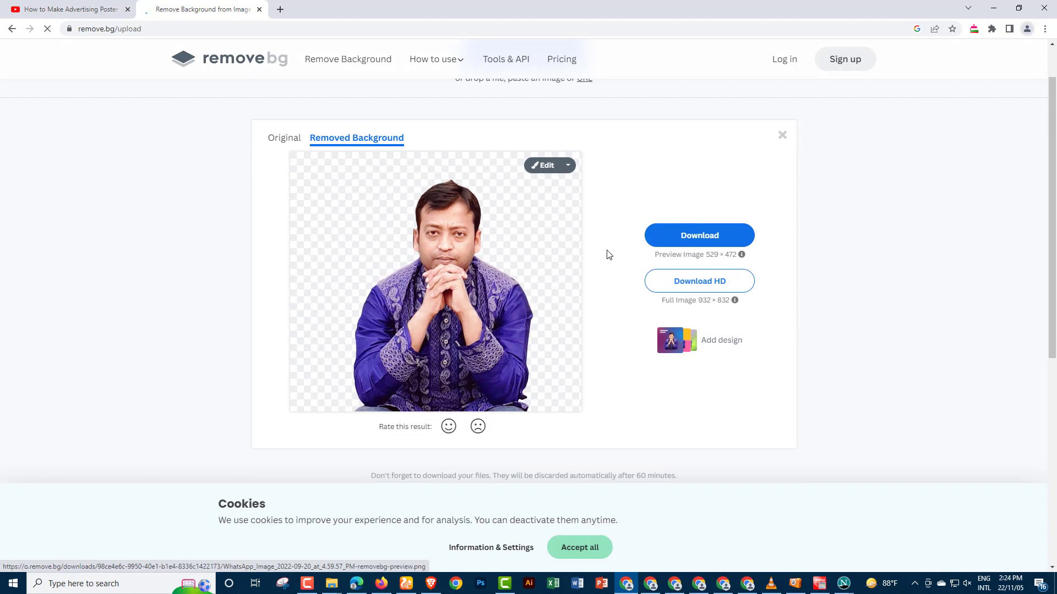
Step: Try blue, light green, brown and orange-red backdrops, then return to transparent and the Photo backdrops
left_click(546, 168)
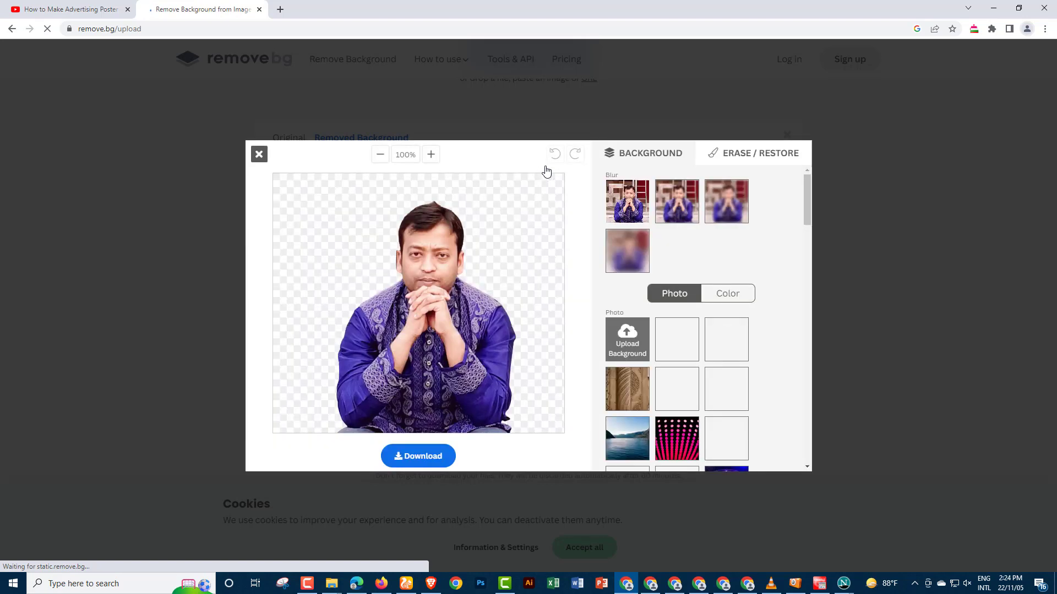
left_click(733, 298)
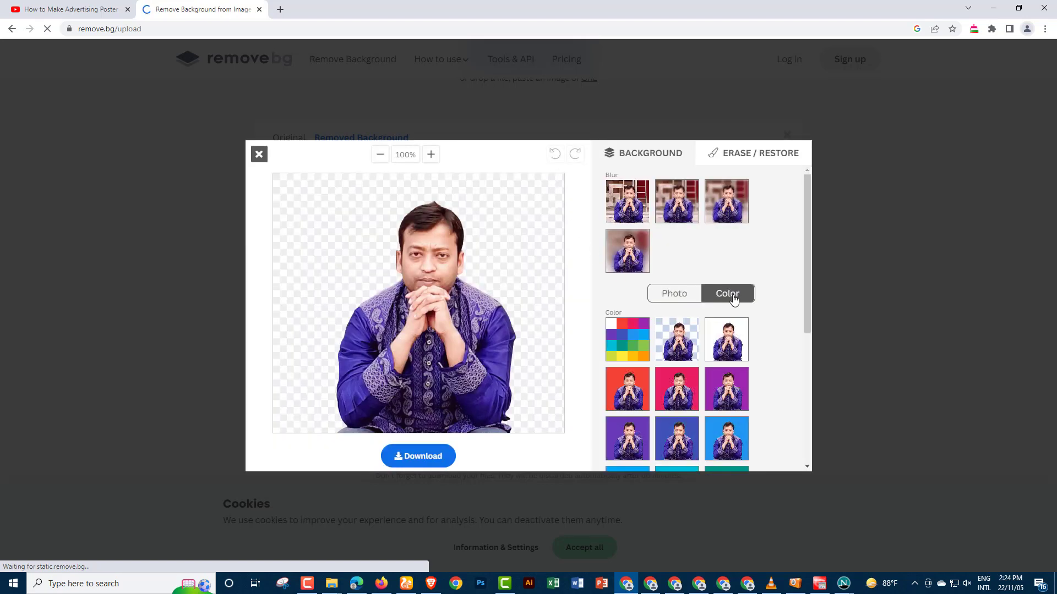
scroll(724, 318, "down", 3)
left_click(684, 270)
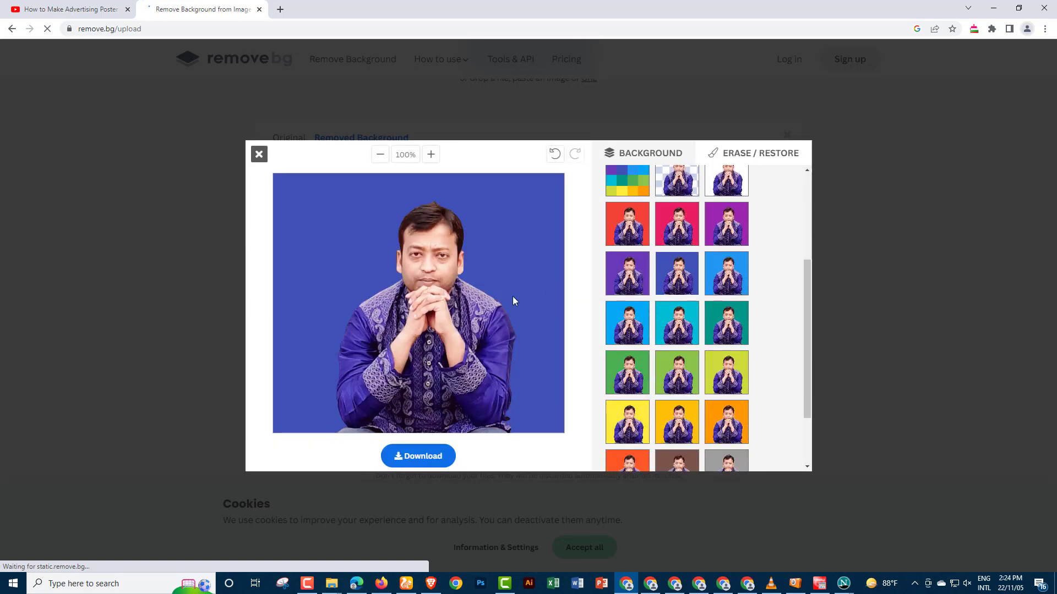
left_click(687, 377)
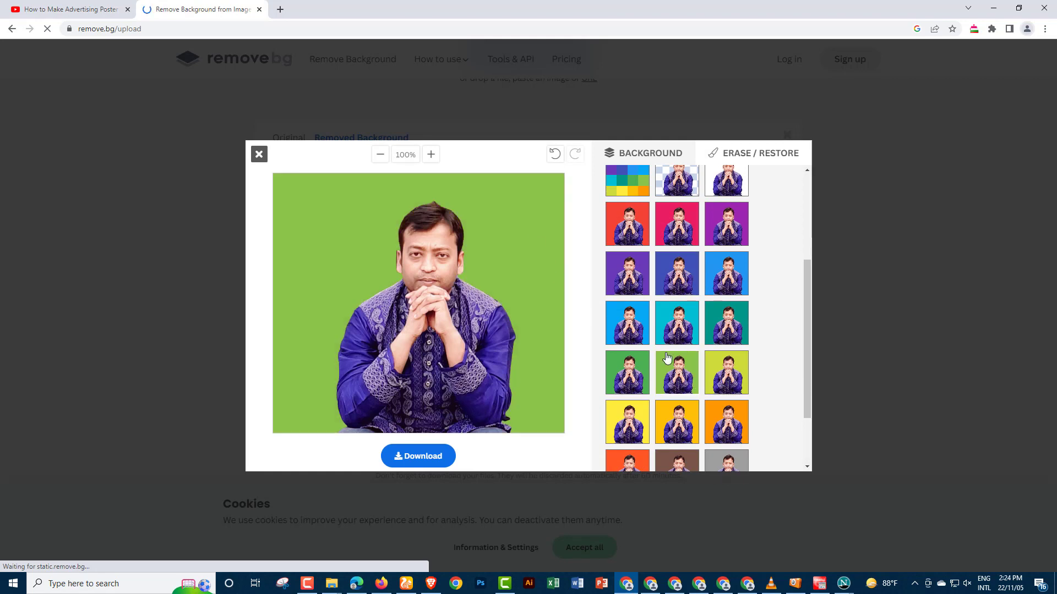
scroll(667, 358, "down", 2)
left_click(676, 385)
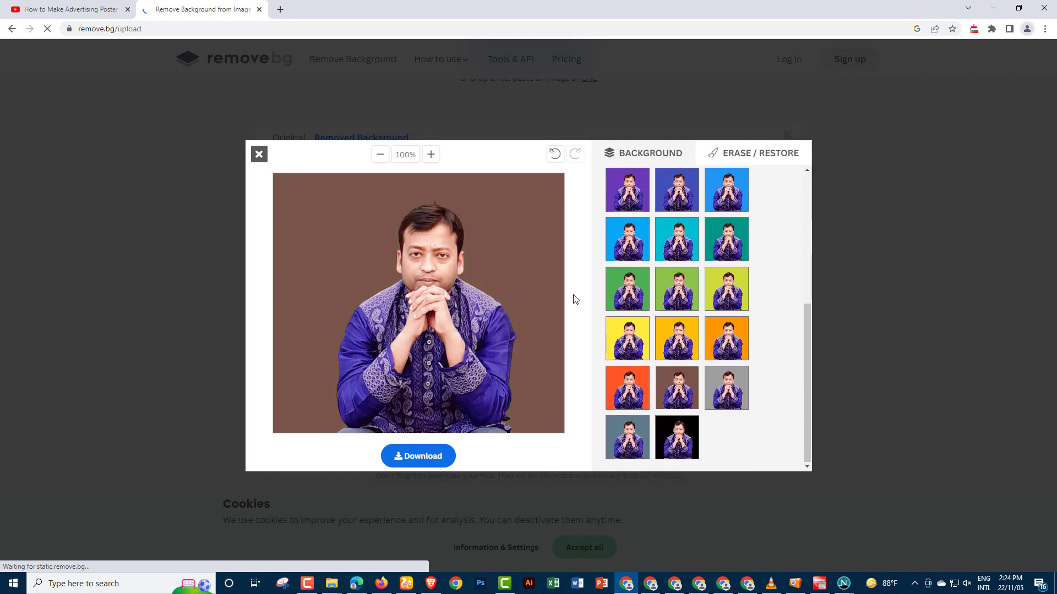
left_click(630, 399)
scroll(687, 332, "up", 5)
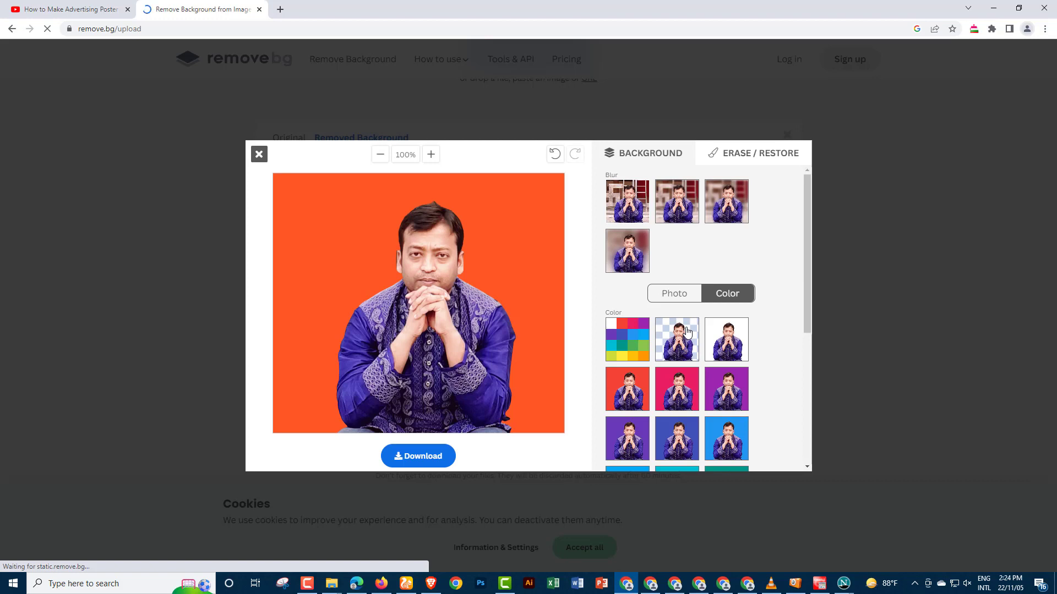
left_click(687, 331)
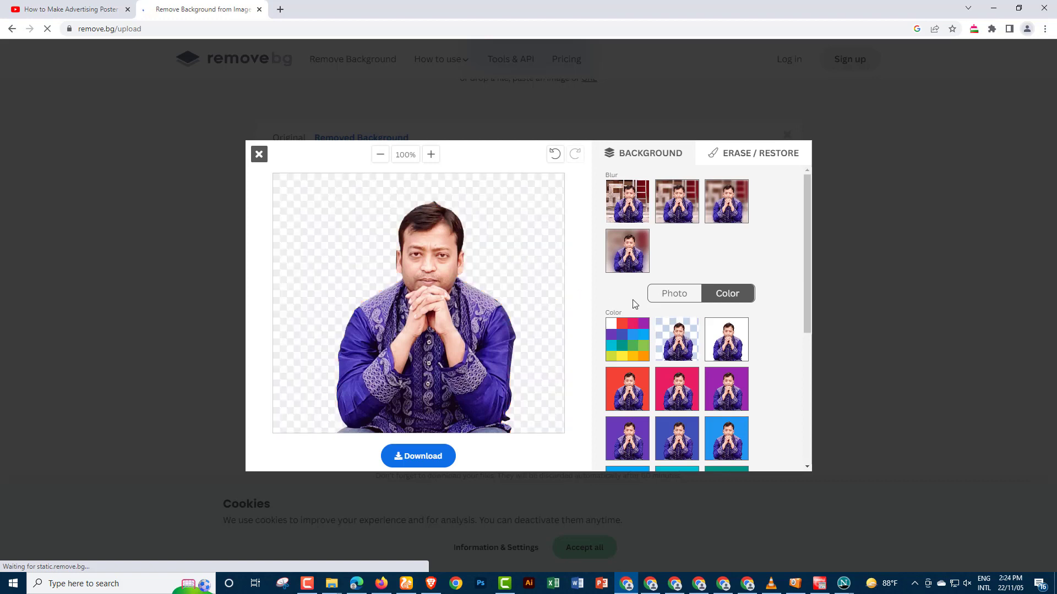
left_click(671, 297)
Step: Try a snowy trees backdrop, then place the cutout on the purple futuristic-bridge scene
scroll(674, 296, "down", 1)
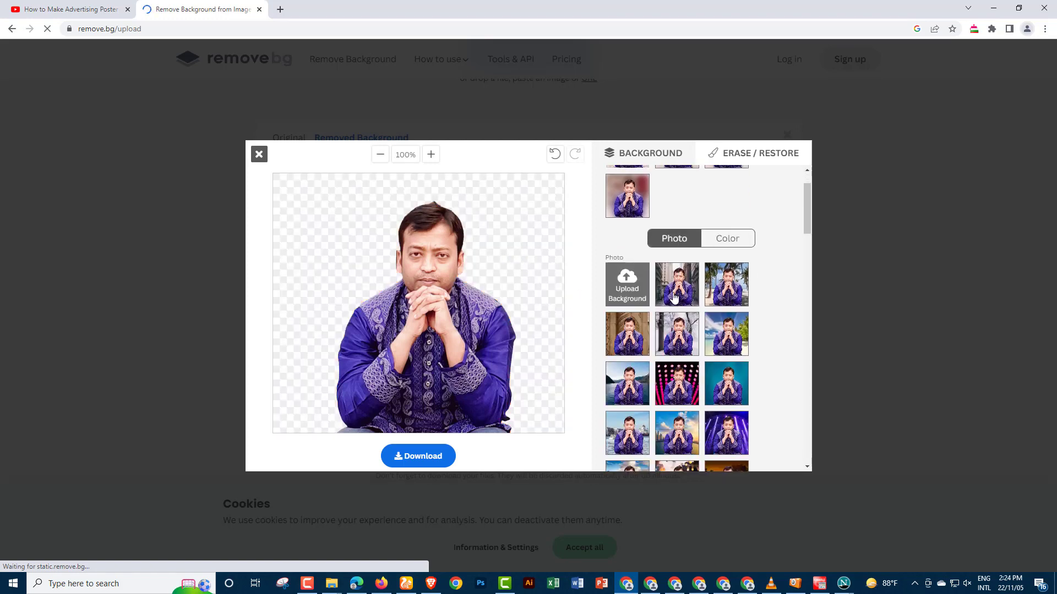
scroll(674, 297, "down", 1)
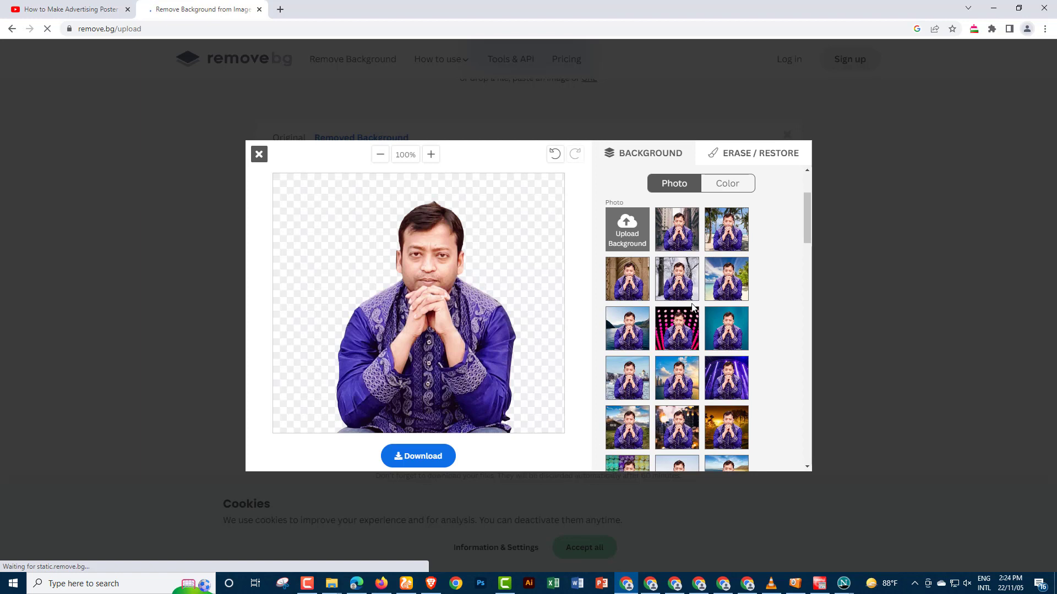
left_click(690, 287)
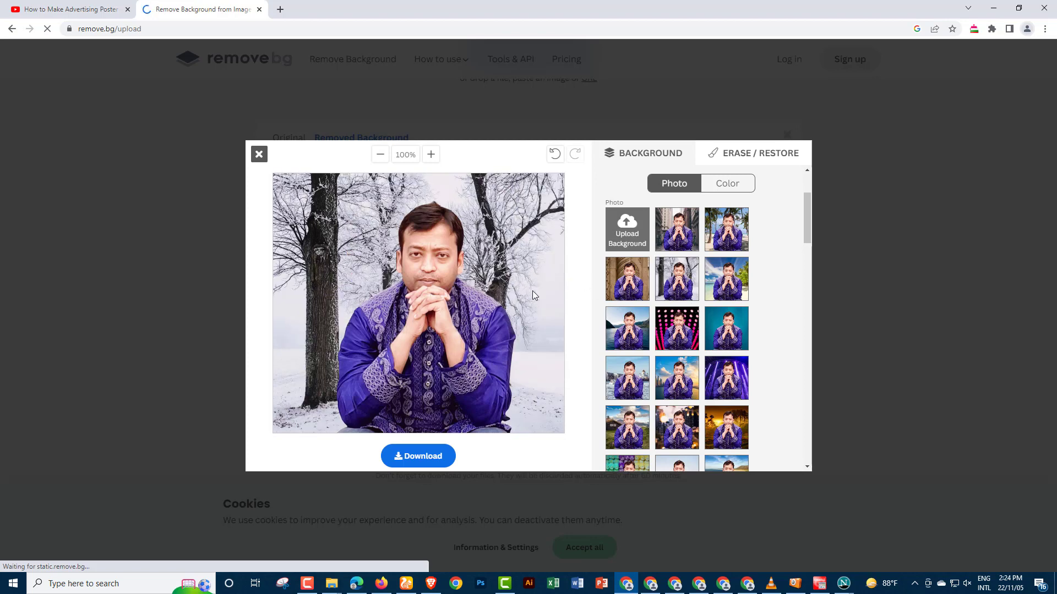
scroll(647, 335, "down", 3)
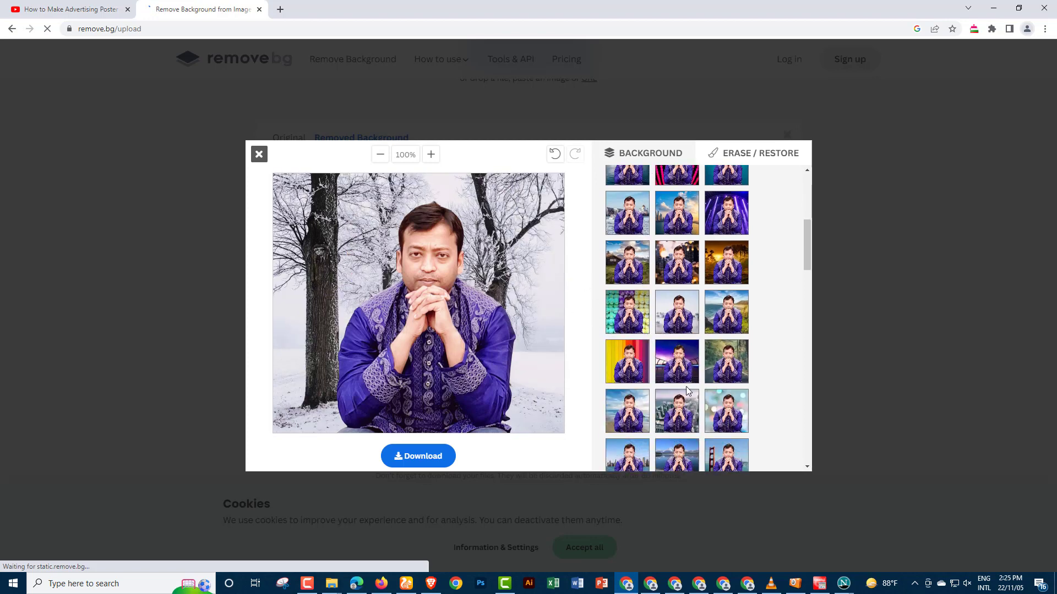
left_click(678, 368)
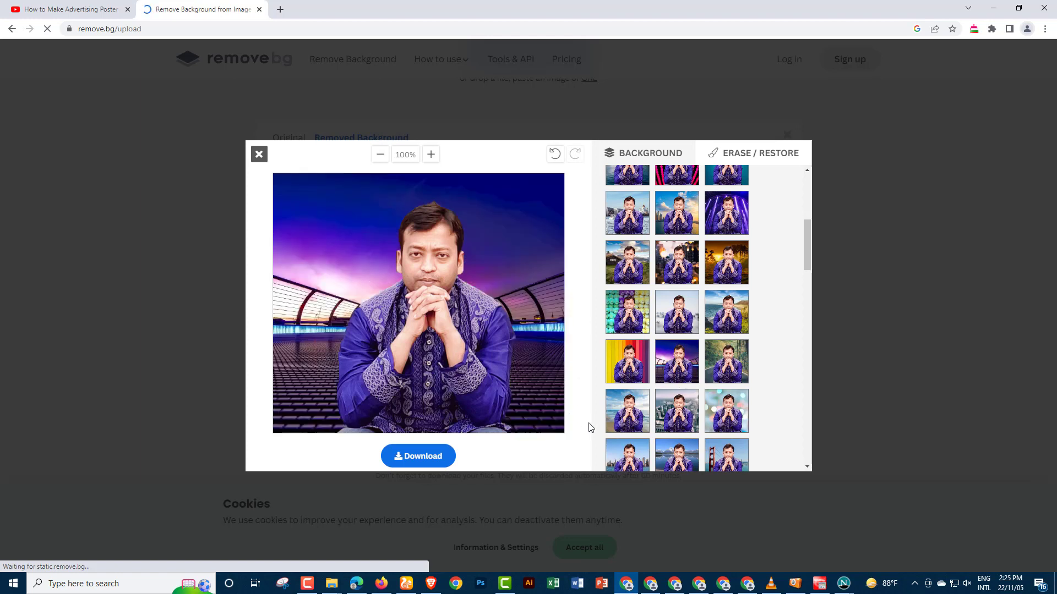
Step: Download the purple-backdrop image as a PNG and close the background editor
left_click(423, 461)
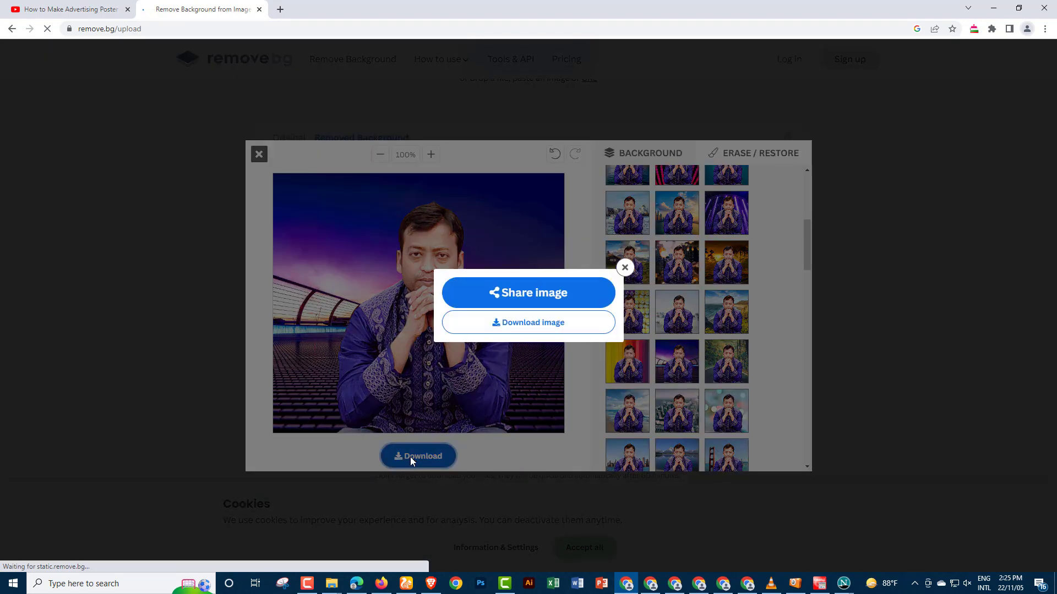
left_click(498, 323)
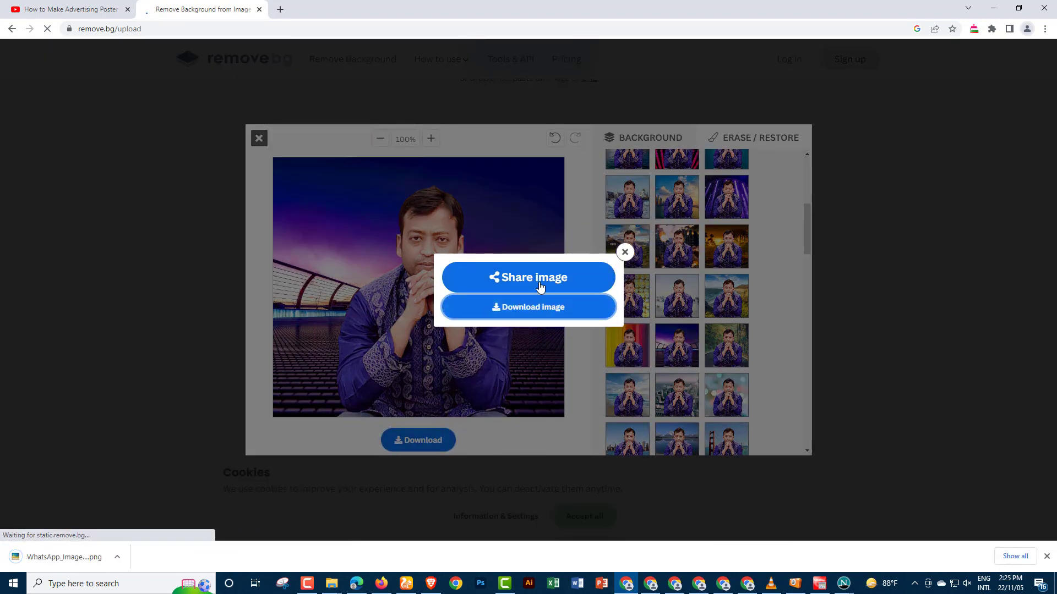
left_click(624, 252)
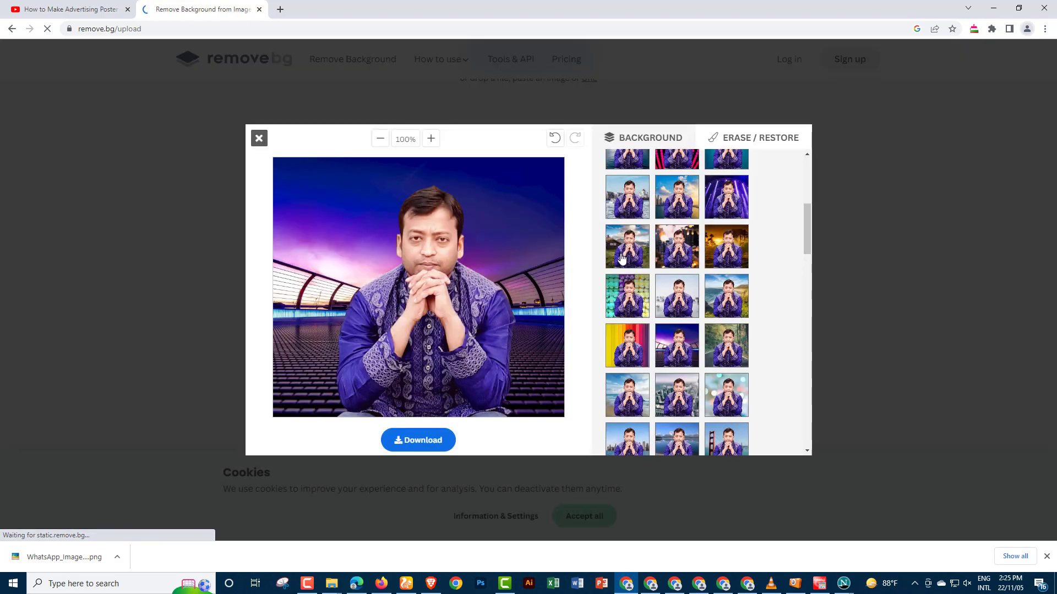
left_click(259, 140)
scroll(432, 282, "up", 1)
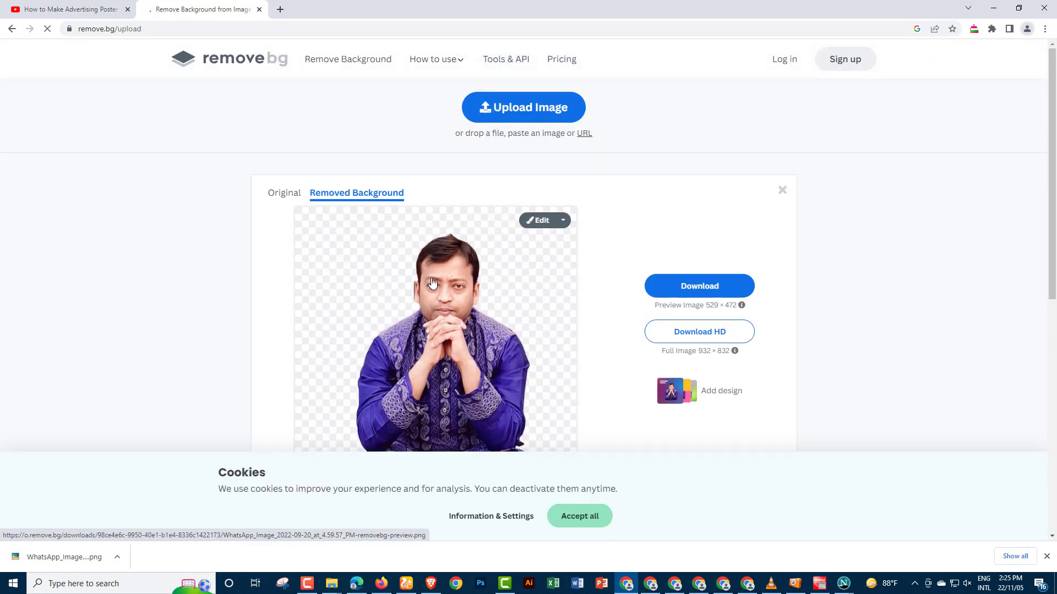
Step: Upload the selfie of the three women for background removal
left_click(515, 108)
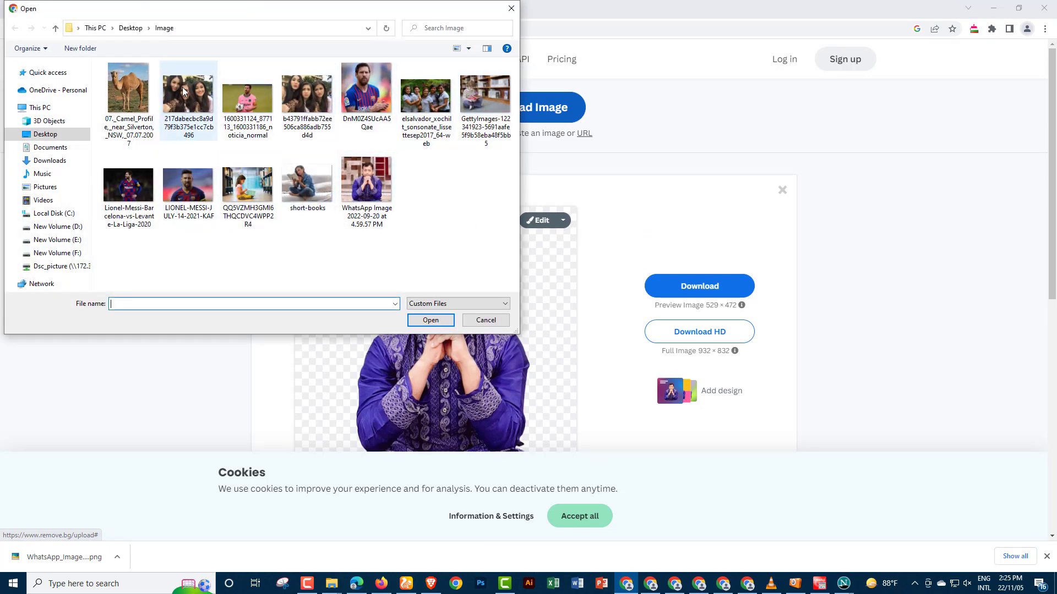
left_click(182, 88)
left_click(431, 321)
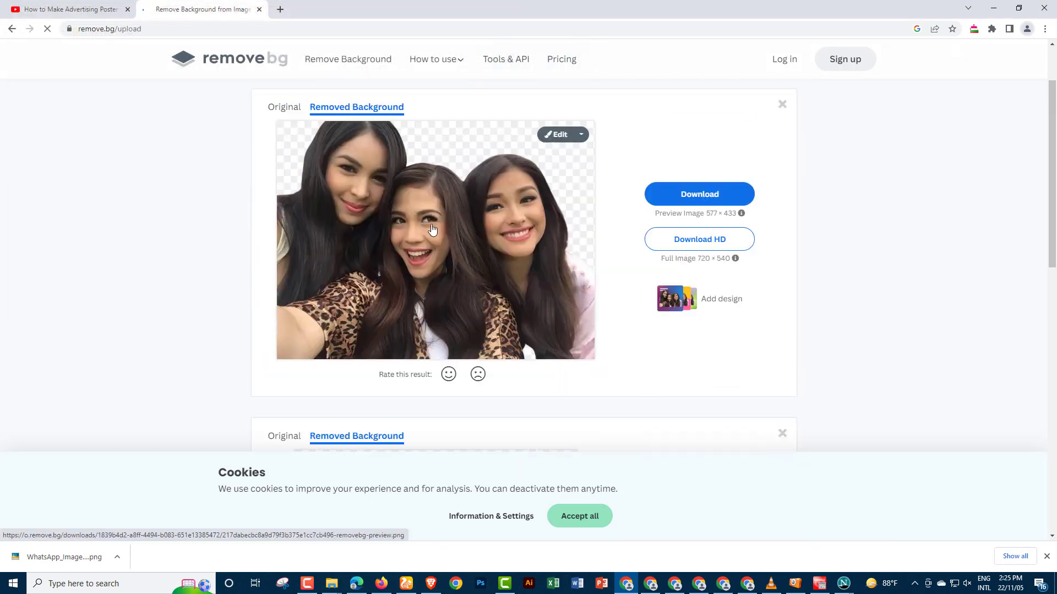
scroll(432, 230, "up", 2)
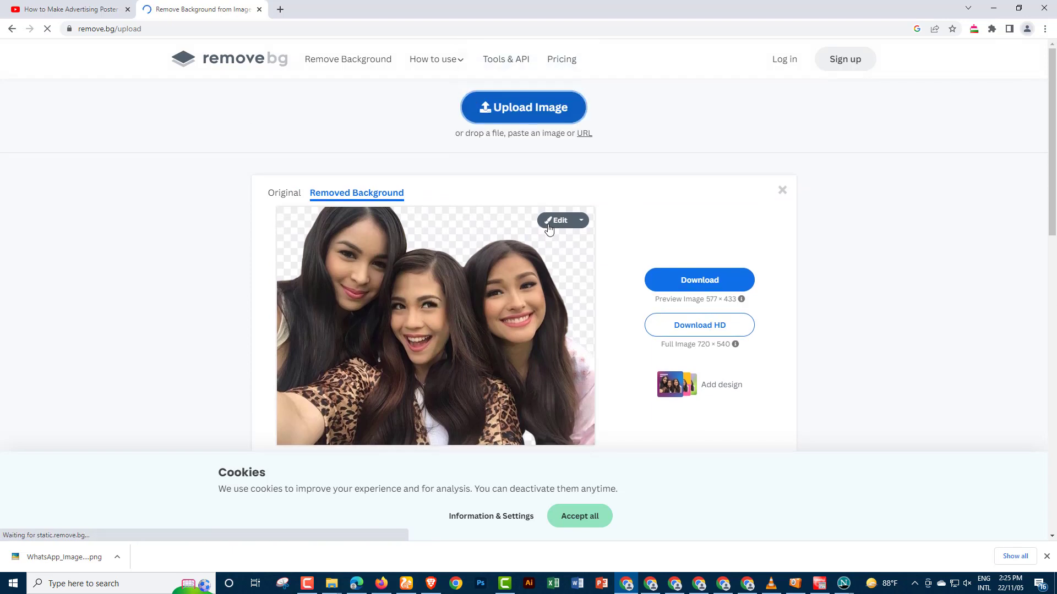
Step: In the editor, try blue, teal, bright green, dark green, orange and purple colour backdrops
left_click(549, 221)
scroll(695, 297, "down", 2)
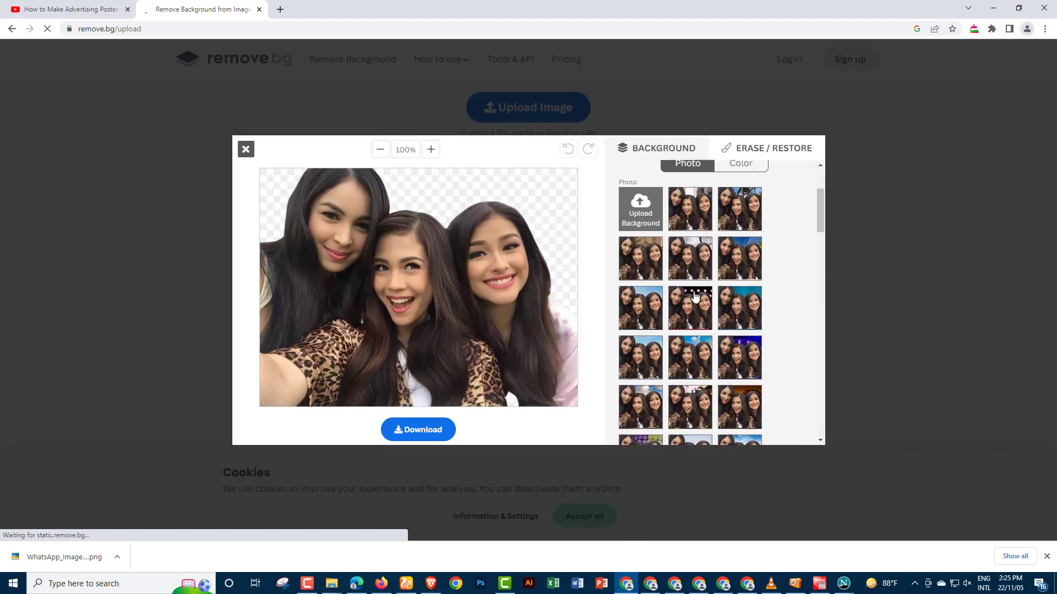
scroll(701, 248, "up", 2)
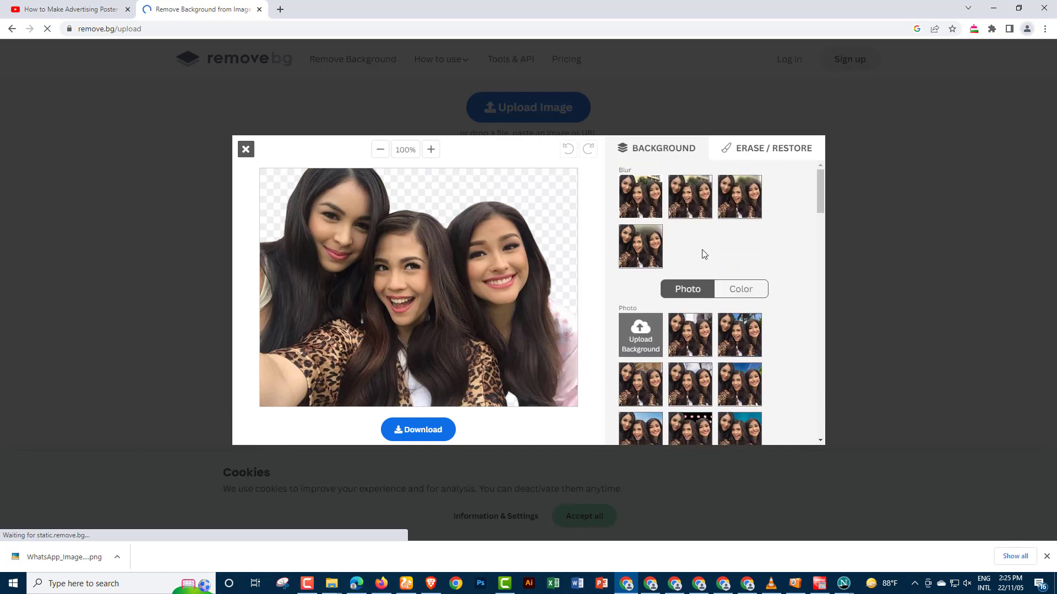
left_click(752, 290)
scroll(732, 286, "down", 1)
scroll(716, 284, "down", 2)
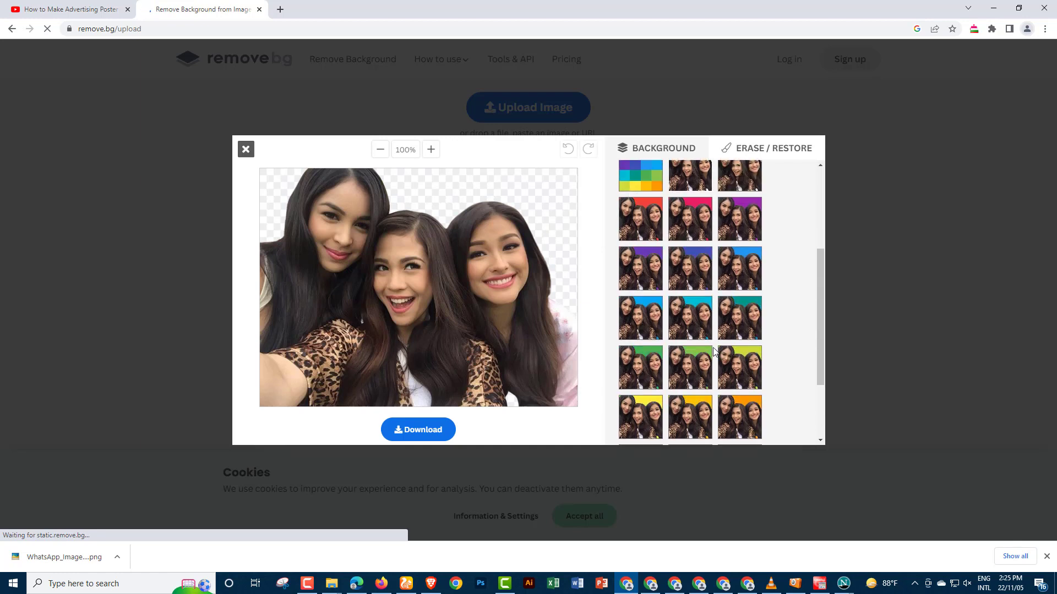
left_click(690, 281)
left_click(728, 320)
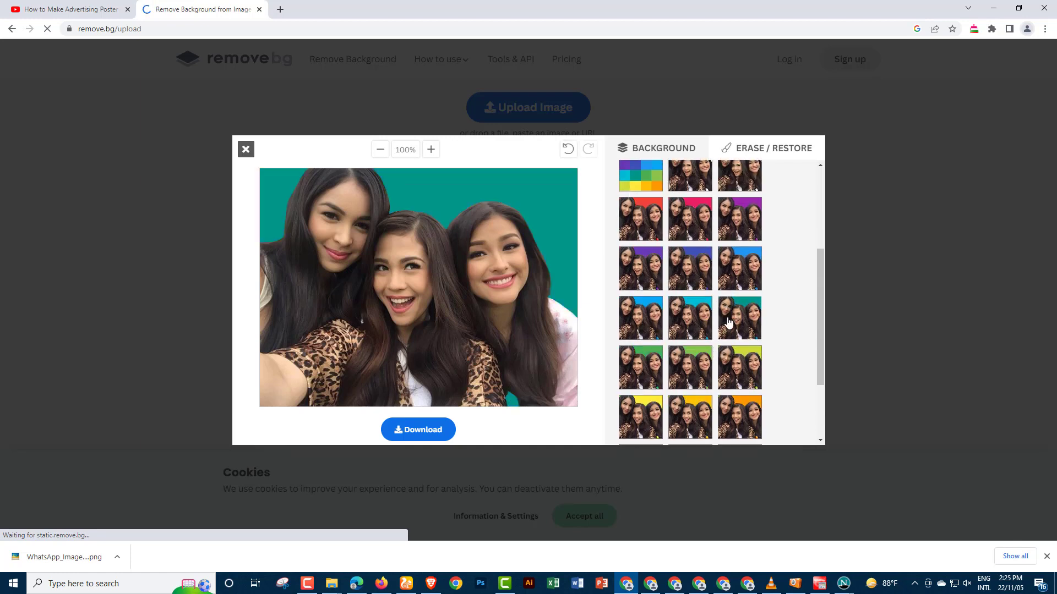
left_click(685, 370)
left_click(640, 372)
left_click(735, 416)
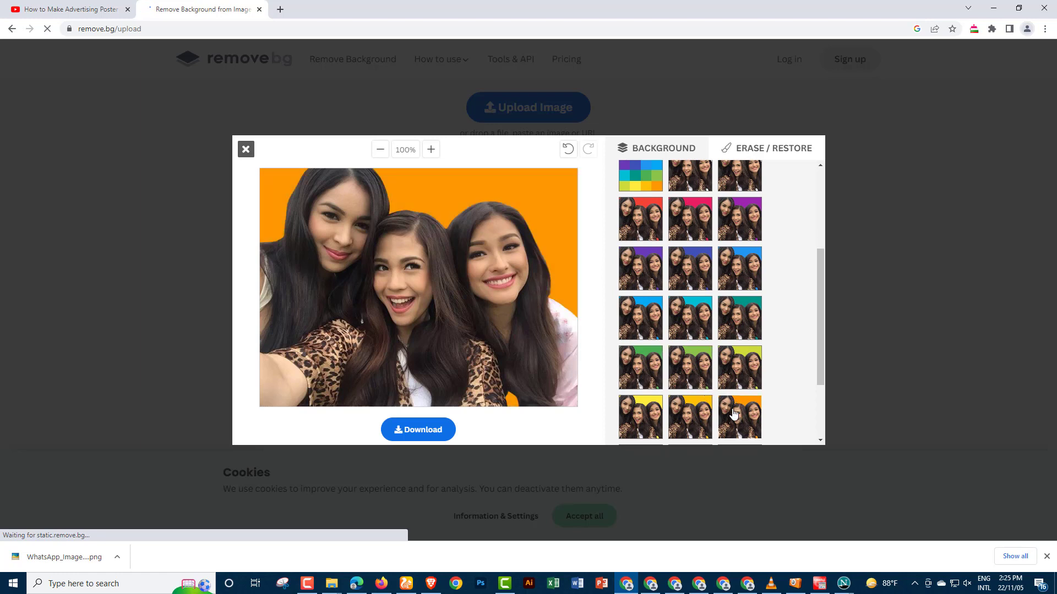
left_click(735, 232)
scroll(715, 248, "up", 2)
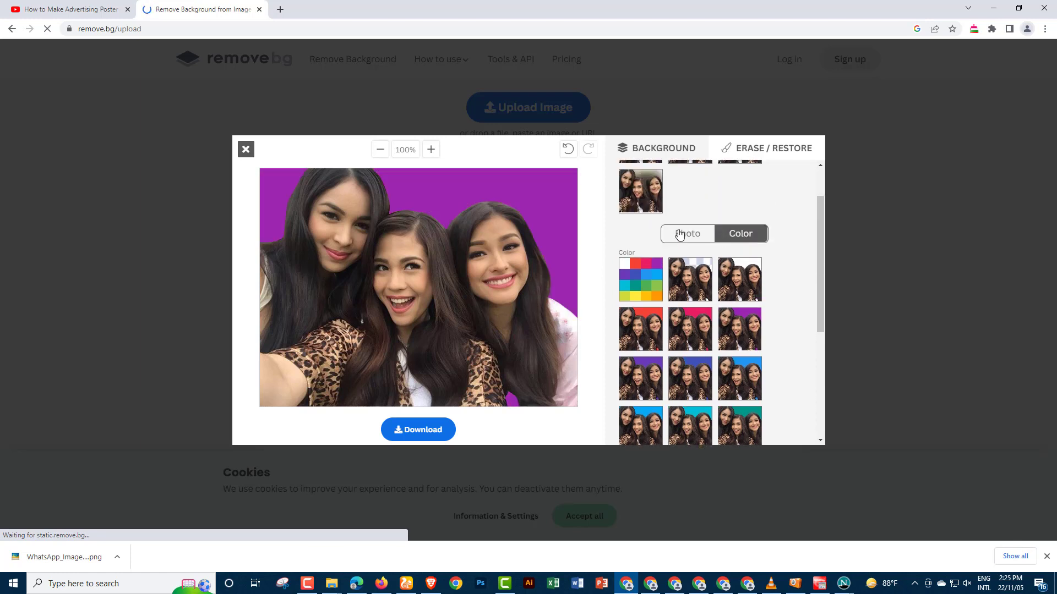
Step: Put a cloudy blue sky photo behind the three women
left_click(713, 233)
scroll(709, 324, "down", 2)
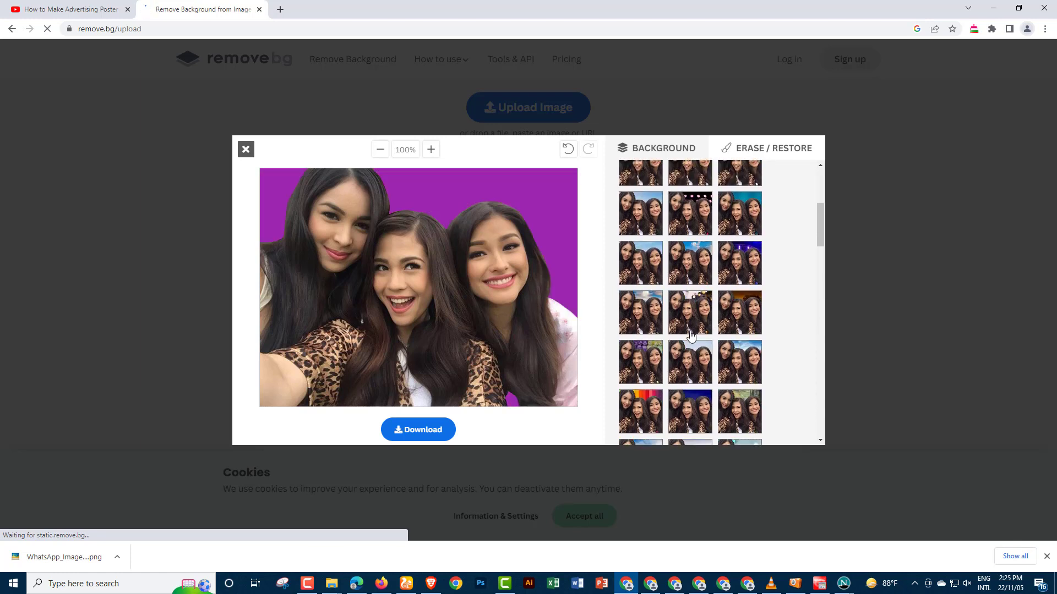
scroll(655, 317, "down", 2)
scroll(655, 317, "down", 1)
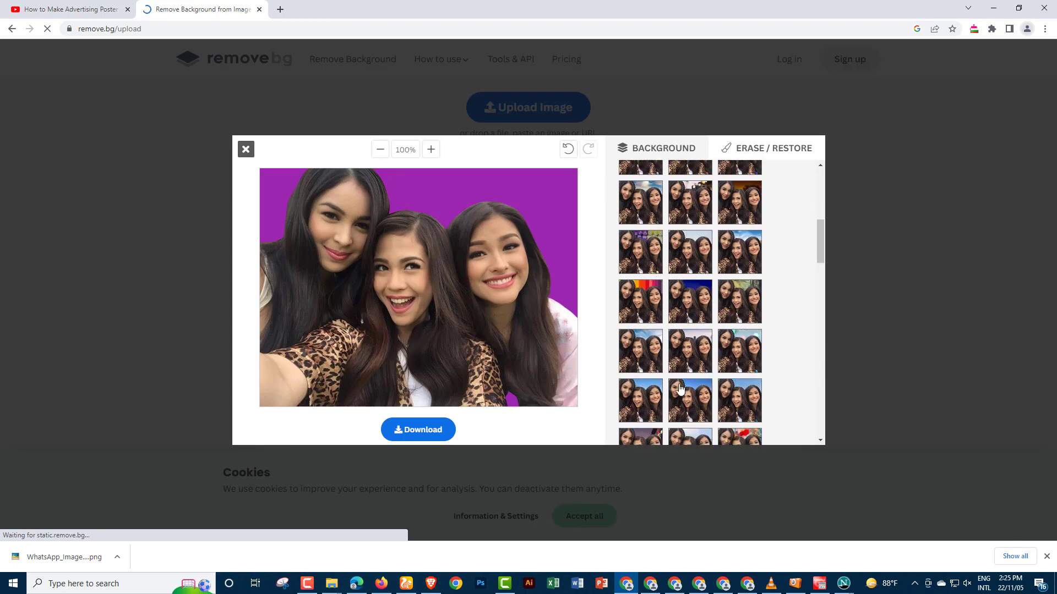
scroll(661, 278, "up", 2)
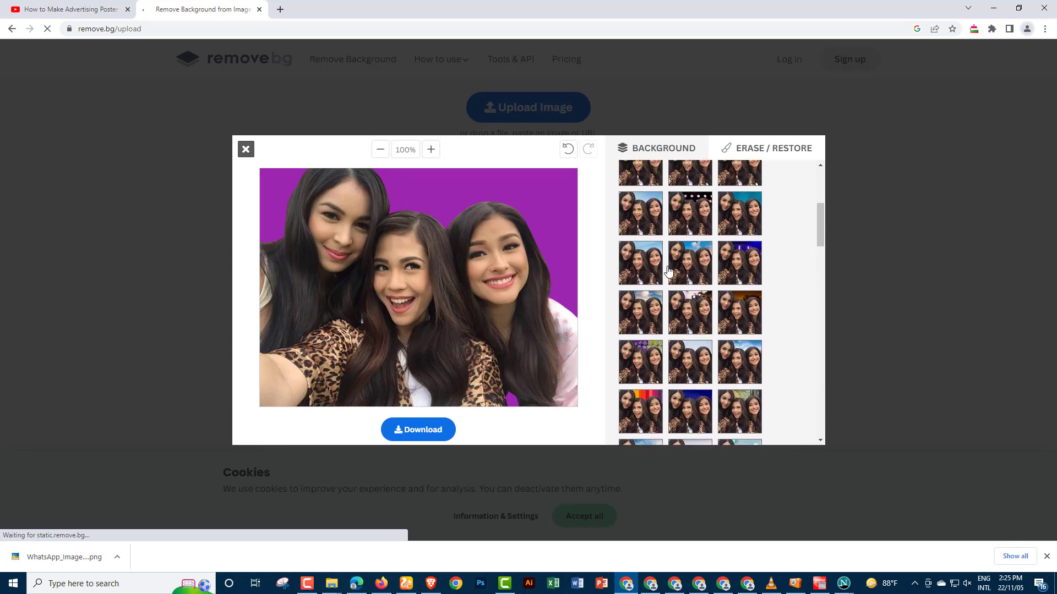
scroll(668, 271, "up", 3)
scroll(692, 285, "down", 3)
left_click(696, 263)
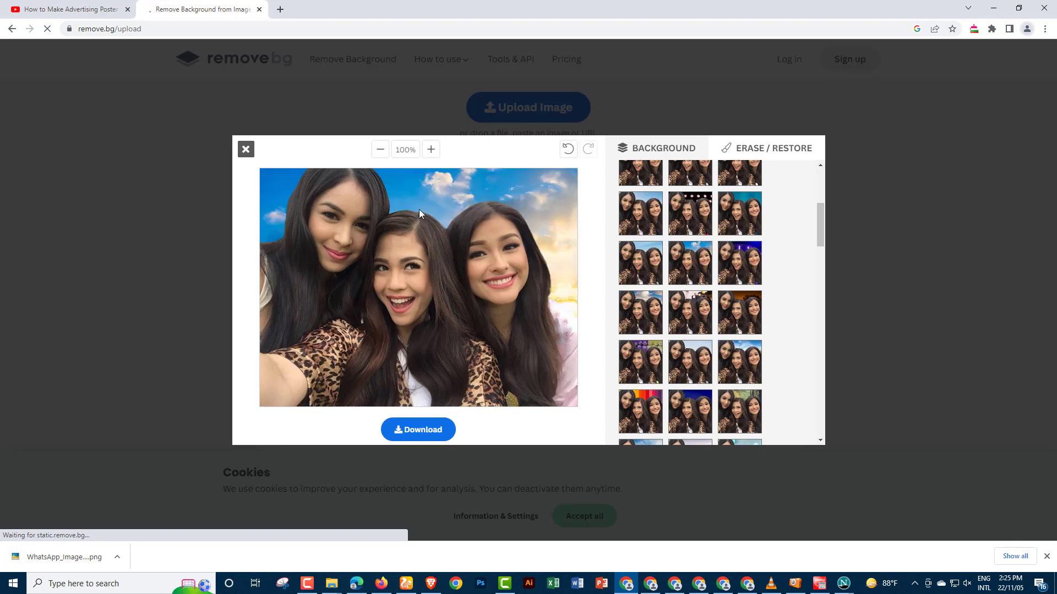
Step: Download the sky-backdrop version as a PNG and close the editor
left_click(422, 430)
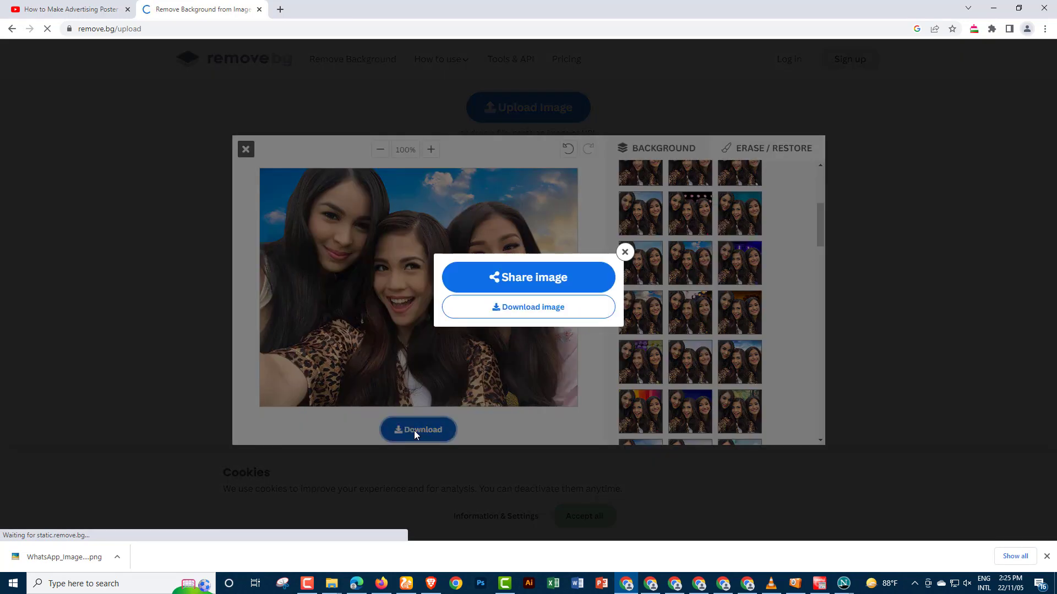
left_click(503, 308)
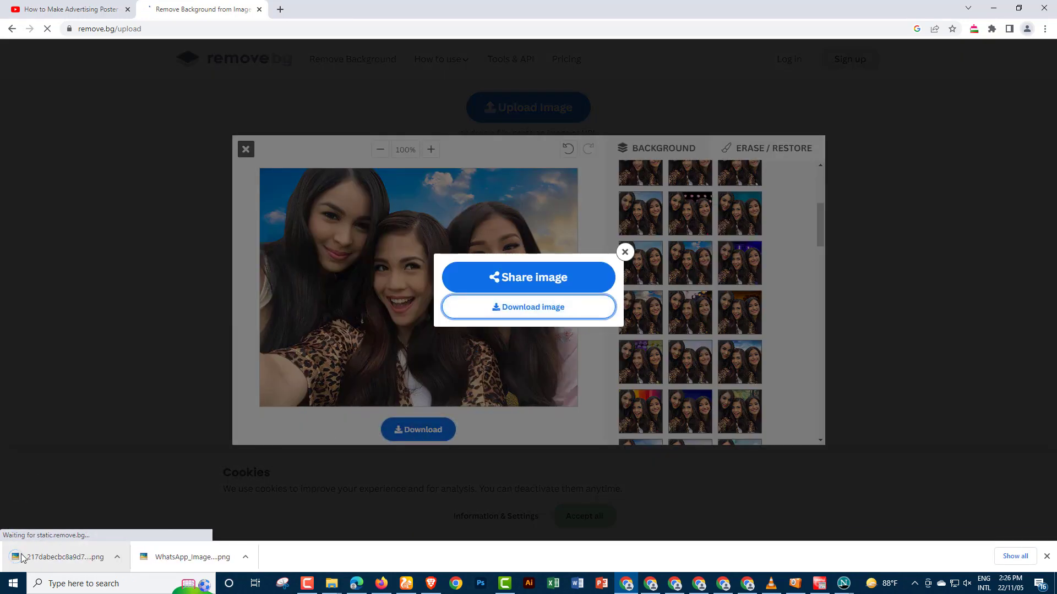
left_click(624, 252)
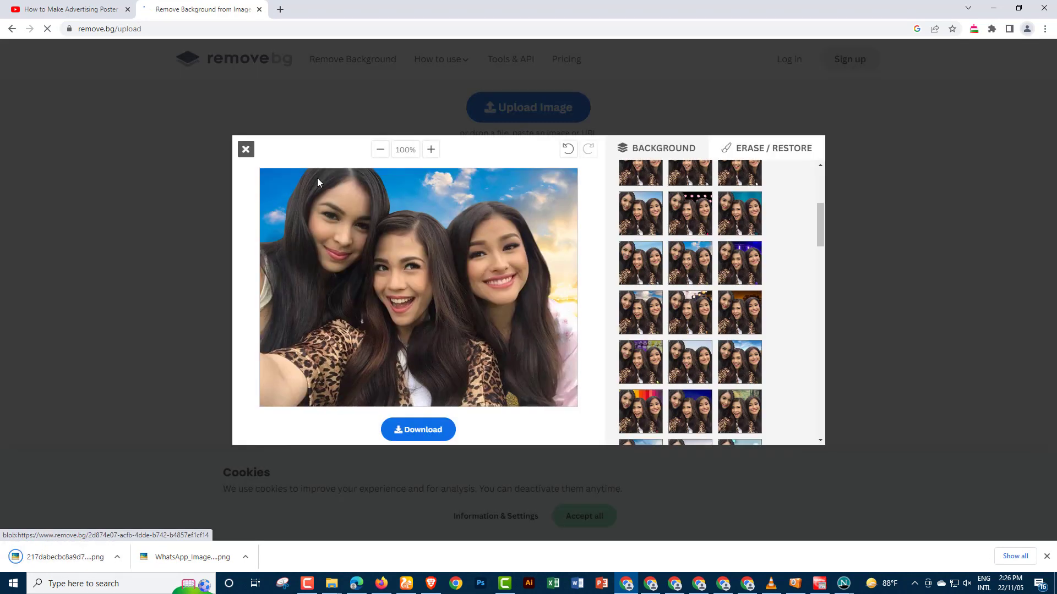
left_click(246, 150)
Step: Upload the footballer photo for background removal
left_click(519, 110)
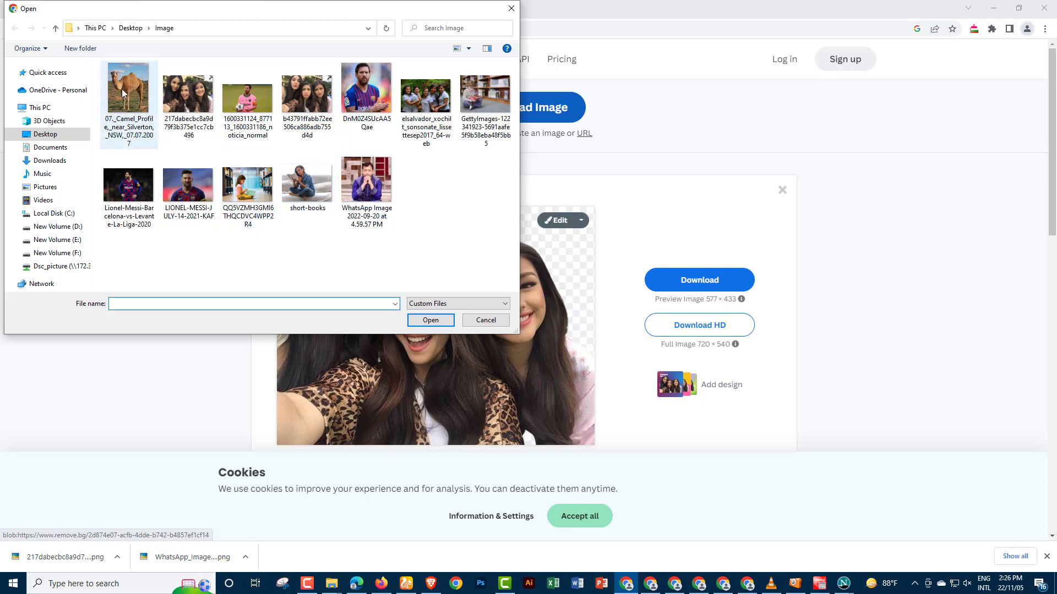
left_click(364, 84)
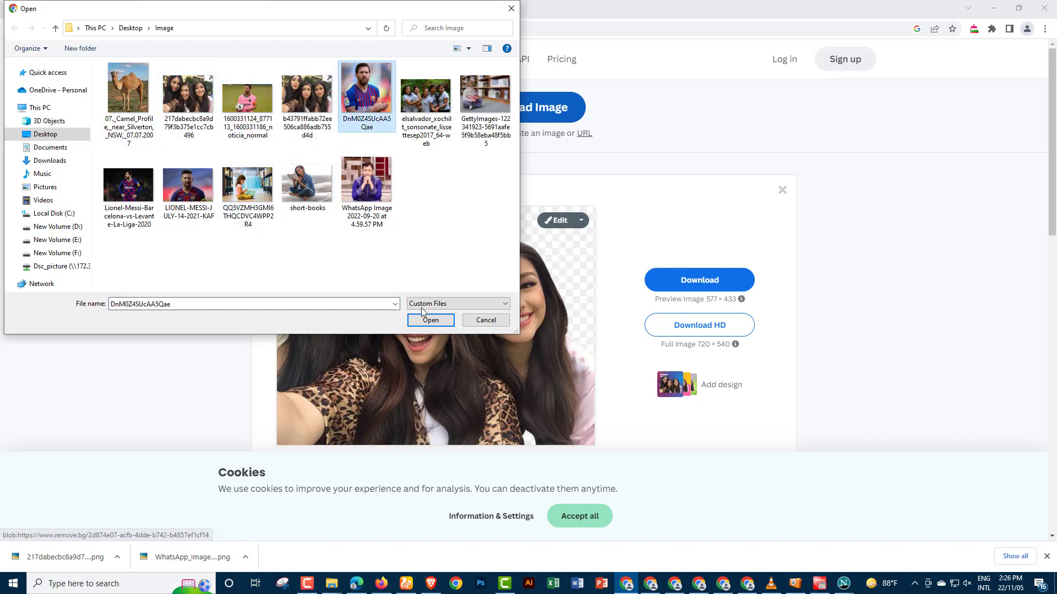
left_click(430, 320)
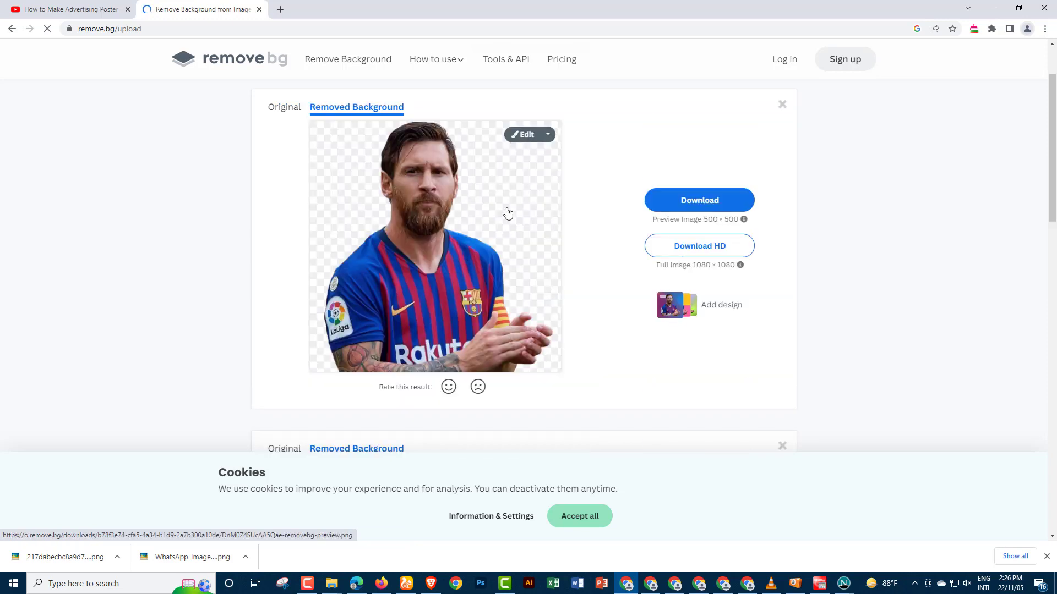
Step: In the footballer's editor, try red, blue and purple colour backdrops
left_click(511, 136)
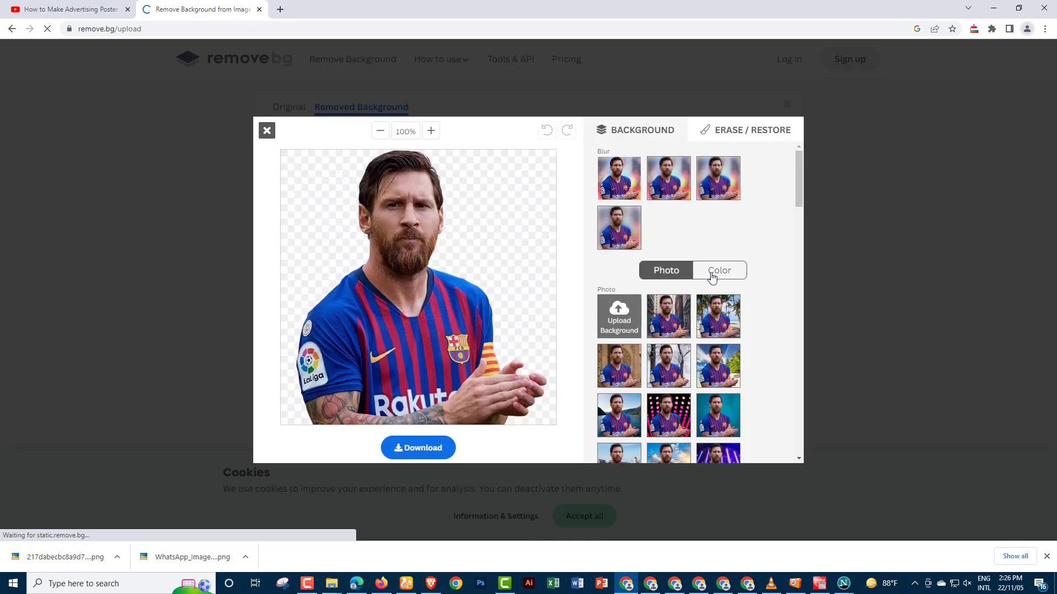
left_click(711, 277)
left_click(625, 382)
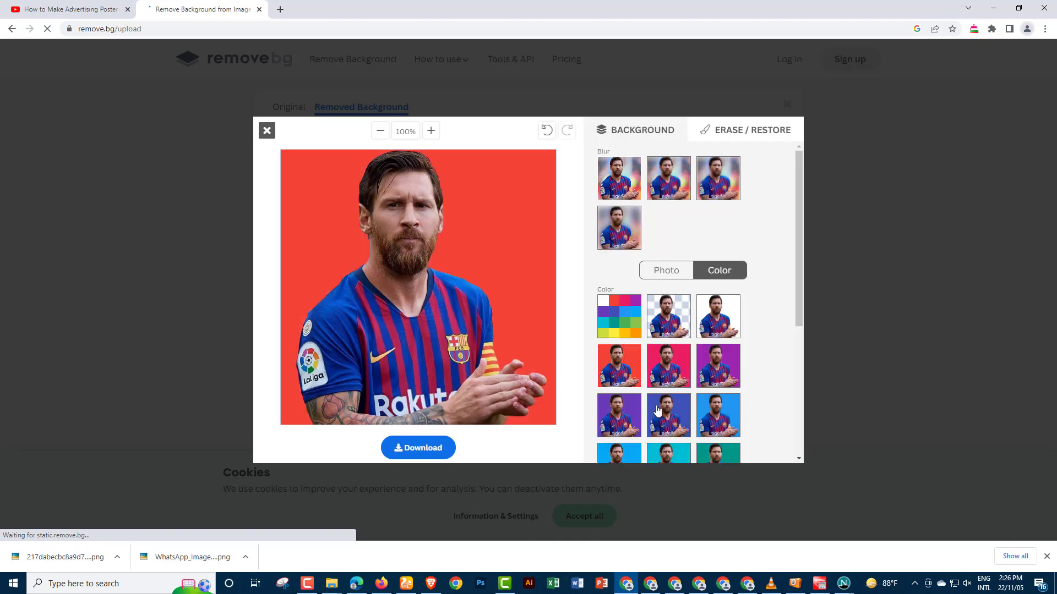
left_click(676, 423)
left_click(633, 418)
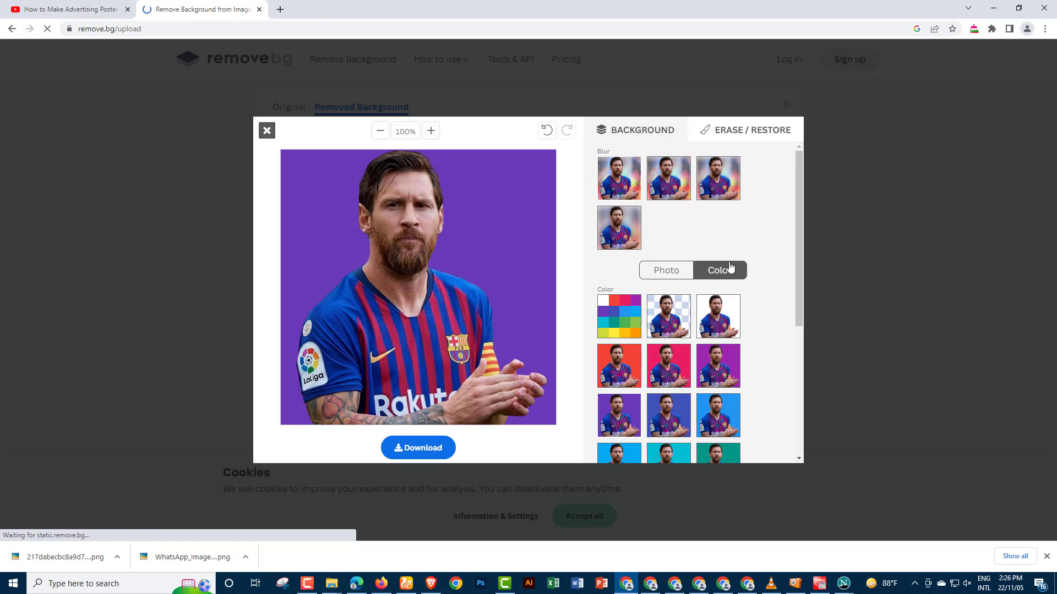
Step: Place the footballer cutout on a mountain lake photo backdrop
left_click(663, 271)
scroll(729, 297, "down", 4)
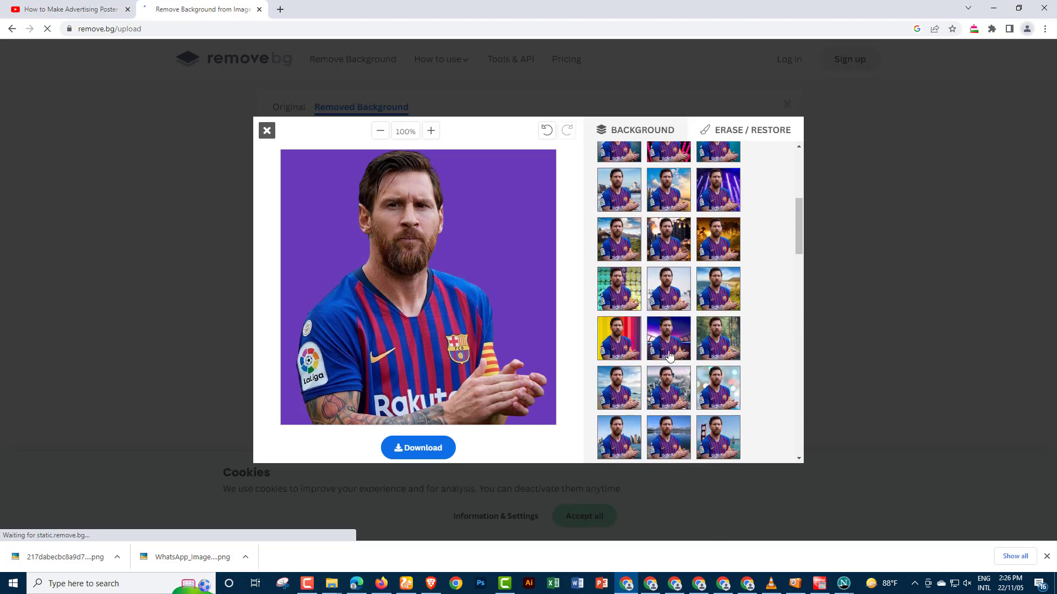
left_click(665, 444)
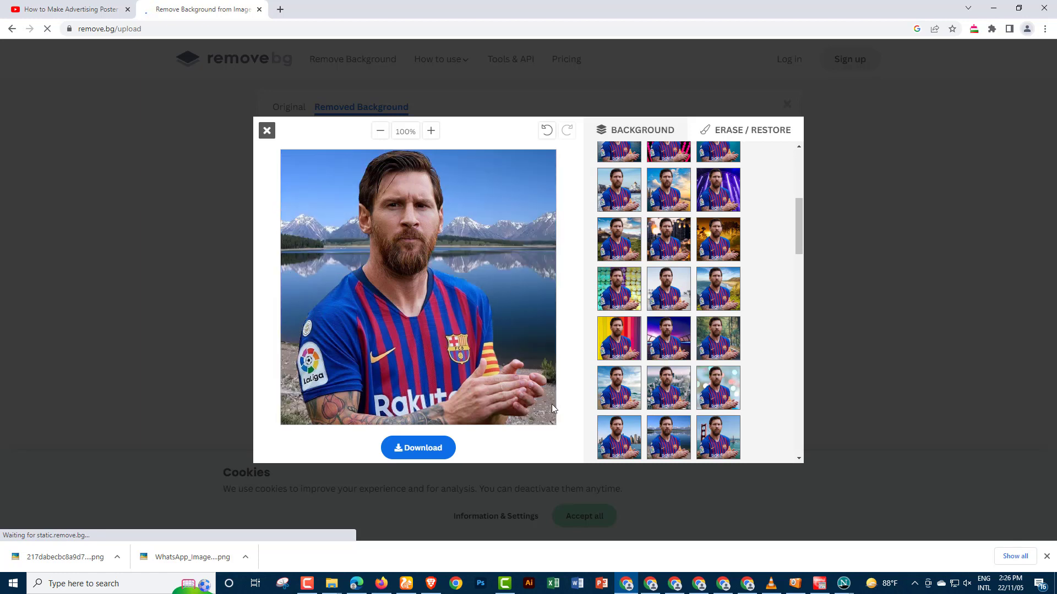
scroll(664, 426, "down", 3)
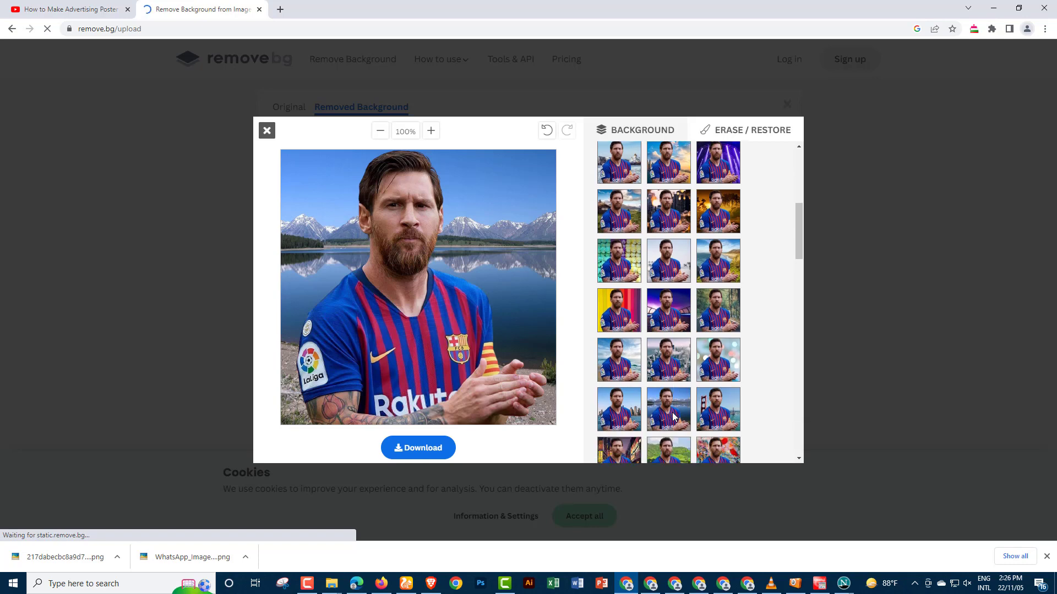
Step: Download the mountain-lake version as a PNG and close the editor
left_click(419, 448)
left_click(520, 305)
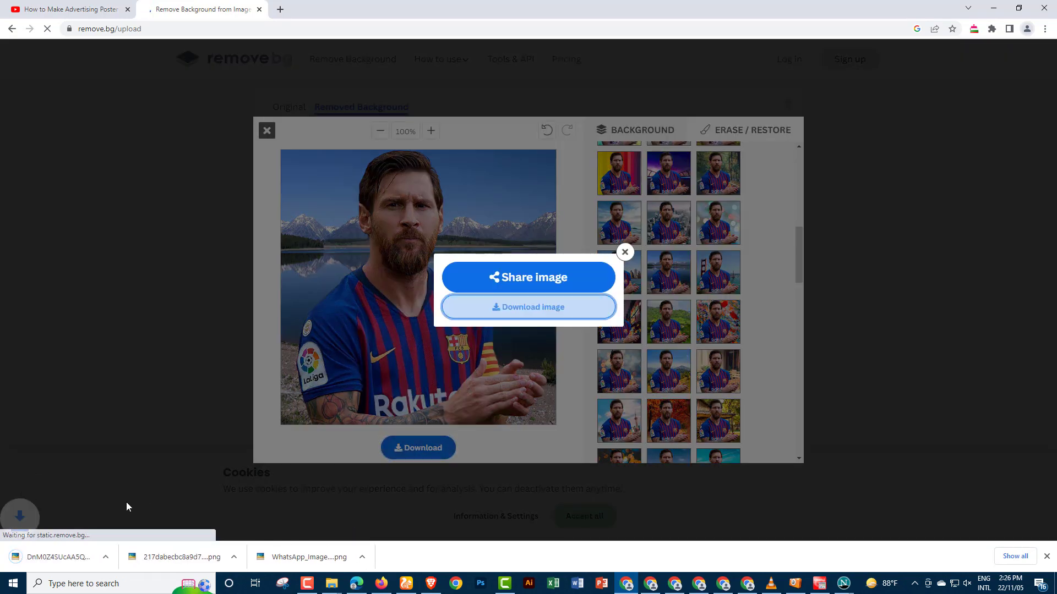
left_click(624, 252)
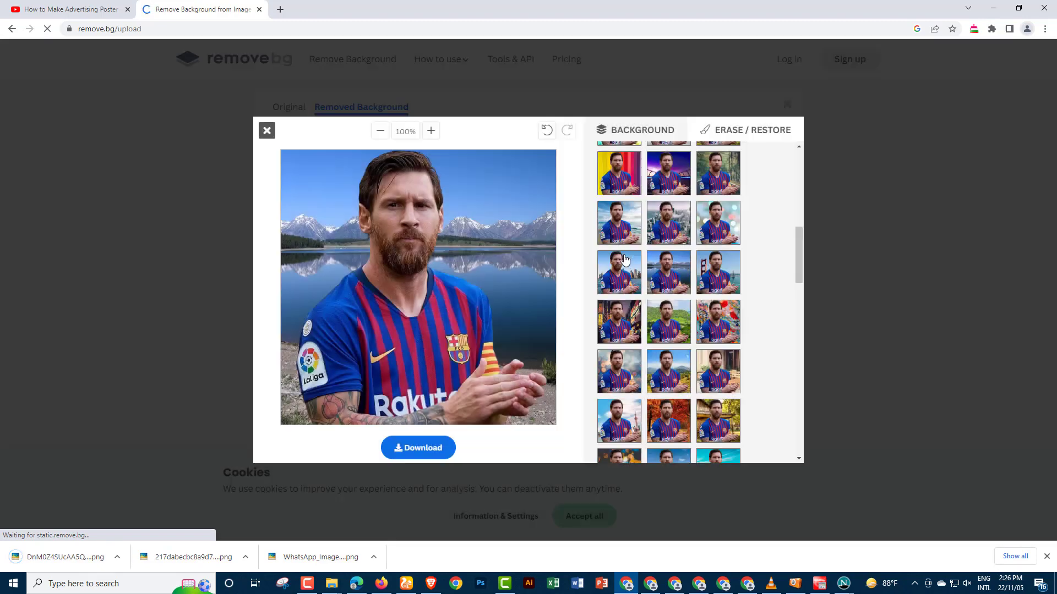
left_click(267, 131)
Step: Upload the camel photo to get its transparent cutout, then open Edit
scroll(349, 165, "up", 2)
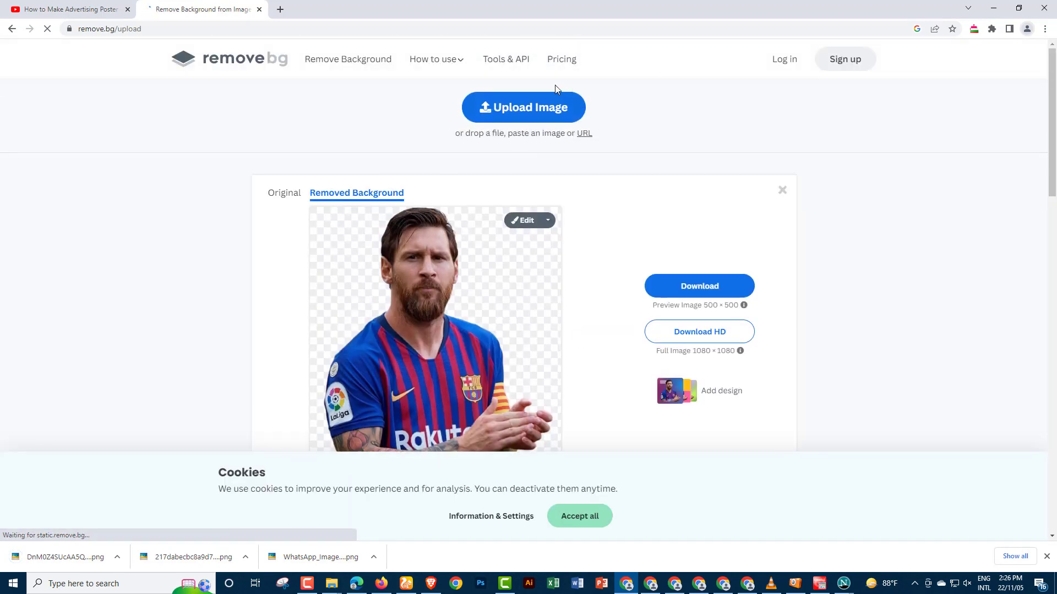
left_click(506, 108)
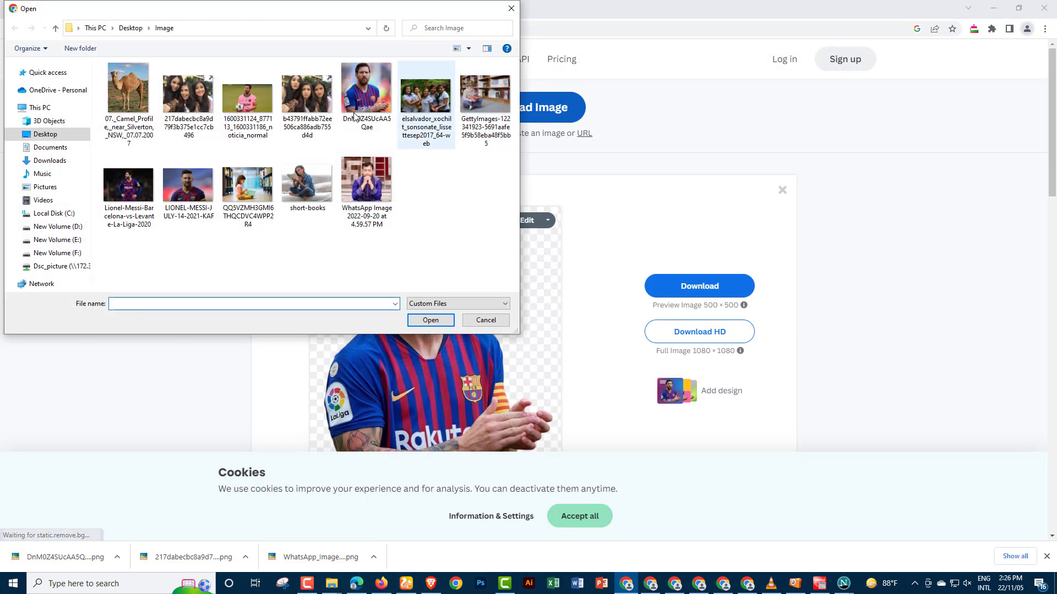
left_click(133, 104)
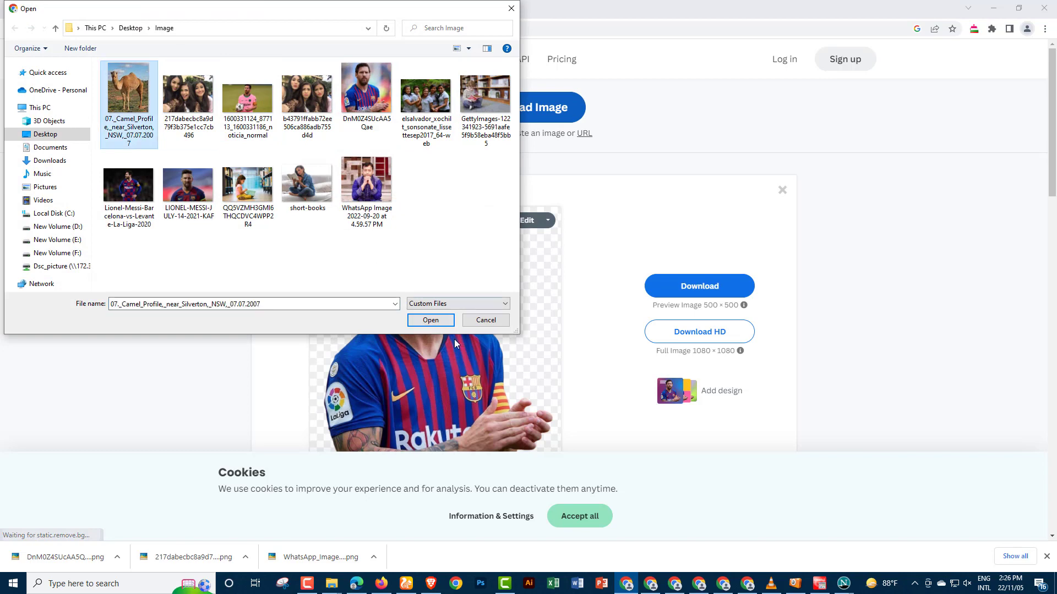
left_click(431, 320)
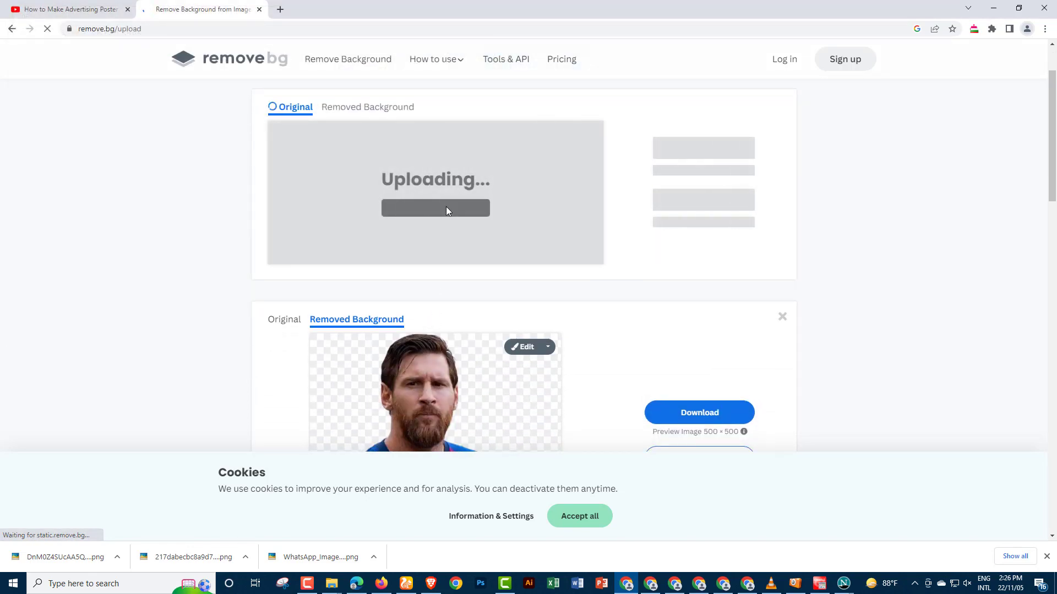
scroll(439, 266, "up", 1)
scroll(477, 312, "up", 1)
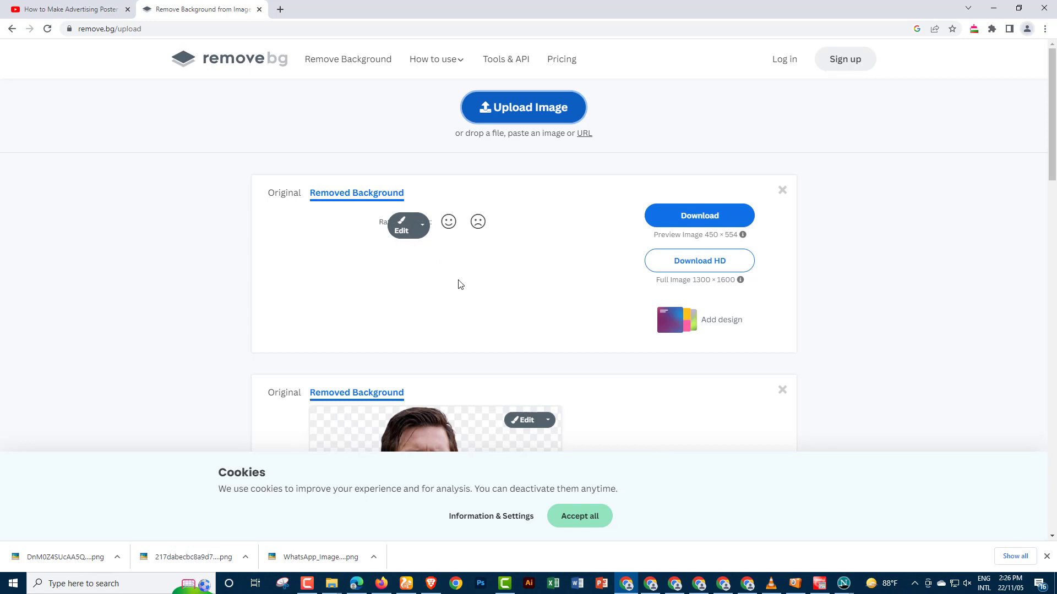
left_click(719, 267)
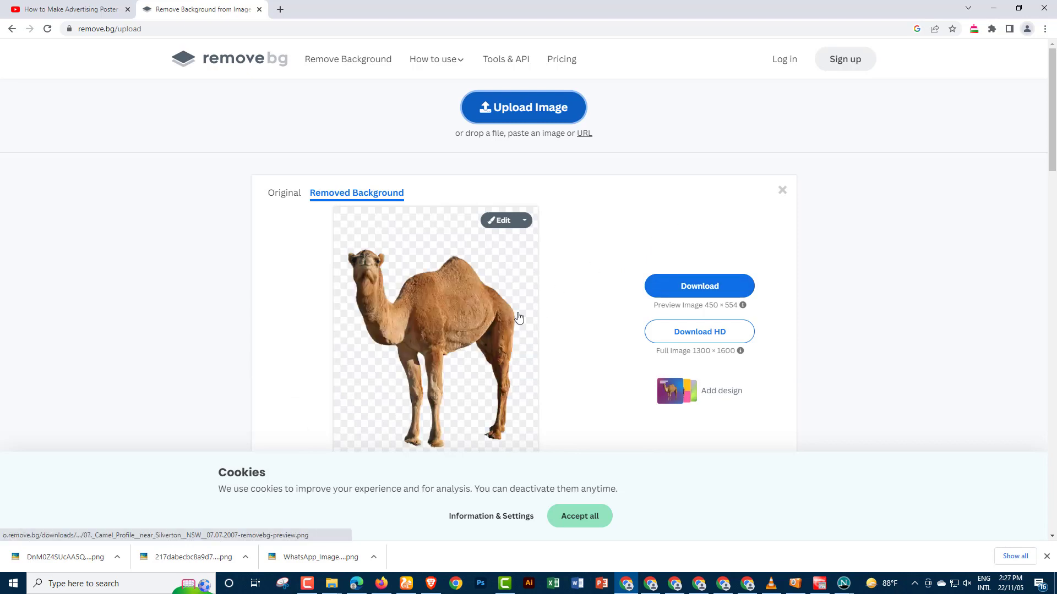
Step: Try several colour backdrops behind the camel, ending on orange
left_click(498, 221)
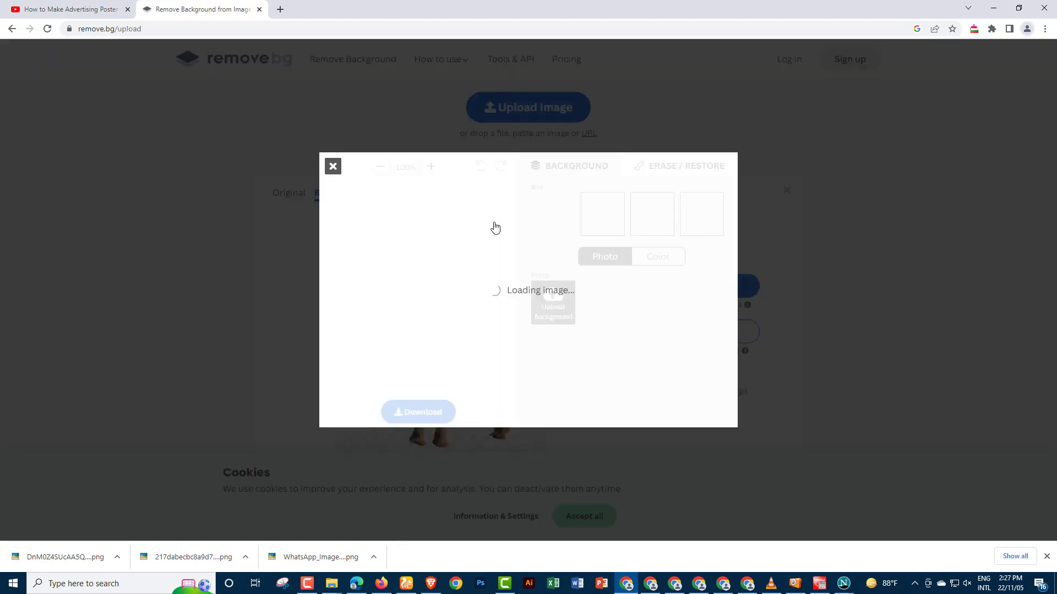
left_click(707, 261)
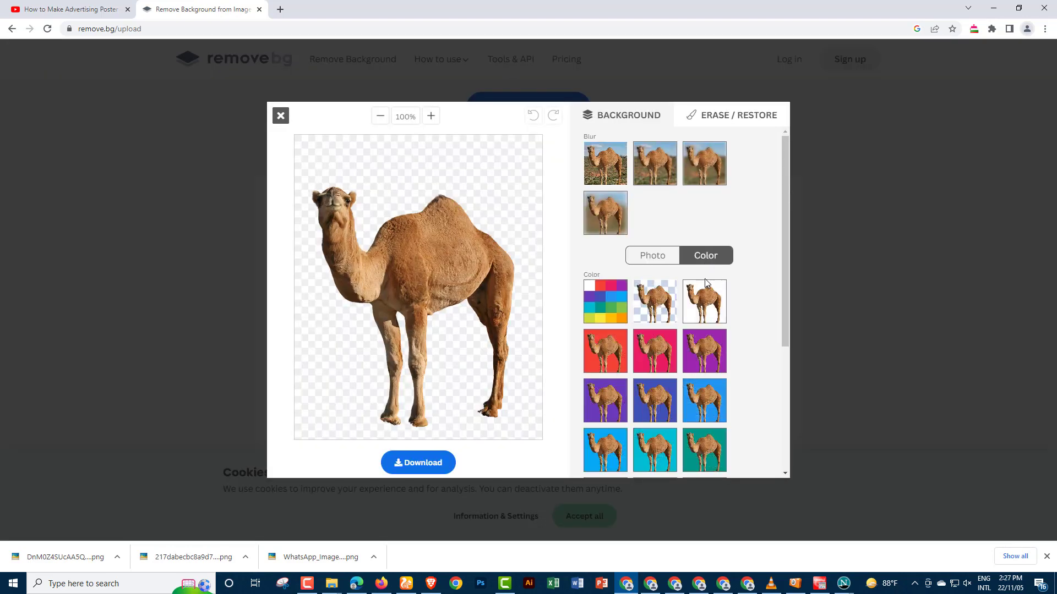
left_click(661, 361)
scroll(666, 347, "down", 5)
left_click(665, 346)
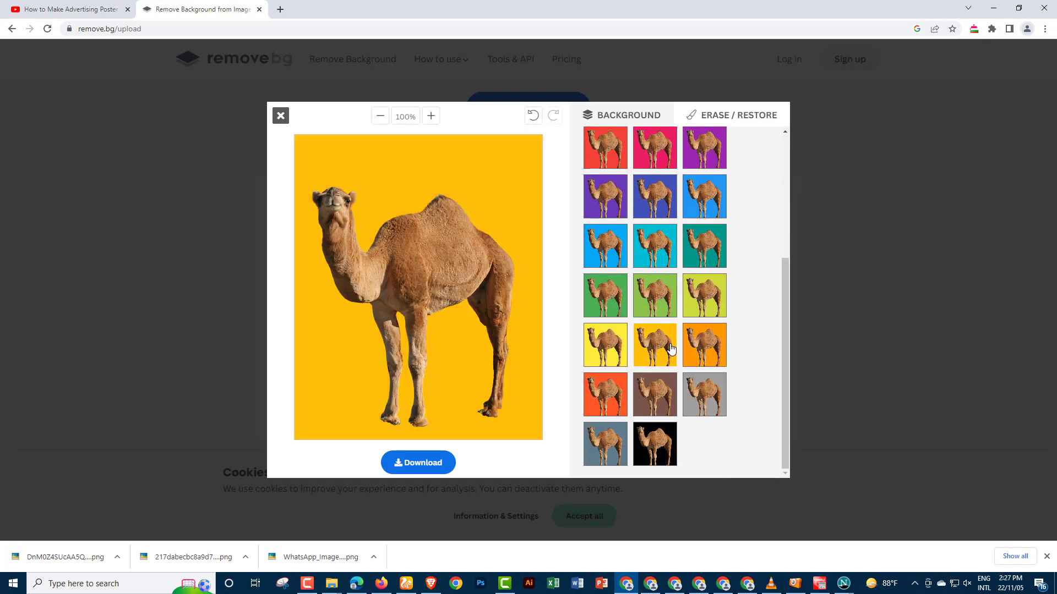
left_click(704, 348)
scroll(605, 336, "up", 4)
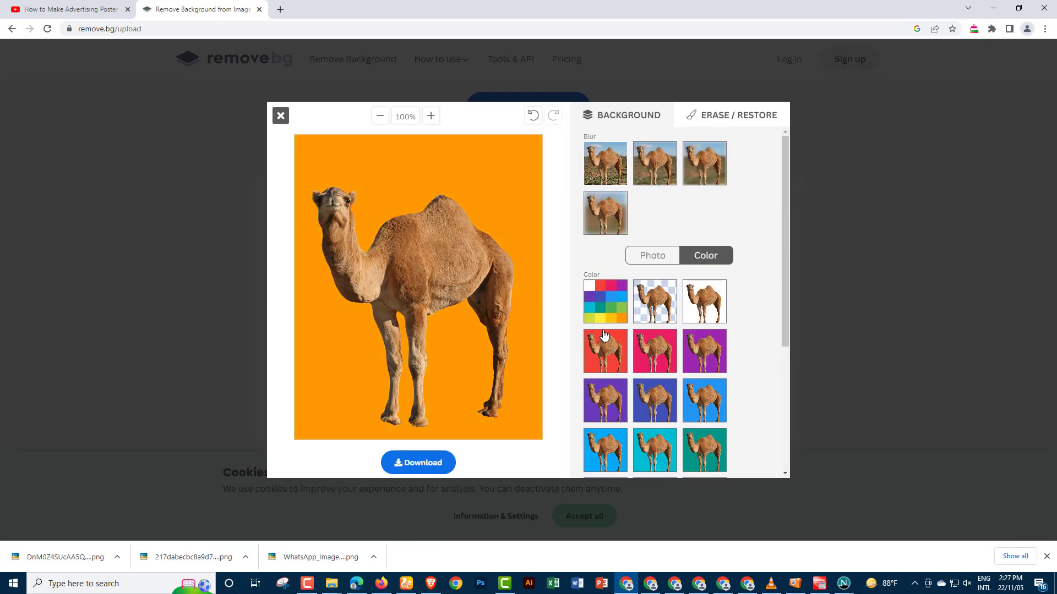
Step: Set the camel on the beach-and-sky photo backdrop and download it as a PNG
left_click(650, 262)
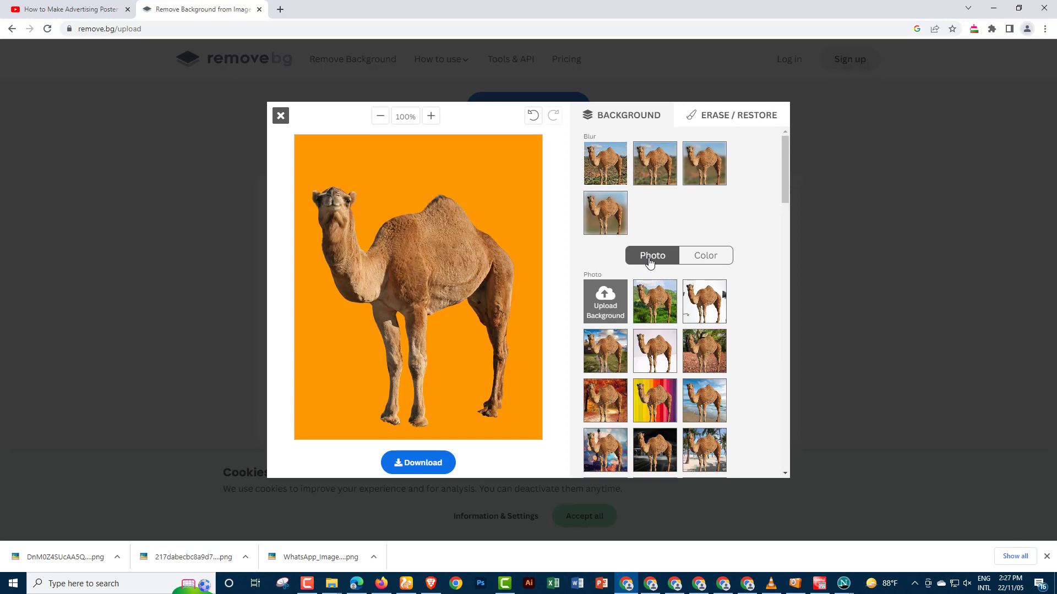
left_click(660, 308)
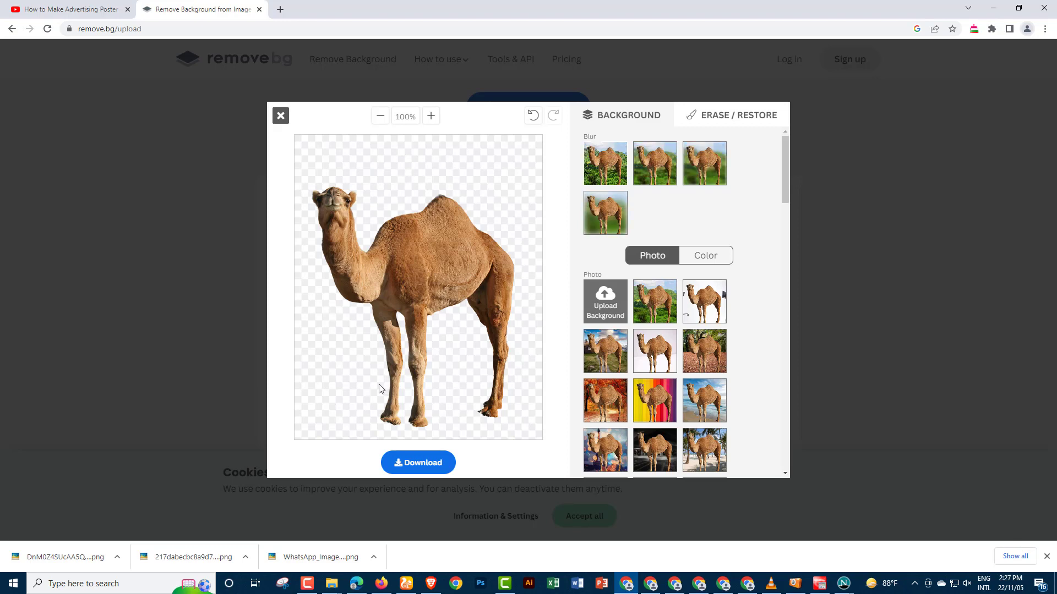
left_click(709, 407)
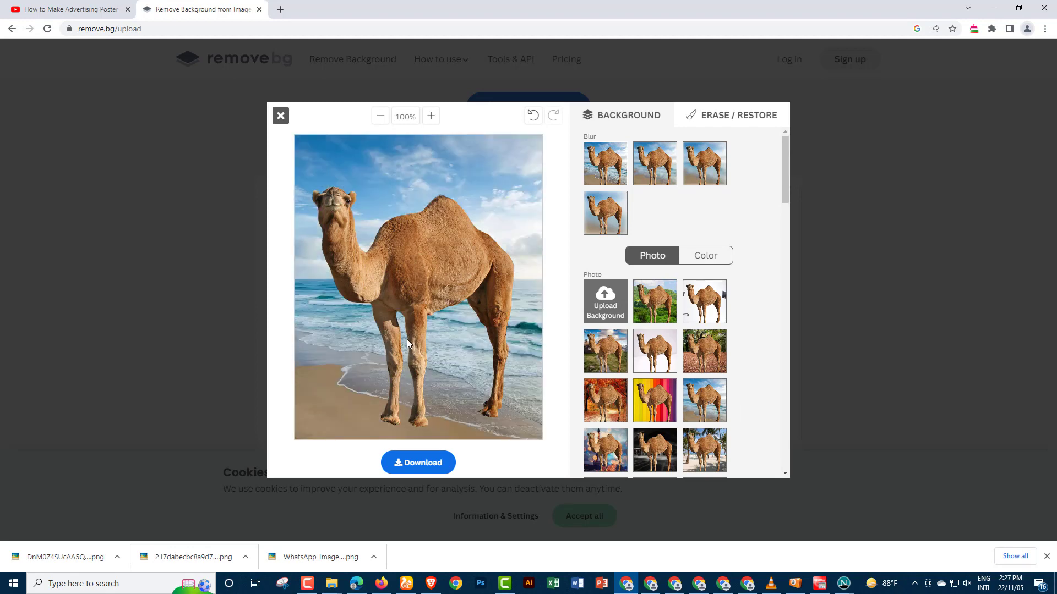
left_click(405, 464)
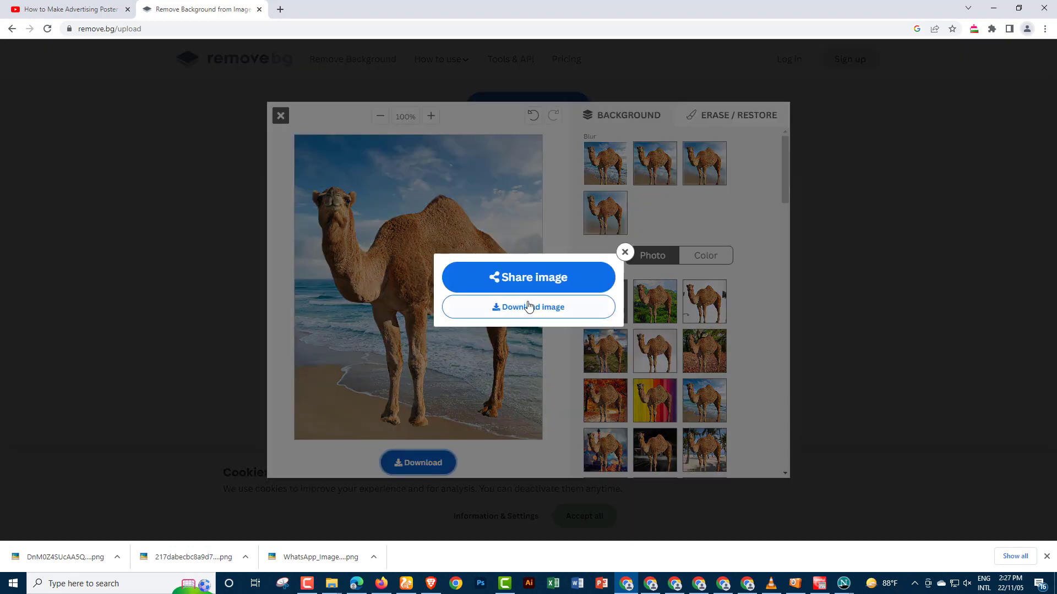
left_click(527, 307)
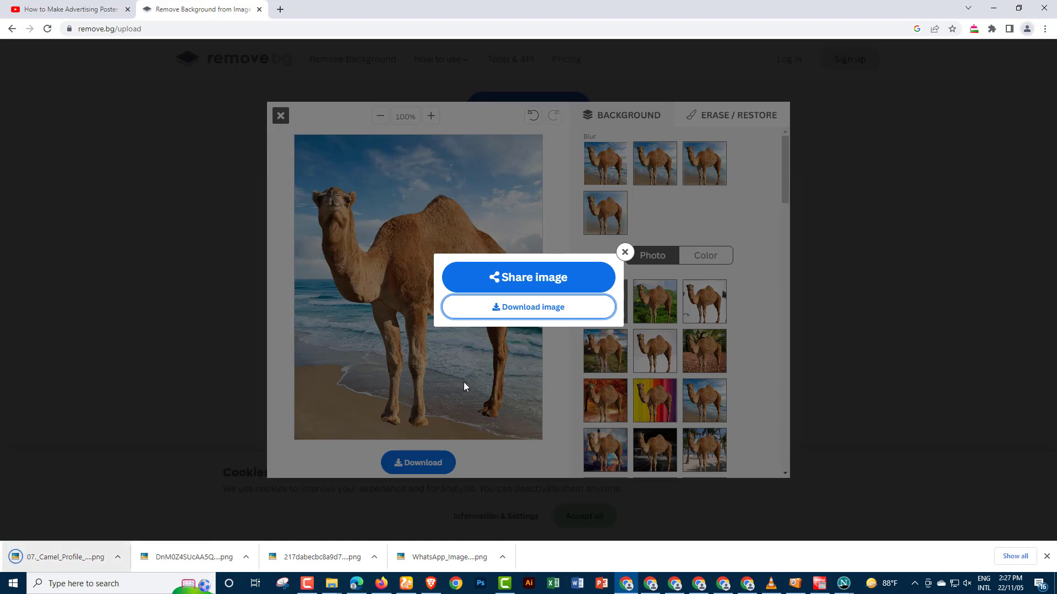
left_click(623, 252)
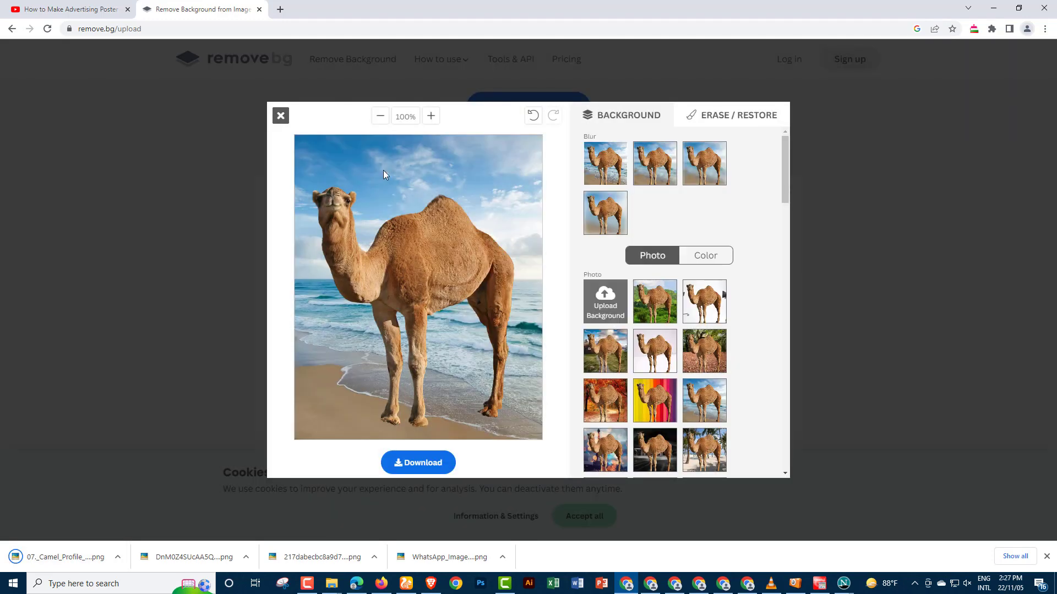
Step: Close the camel editor and upload the short-books photo of the reading woman
left_click(281, 116)
left_click(480, 113)
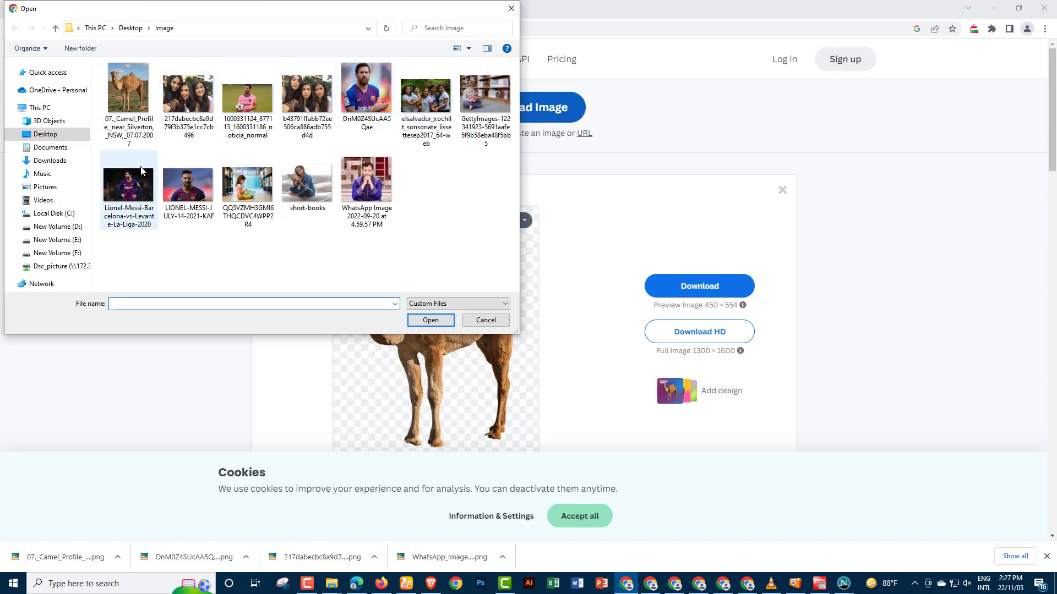
left_click(322, 189)
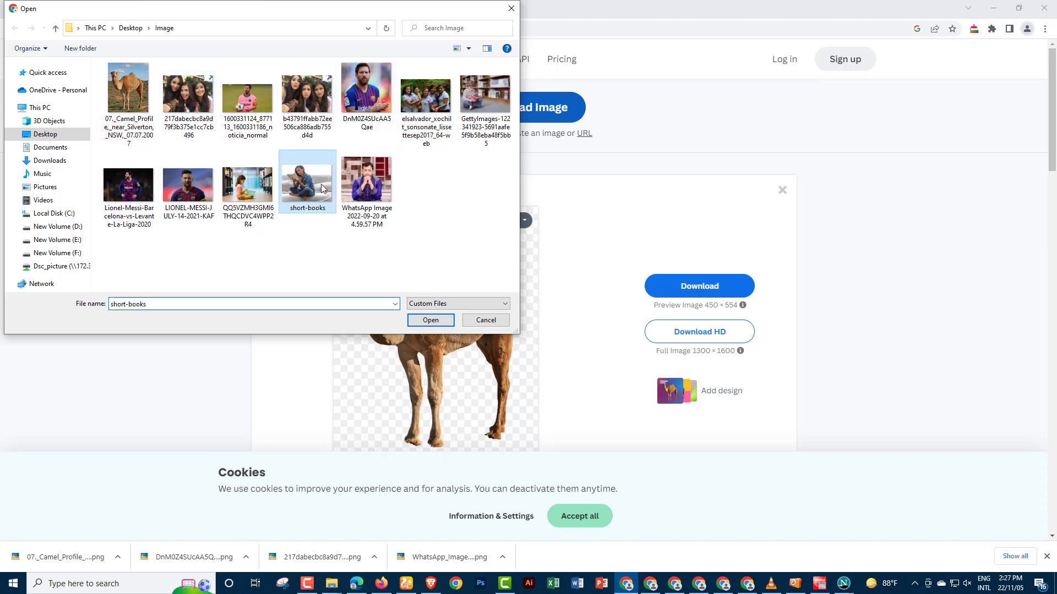
left_click(431, 320)
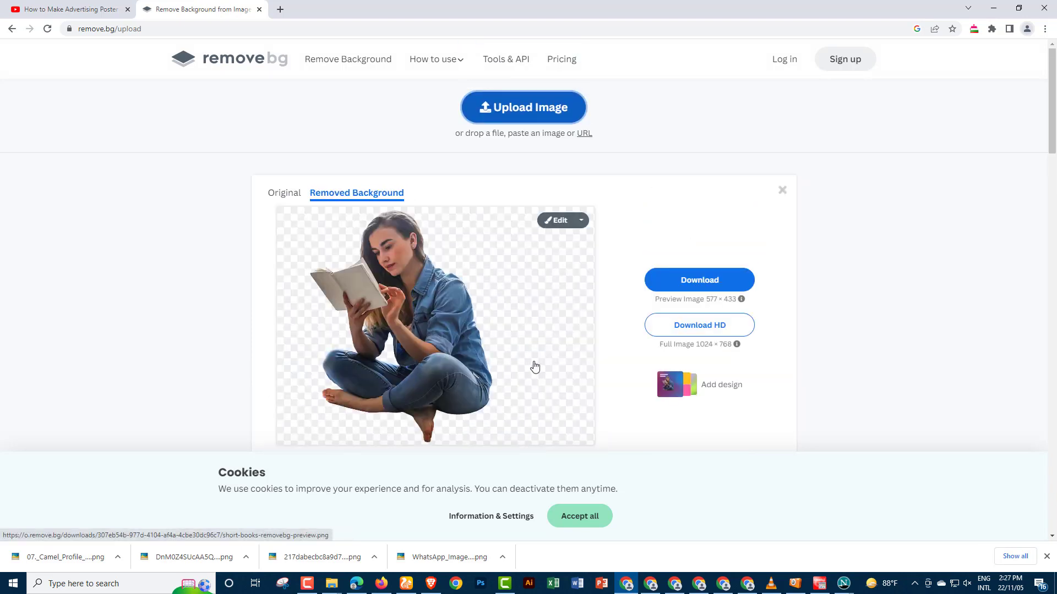
Step: Open the background editor for the reading woman's cutout and browse the Photo background thumbnails
left_click(563, 221)
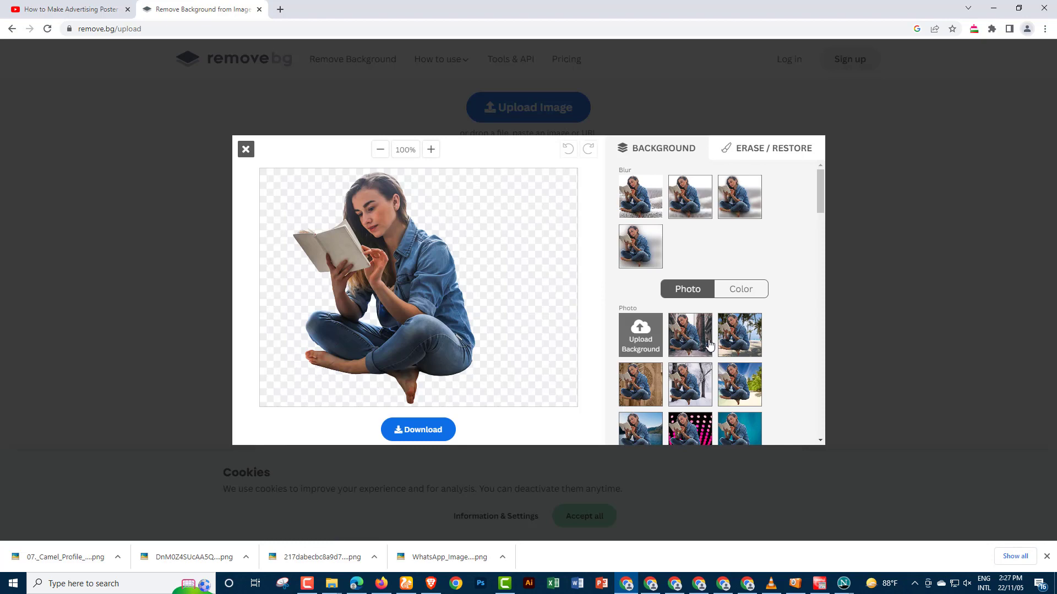
scroll(726, 354, "down", 1)
scroll(726, 354, "down", 2)
scroll(724, 344, "down", 1)
scroll(724, 337, "down", 2)
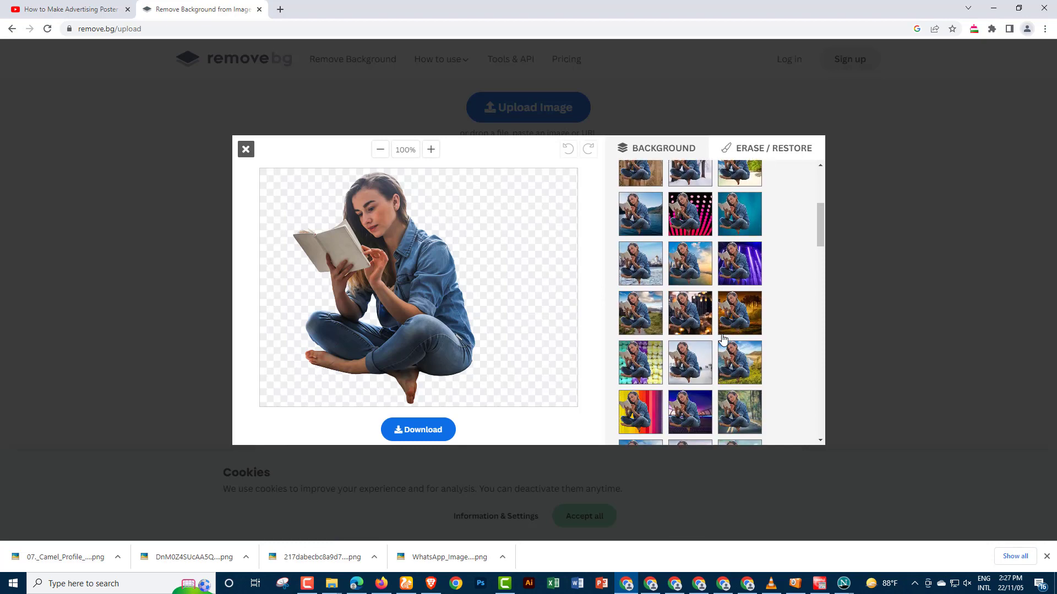
scroll(723, 330, "down", 2)
scroll(715, 352, "down", 1)
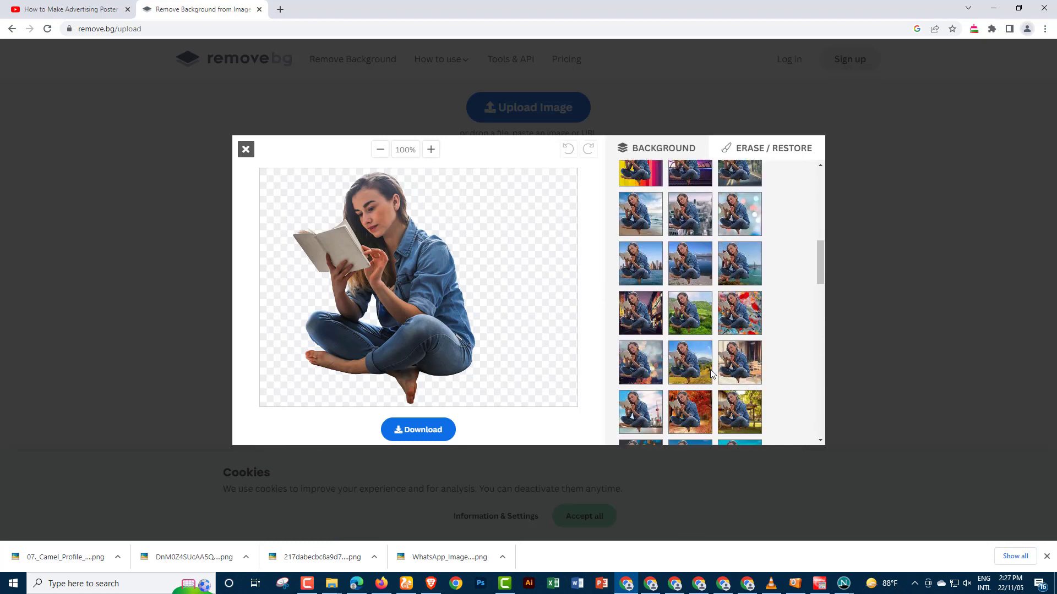
scroll(716, 358, "down", 1)
scroll(722, 326, "down", 2)
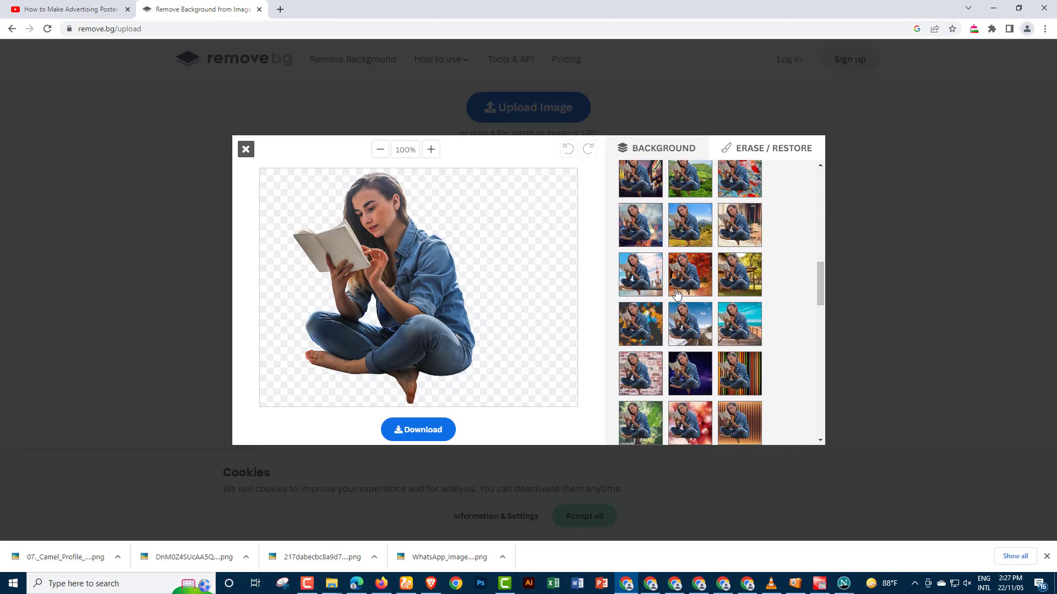
scroll(685, 325, "down", 2)
scroll(709, 358, "down", 4)
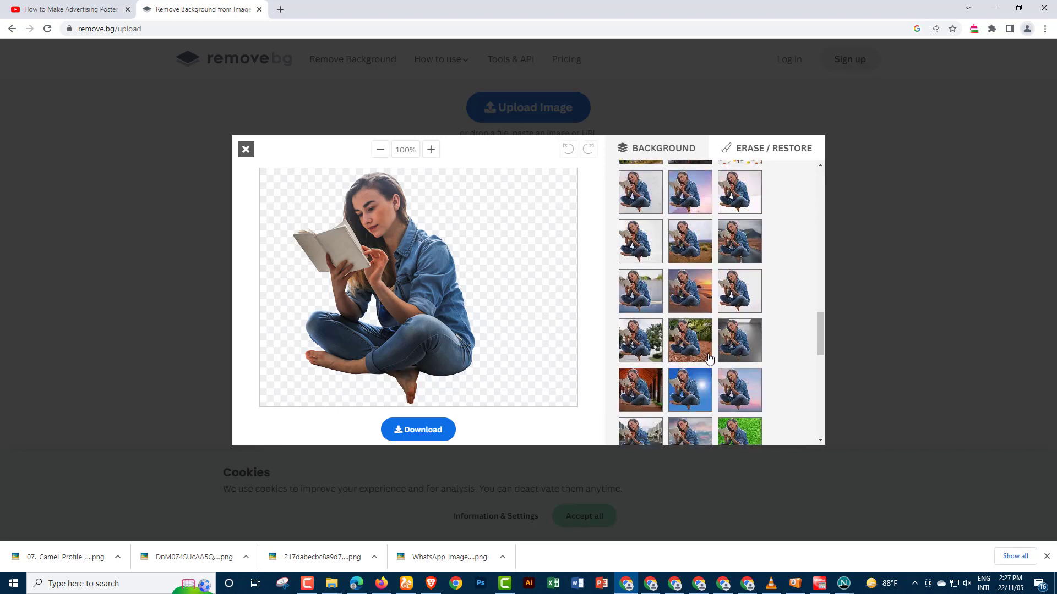
scroll(722, 358, "down", 2)
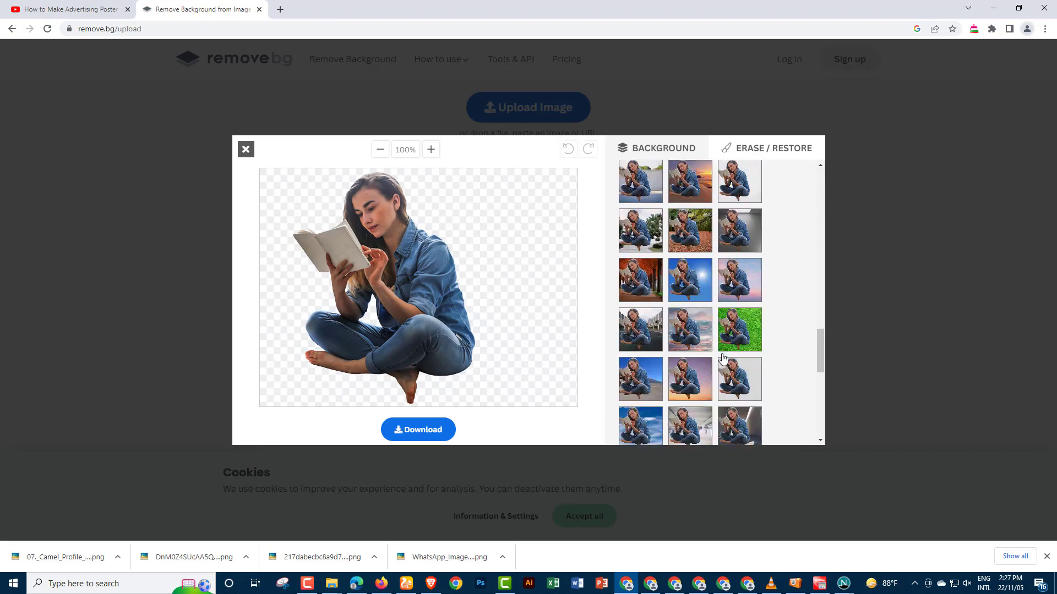
scroll(722, 358, "down", 2)
scroll(723, 408, "down", 2)
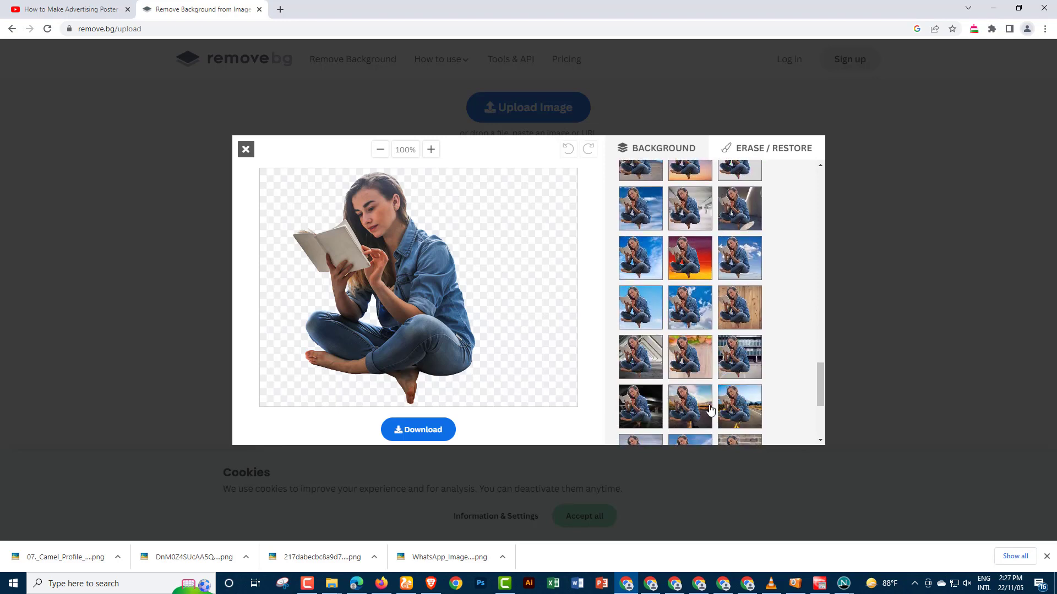
scroll(723, 409, "down", 2)
scroll(723, 408, "down", 2)
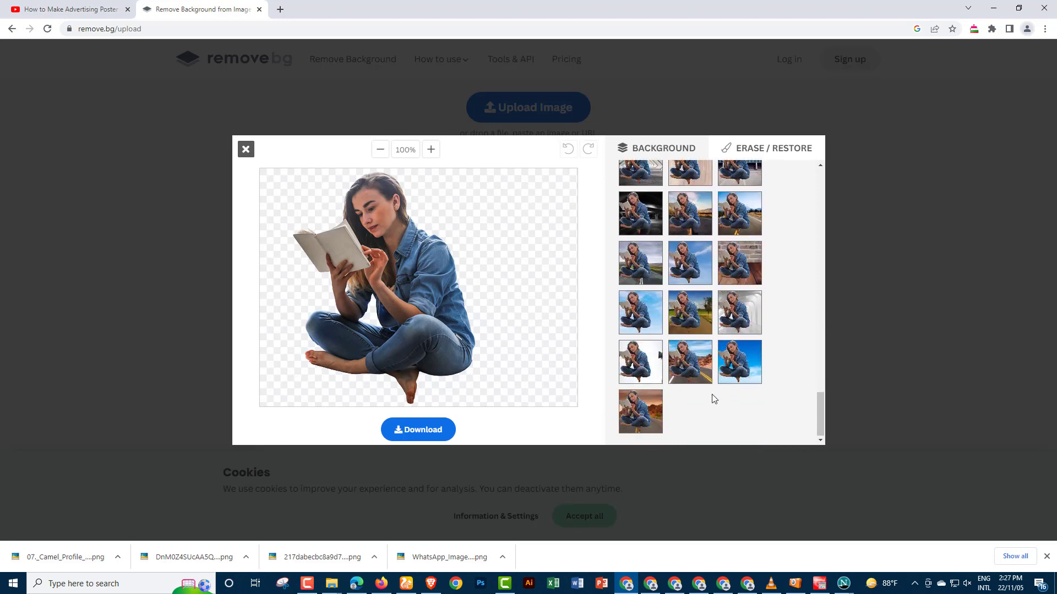
Step: Return to the top and start uploading another photo from the Desktop Image folder
scroll(714, 399, "up", 4)
scroll(709, 391, "up", 1)
scroll(705, 368, "up", 2)
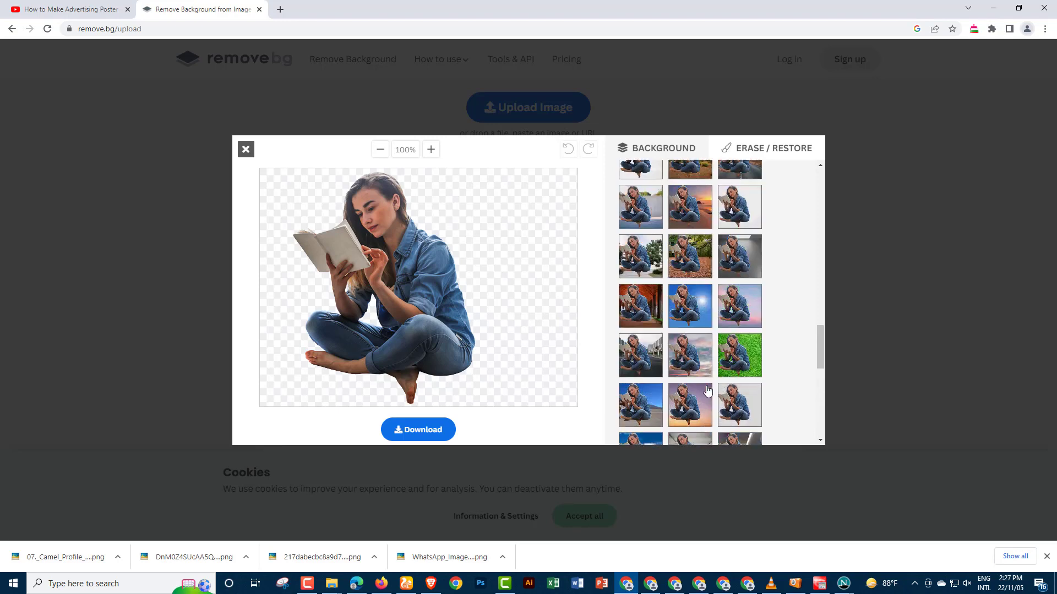
scroll(702, 345, "up", 2)
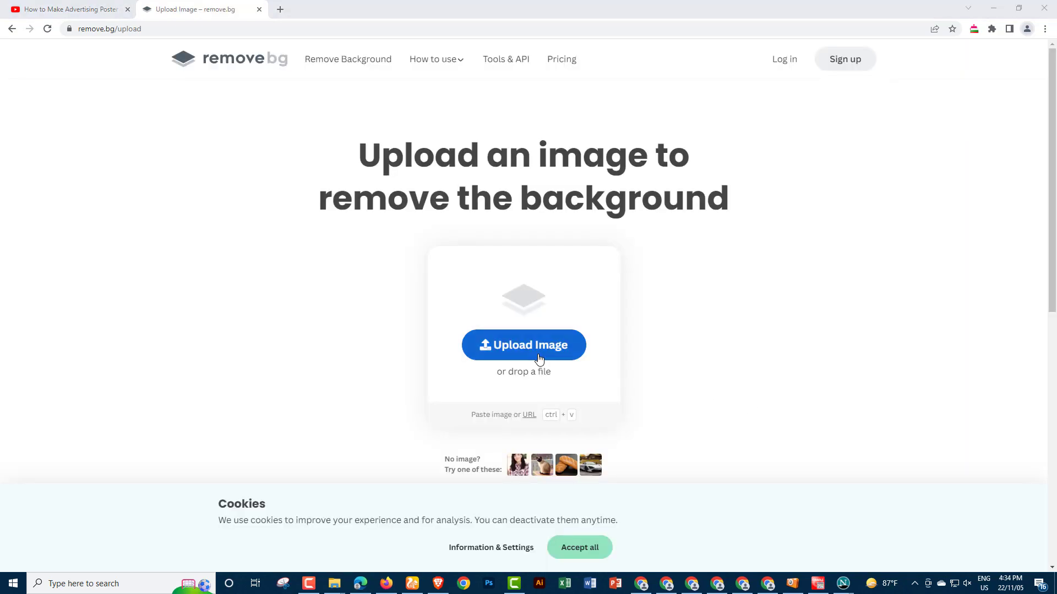
left_click(538, 360)
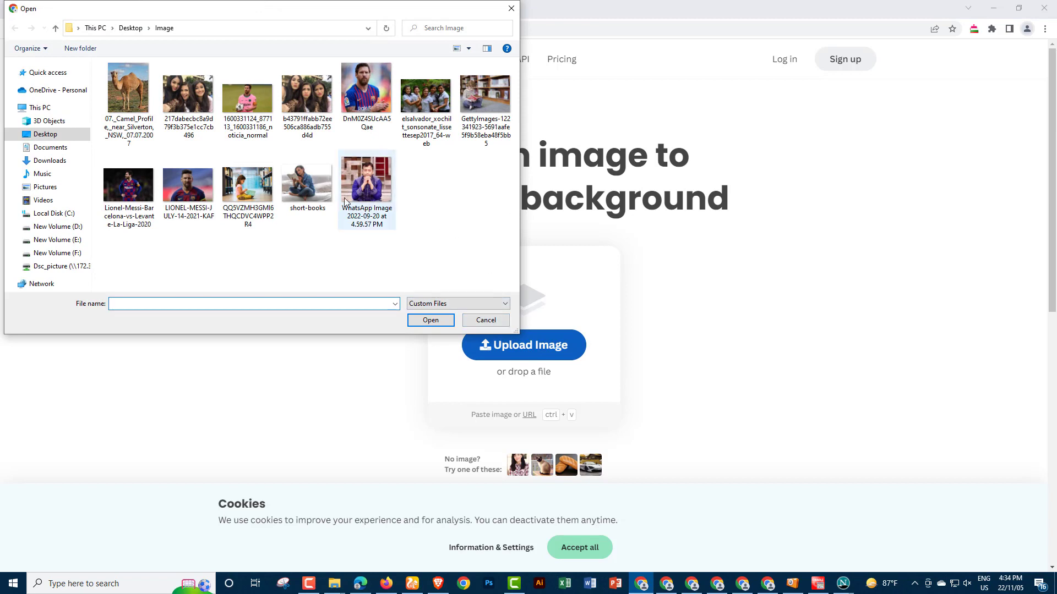
Step: Upload the girl-reading photo QQ5VZMH3GMI6THQCDVC4VPP2R4 and view its transparent cutout
left_click(245, 190)
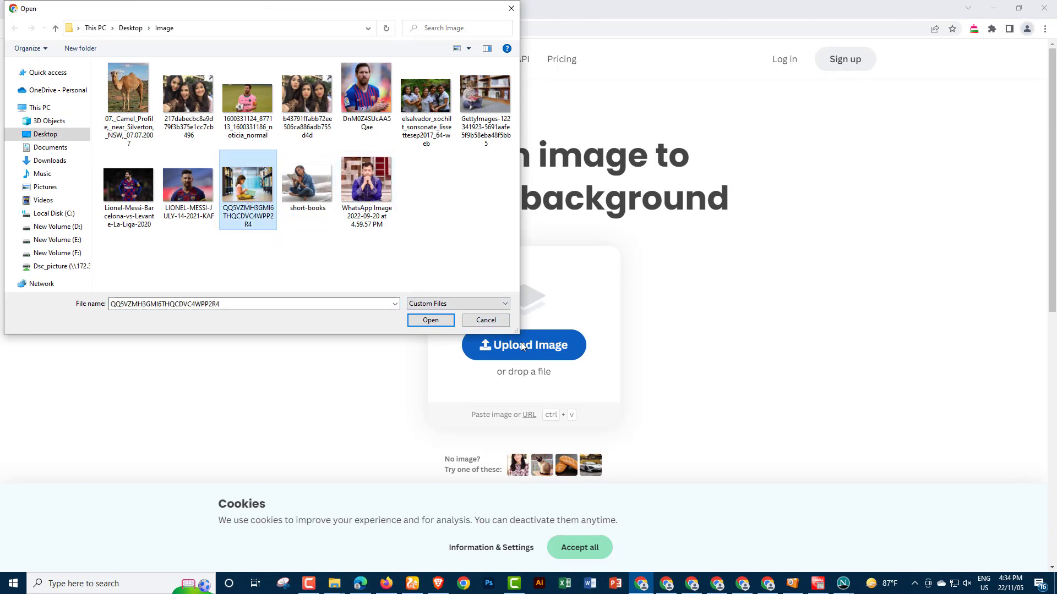
left_click(429, 320)
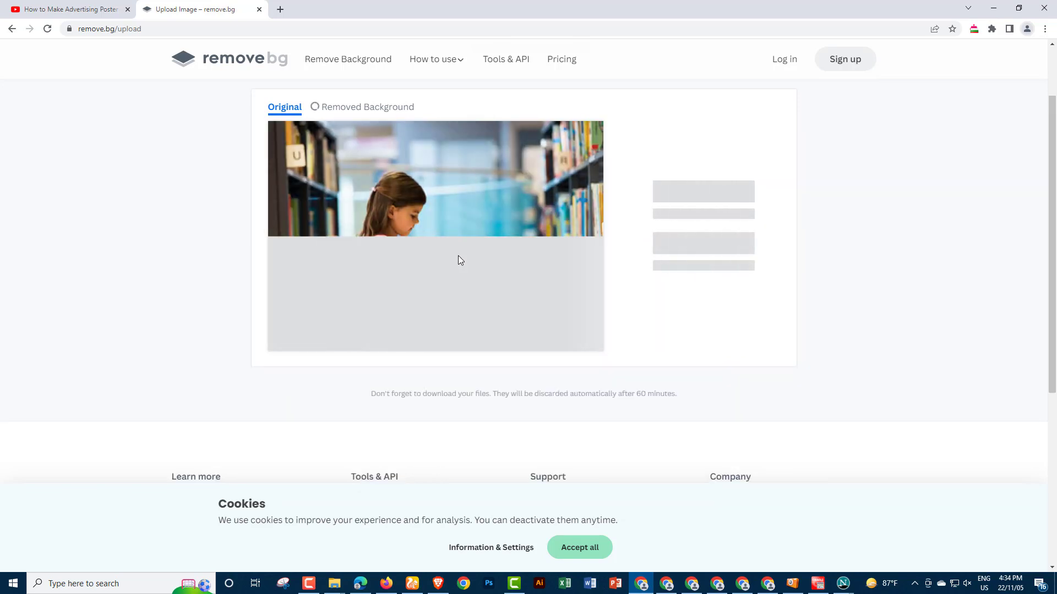
scroll(484, 312, "up", 2)
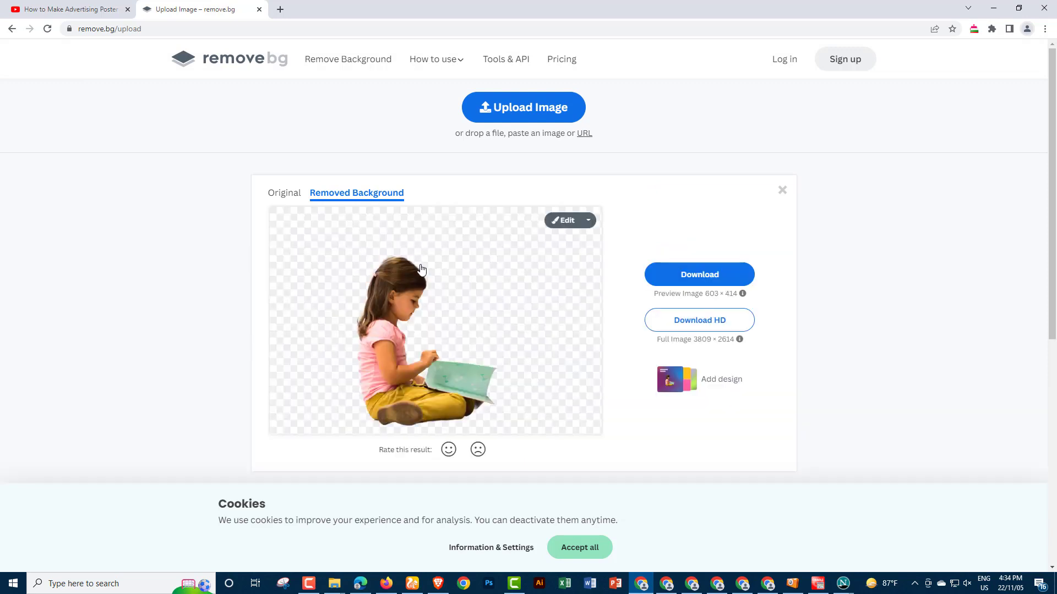
Step: Give the girl's cutout a solid colour backdrop, trying cyan and light blue before settling on pink
left_click(568, 221)
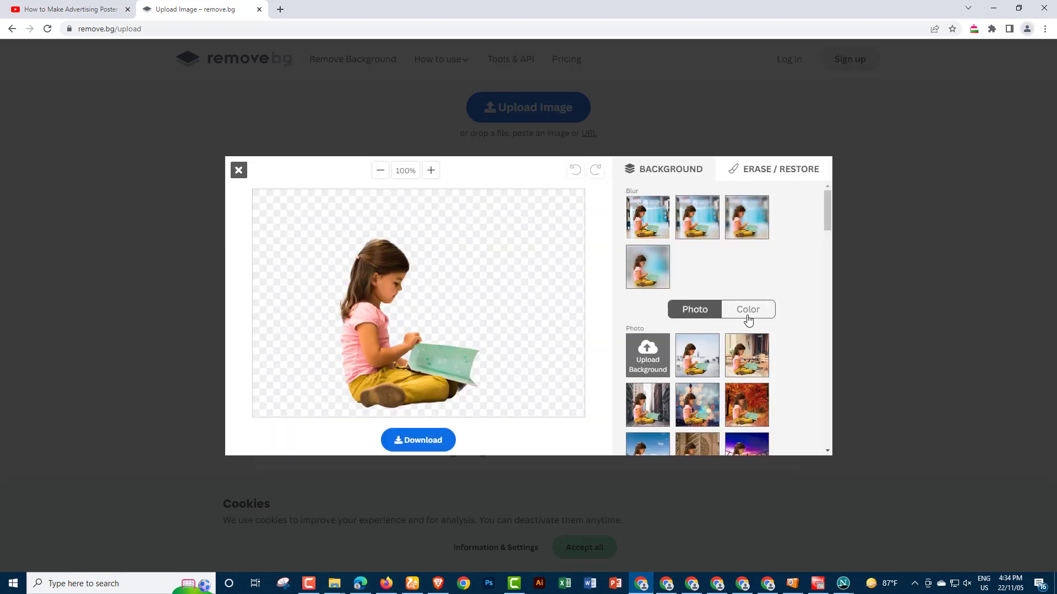
left_click(748, 310)
scroll(738, 325, "down", 5)
left_click(705, 300)
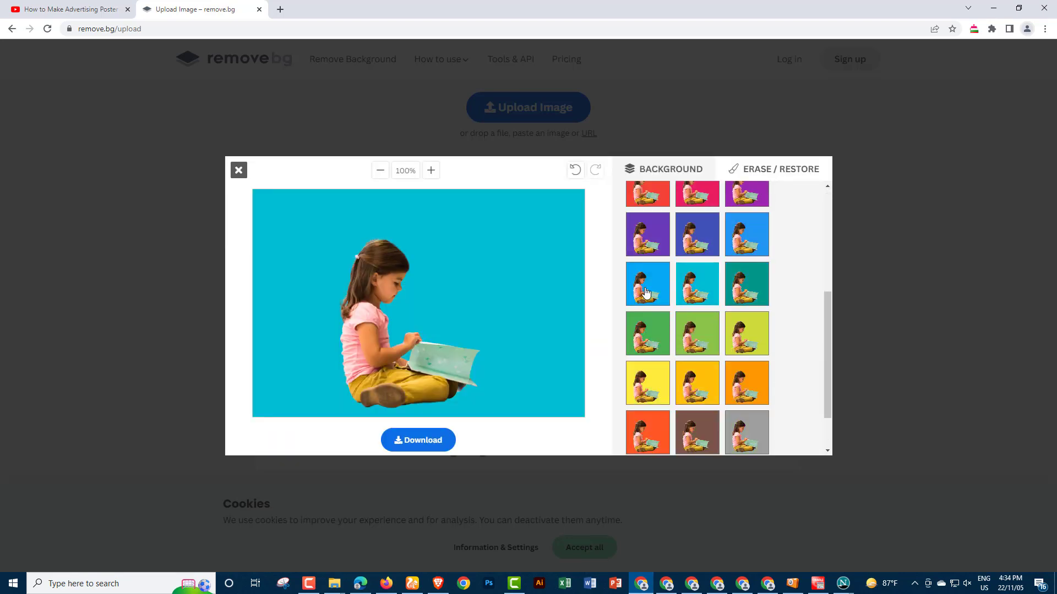
left_click(647, 292)
scroll(683, 275, "up", 2)
scroll(713, 259, "up", 2)
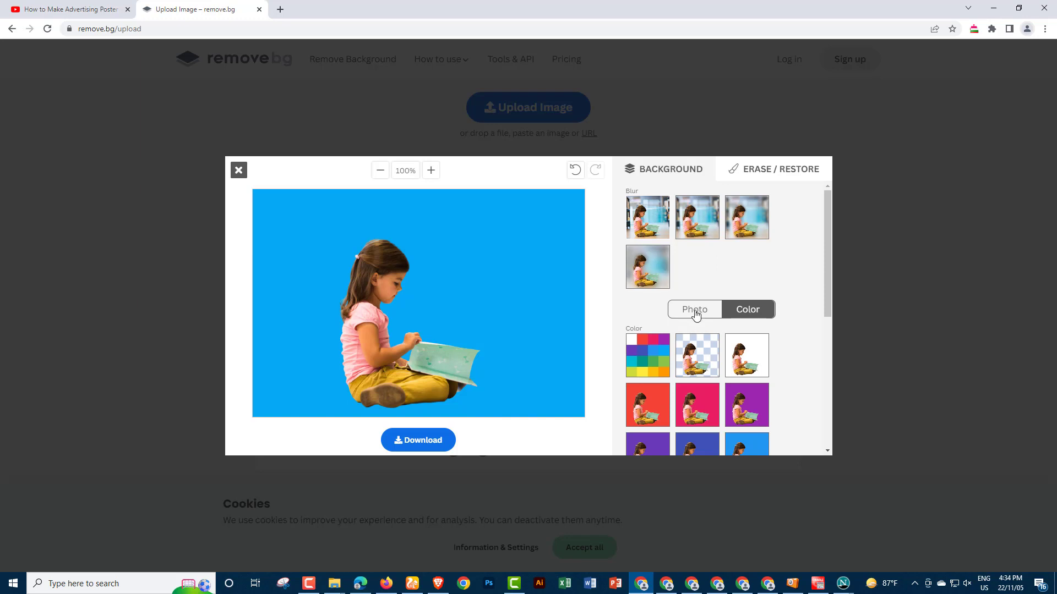
left_click(693, 411)
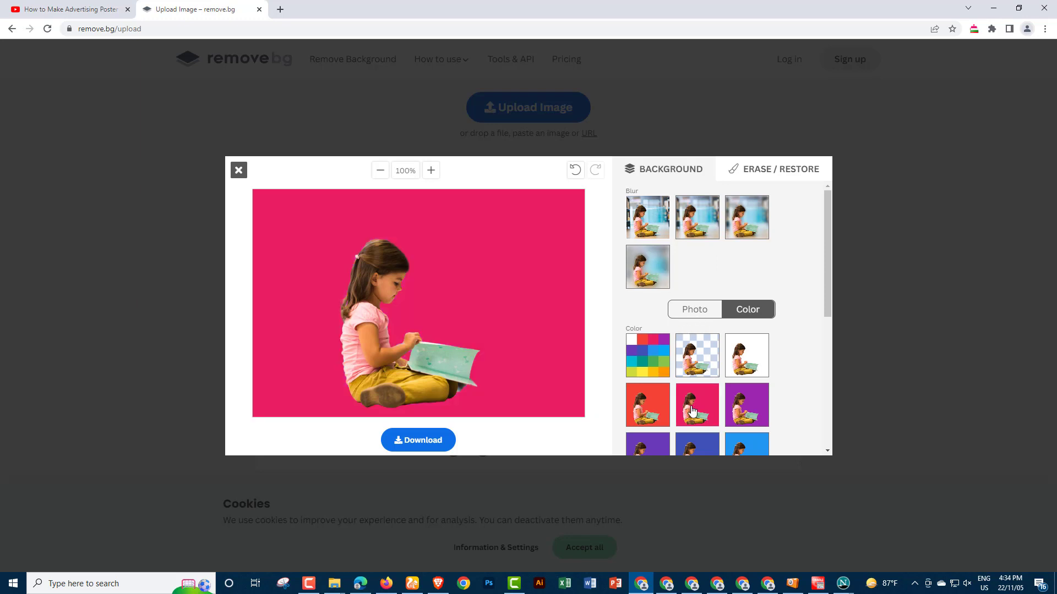
Step: Download the pink-backdrop image, then dismiss the share prompt and close the editor
scroll(699, 385, "down", 1)
scroll(709, 365, "down", 2)
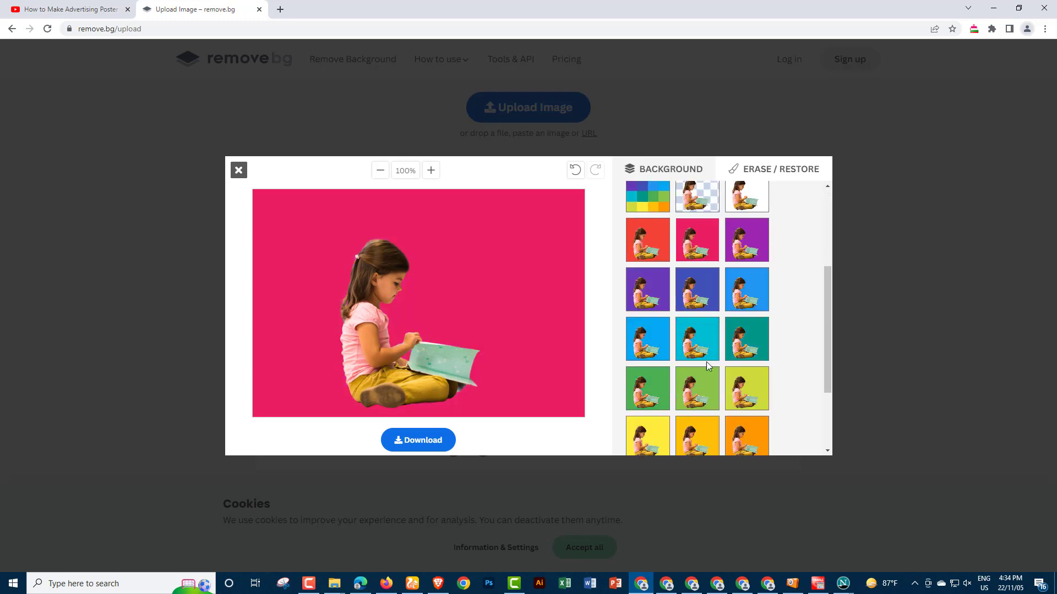
left_click(404, 441)
left_click(512, 323)
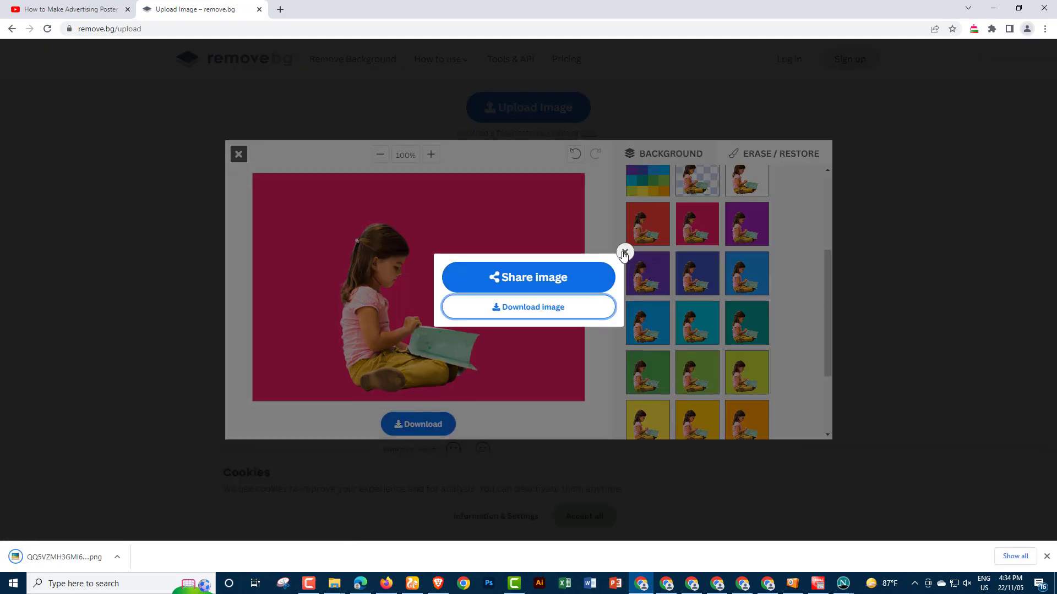
left_click(624, 253)
left_click(238, 154)
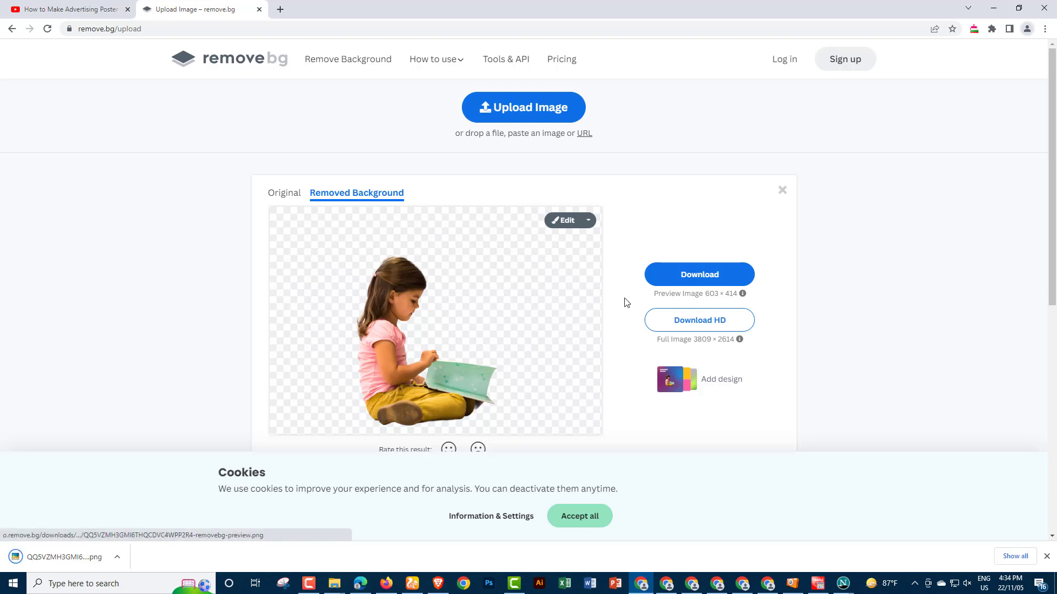
Step: Upload the elsalvador group photo of five women for background removal
left_click(509, 113)
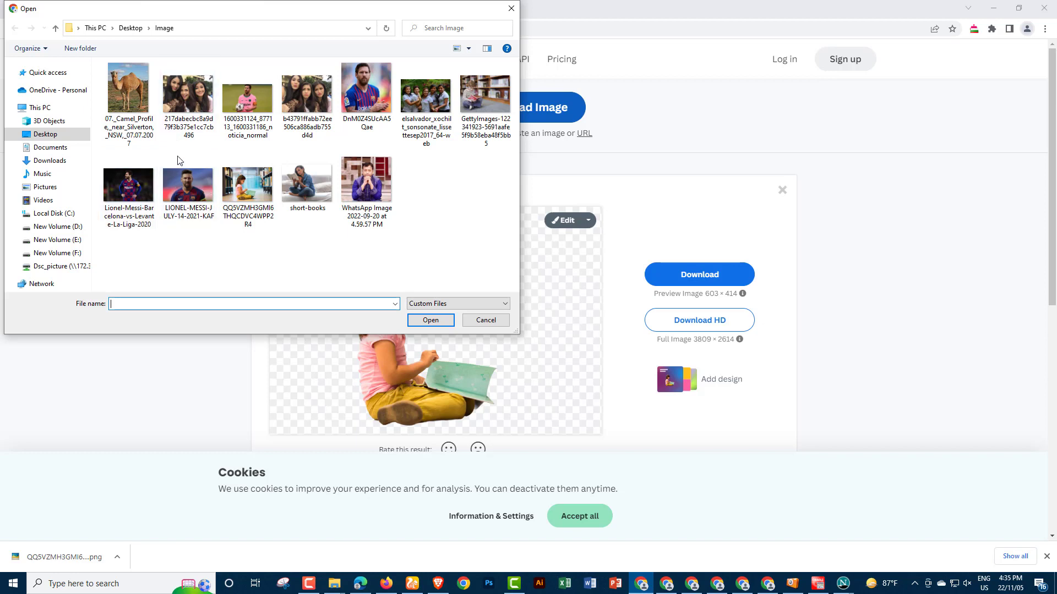
left_click(428, 101)
left_click(431, 321)
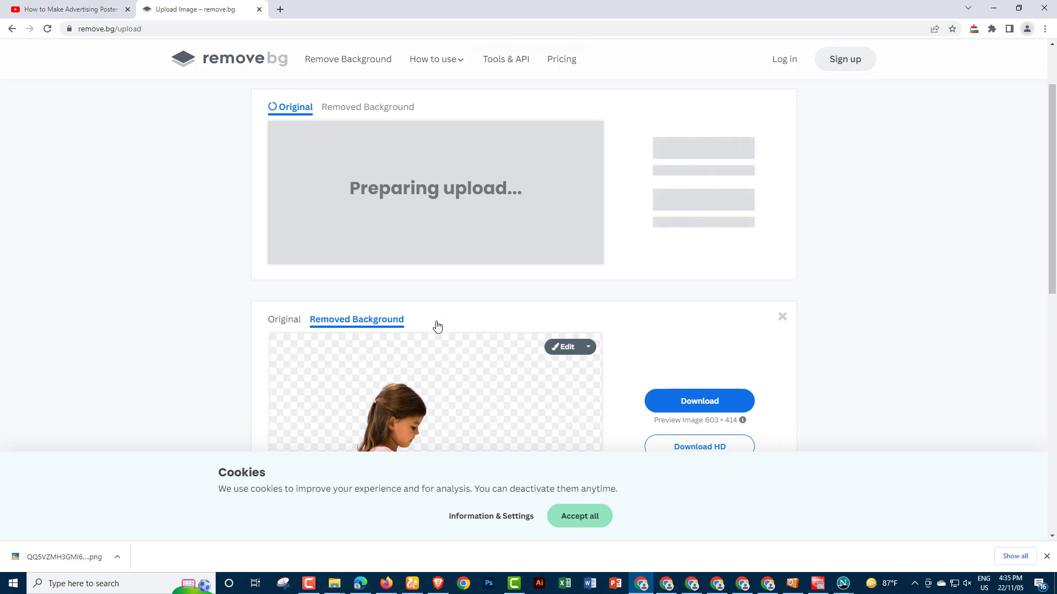
Step: Close the downloads shelf and accept all cookies to clear the banner
left_click(1047, 556)
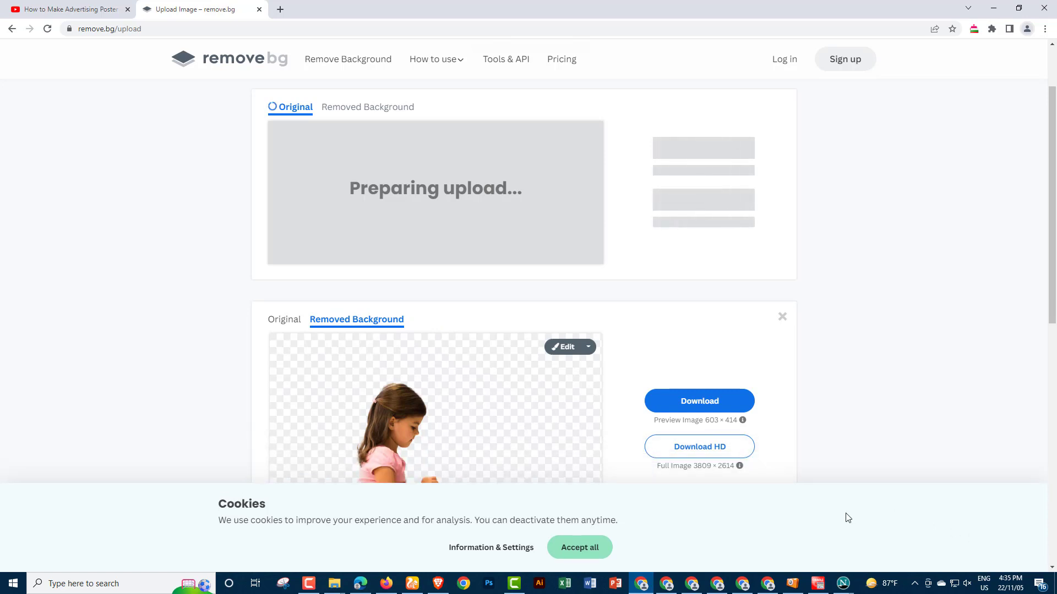
left_click(592, 555)
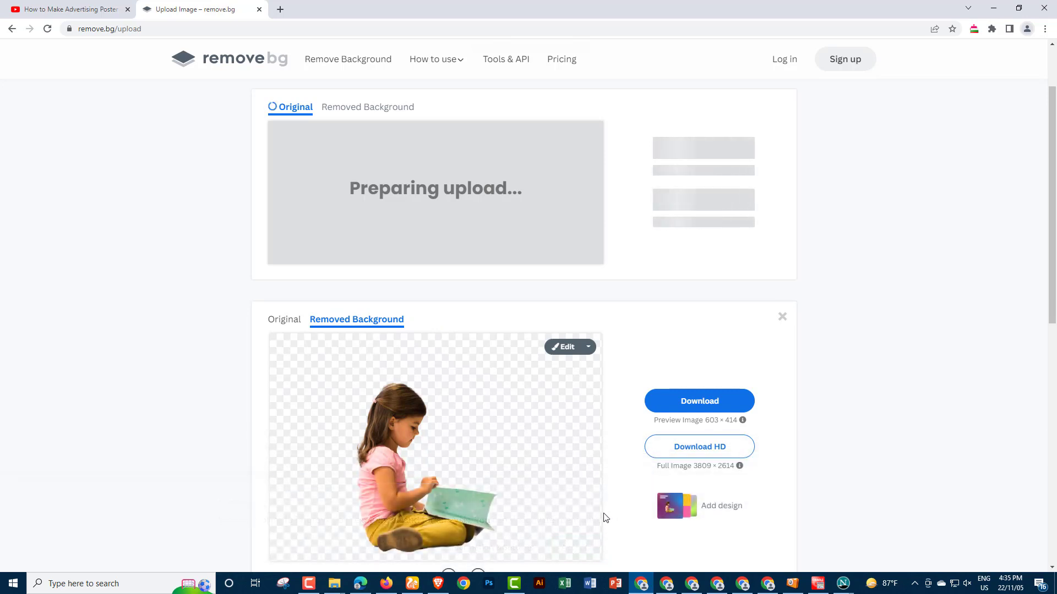
scroll(503, 380, "up", 2)
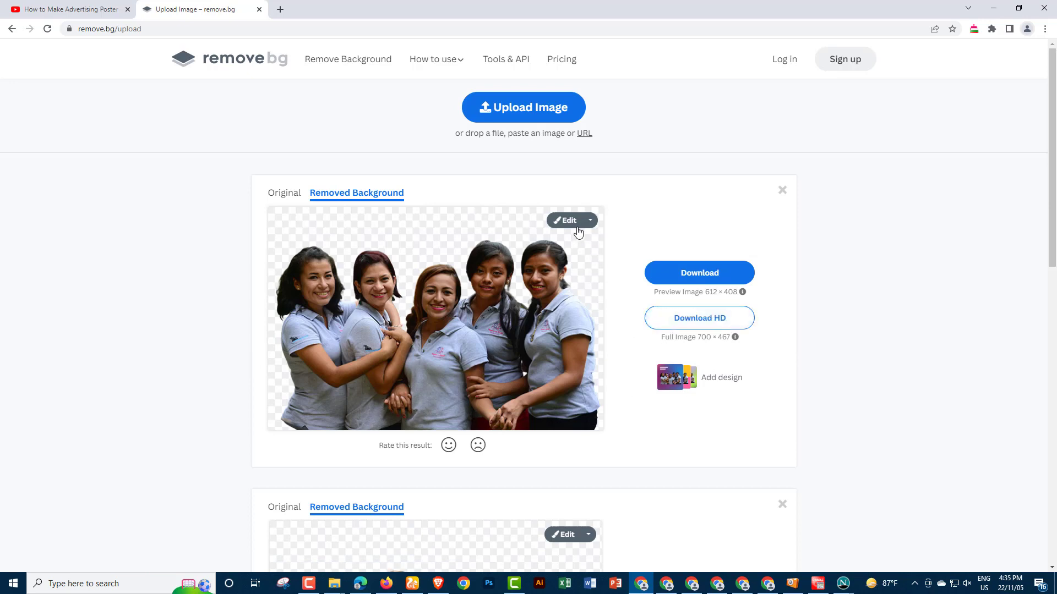
Step: Download the transparent group cutout in HD, then give it a purple colour backdrop
left_click(563, 216)
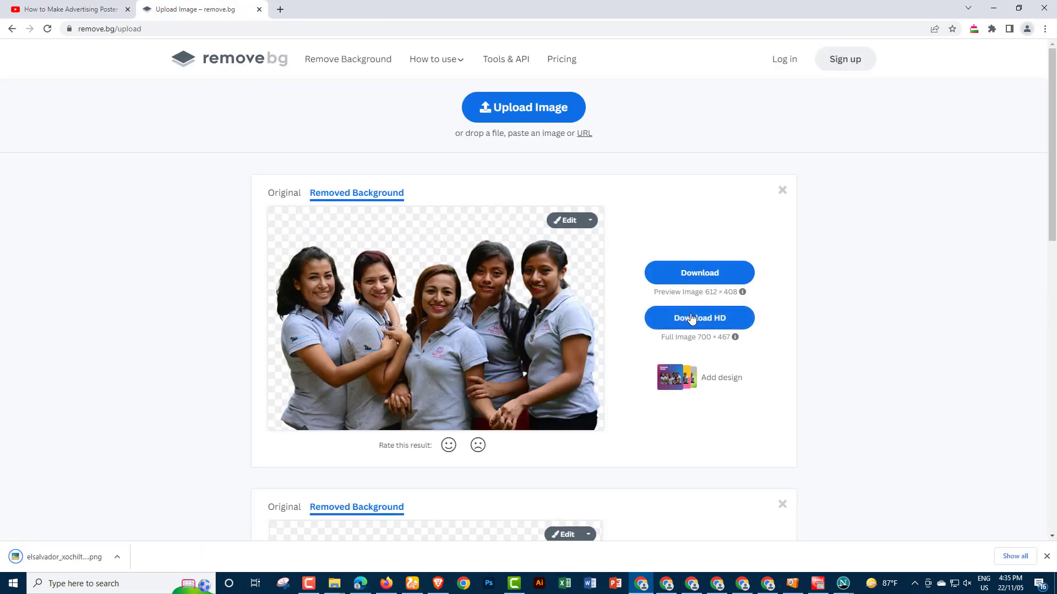
left_click(564, 222)
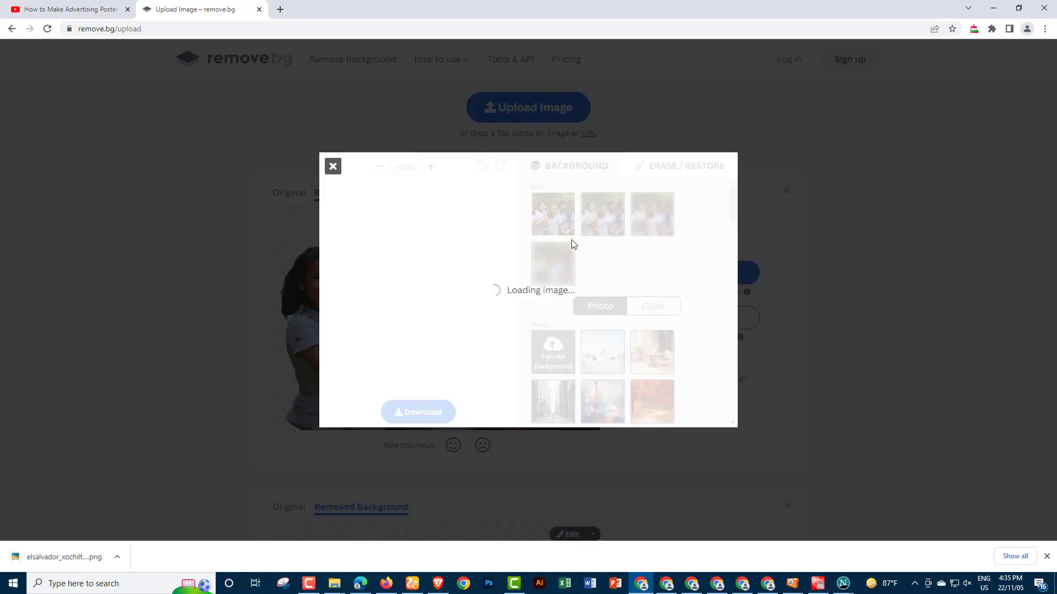
scroll(694, 330, "down", 1)
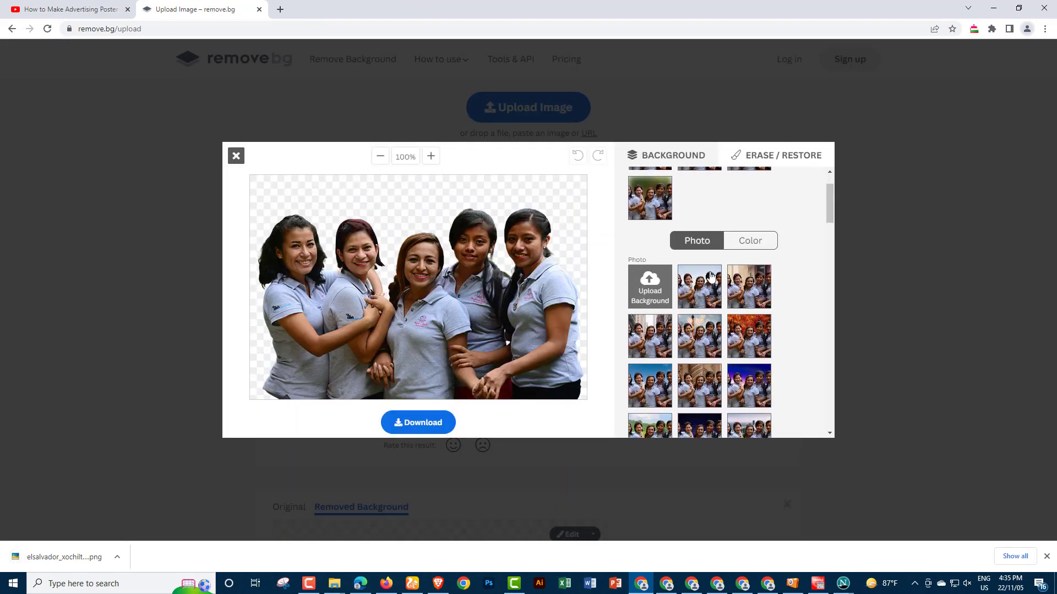
left_click(739, 243)
scroll(738, 288, "down", 2)
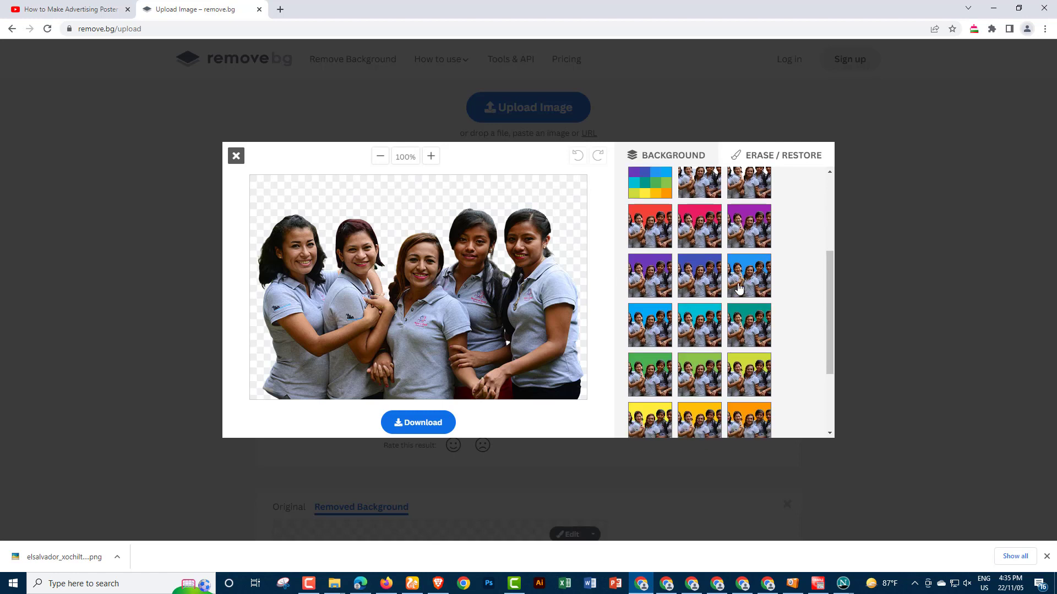
left_click(657, 265)
Step: Download the purple-backdrop group image and dismiss the share prompt
scroll(696, 289, "down", 2)
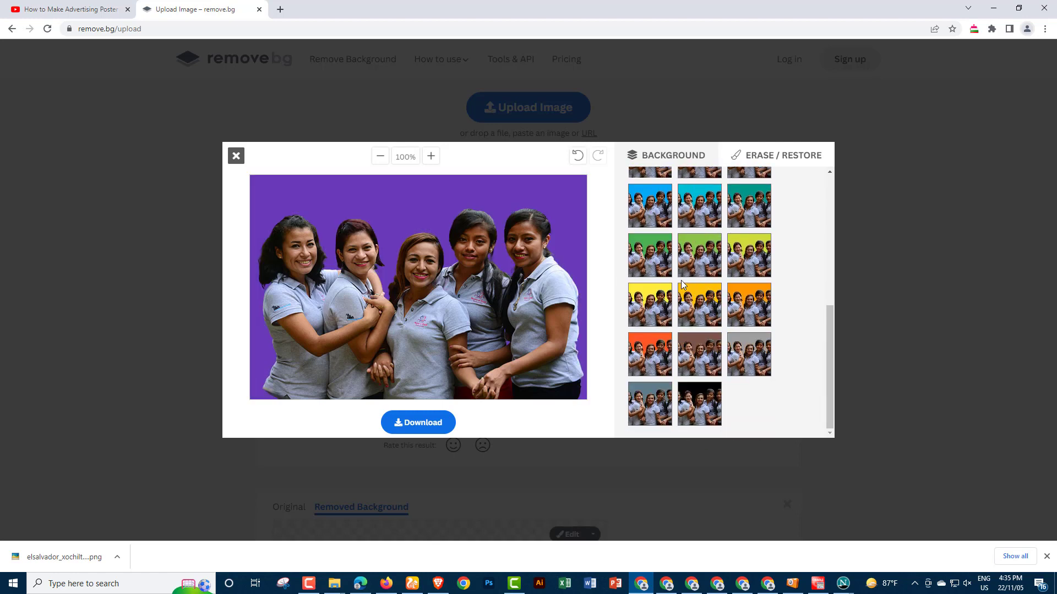
scroll(682, 284, "up", 5)
left_click(420, 418)
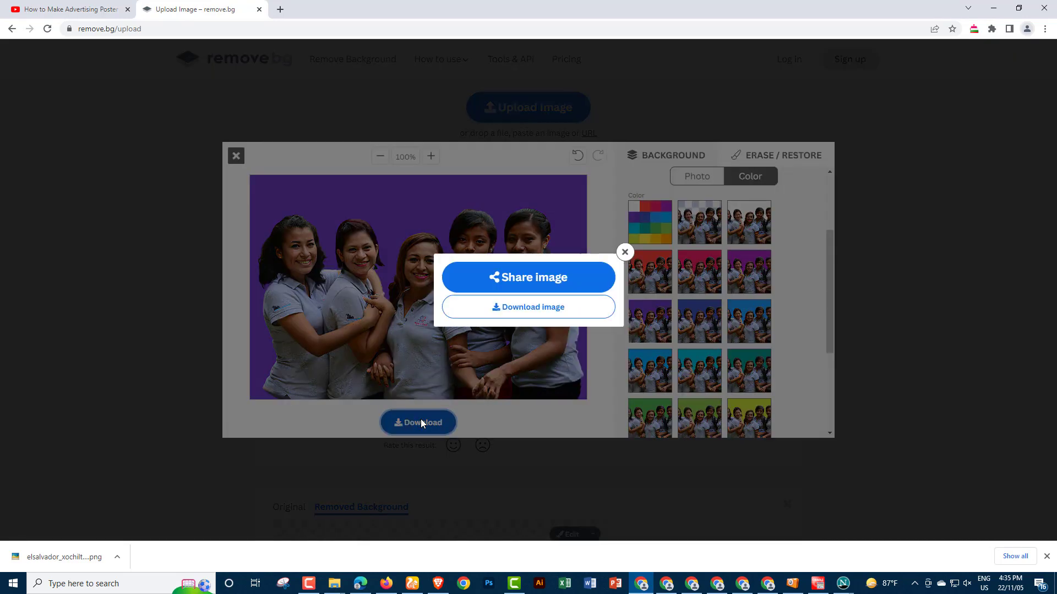
left_click(508, 306)
left_click(624, 252)
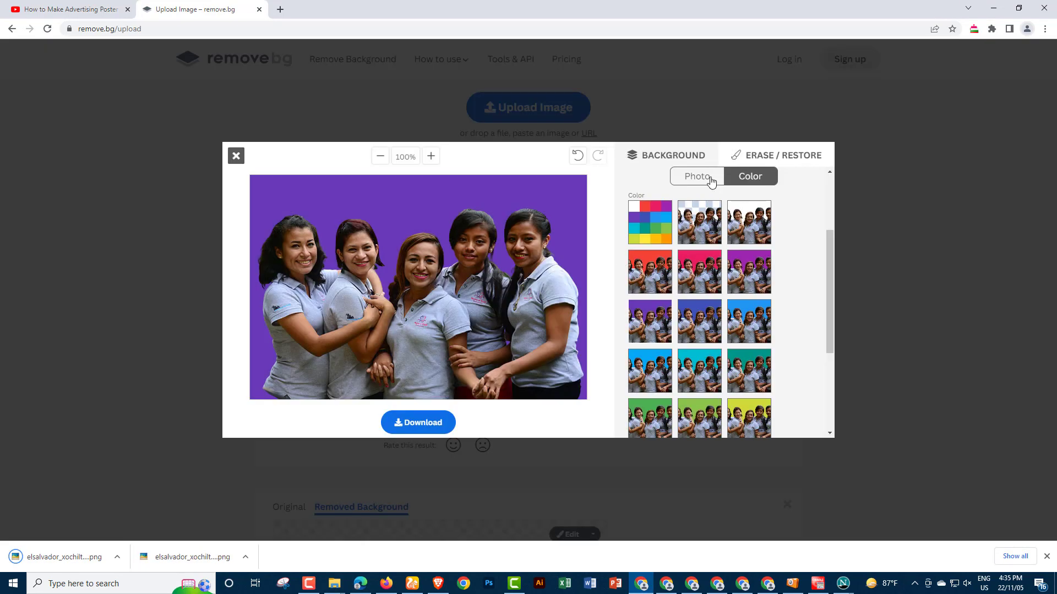
Step: Browse the Photo background options for the group cutout, then close the editor
left_click(711, 181)
scroll(717, 297, "down", 5)
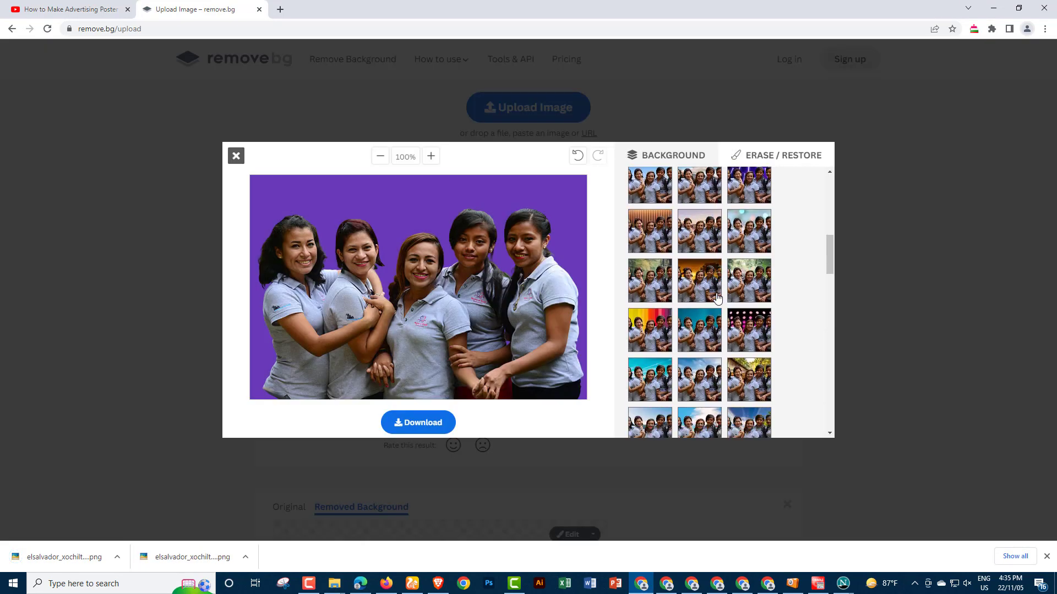
scroll(717, 297, "up", 3)
scroll(717, 297, "up", 3)
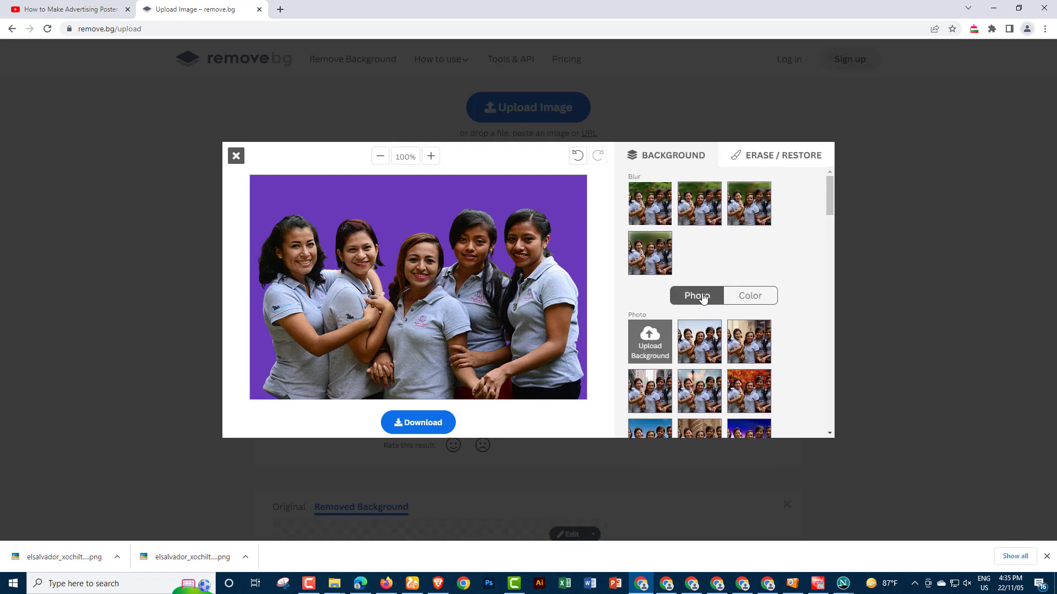
scroll(703, 297, "down", 5)
scroll(703, 297, "down", 3)
scroll(703, 297, "down", 2)
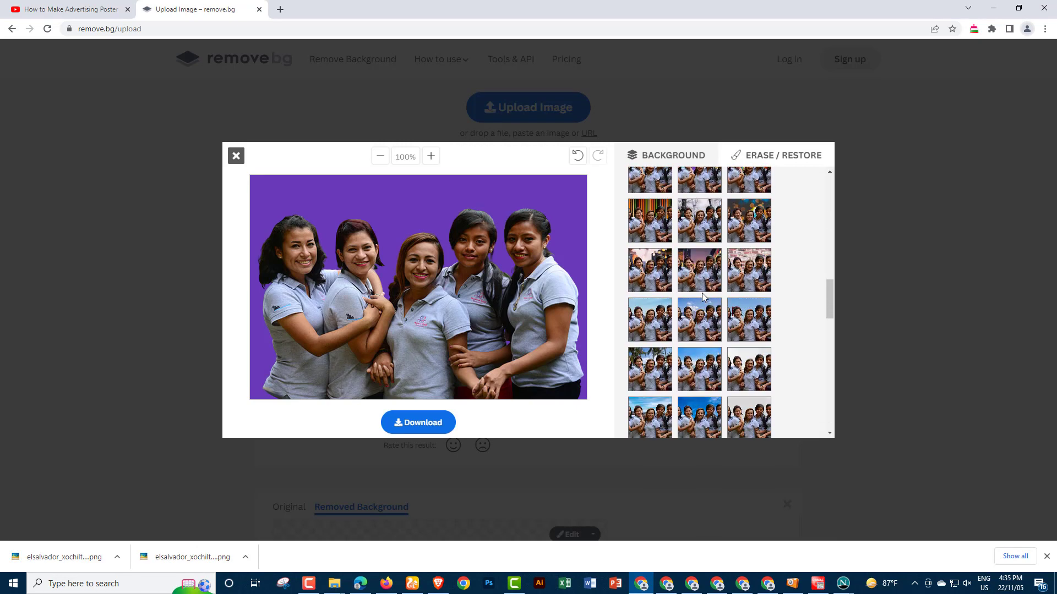
scroll(703, 297, "down", 2)
scroll(703, 297, "down", 2)
scroll(702, 297, "down", 2)
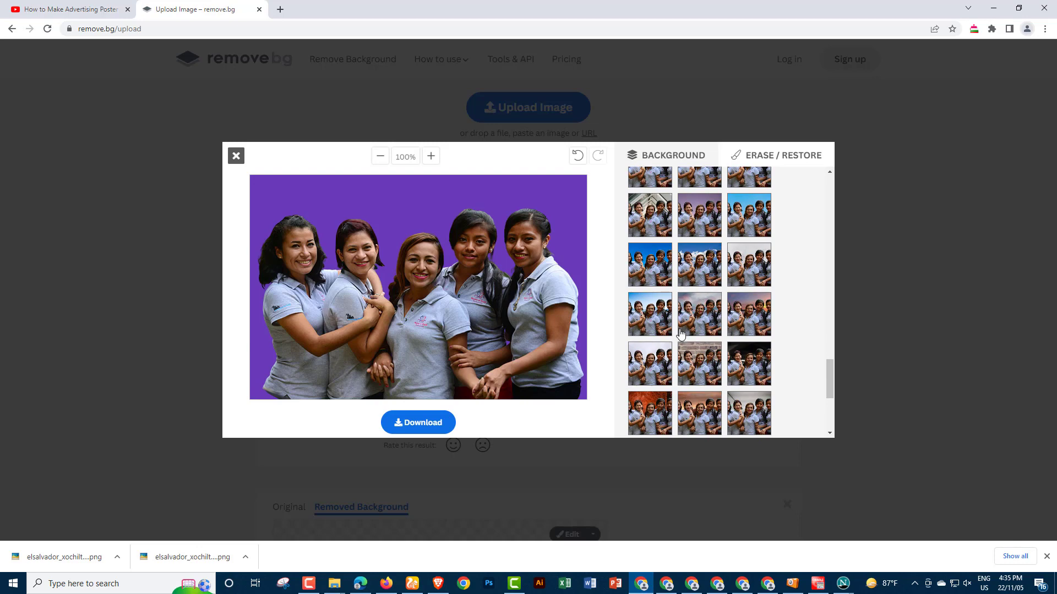
left_click(236, 157)
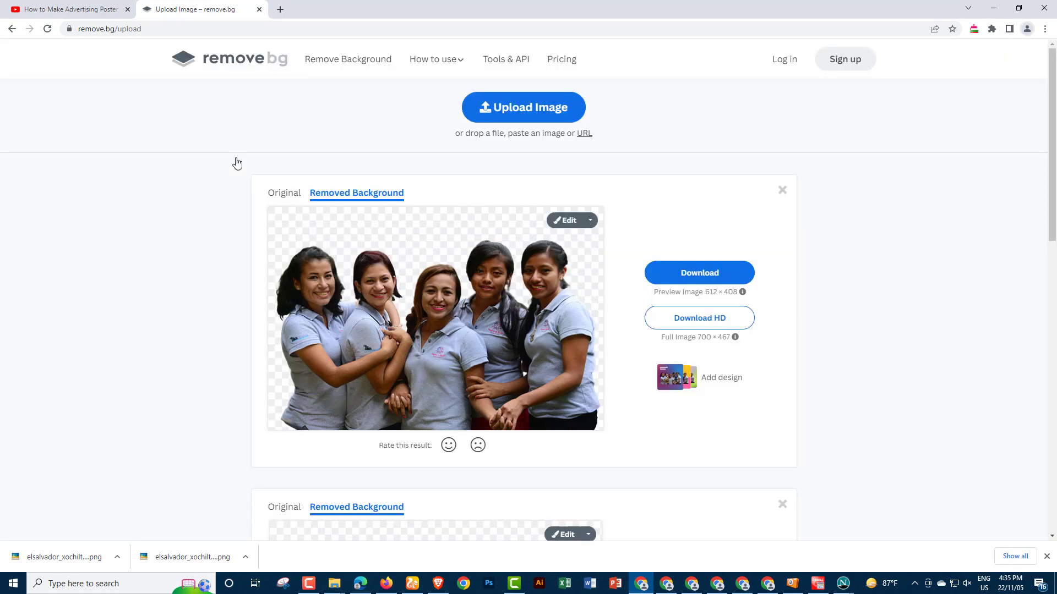
Step: Upload the GettyImages boy-reading photo, download its cutout in HD, and reopen the file picker
left_click(477, 115)
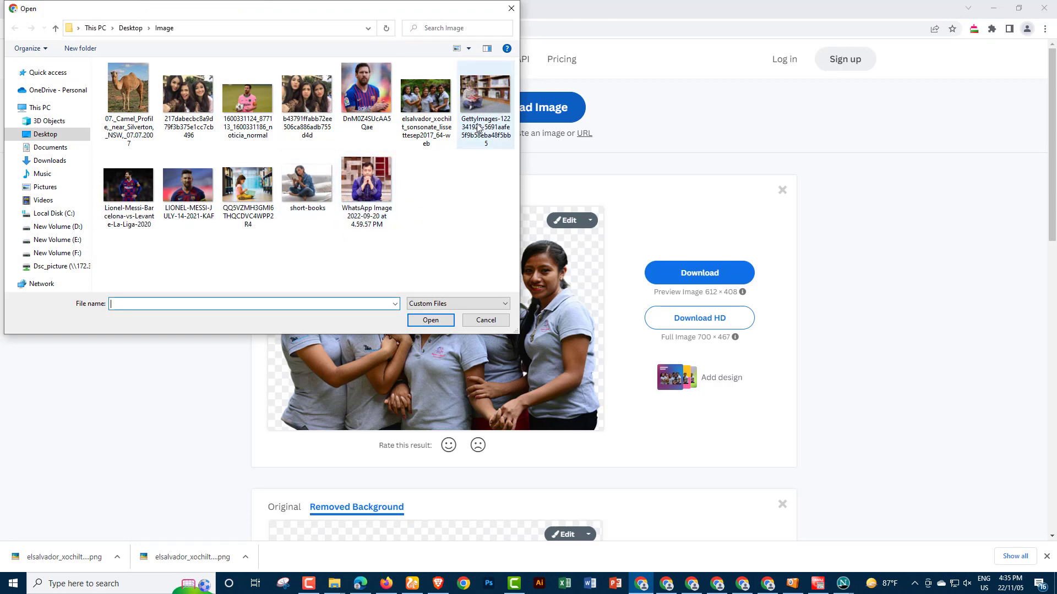
left_click(470, 95)
left_click(436, 321)
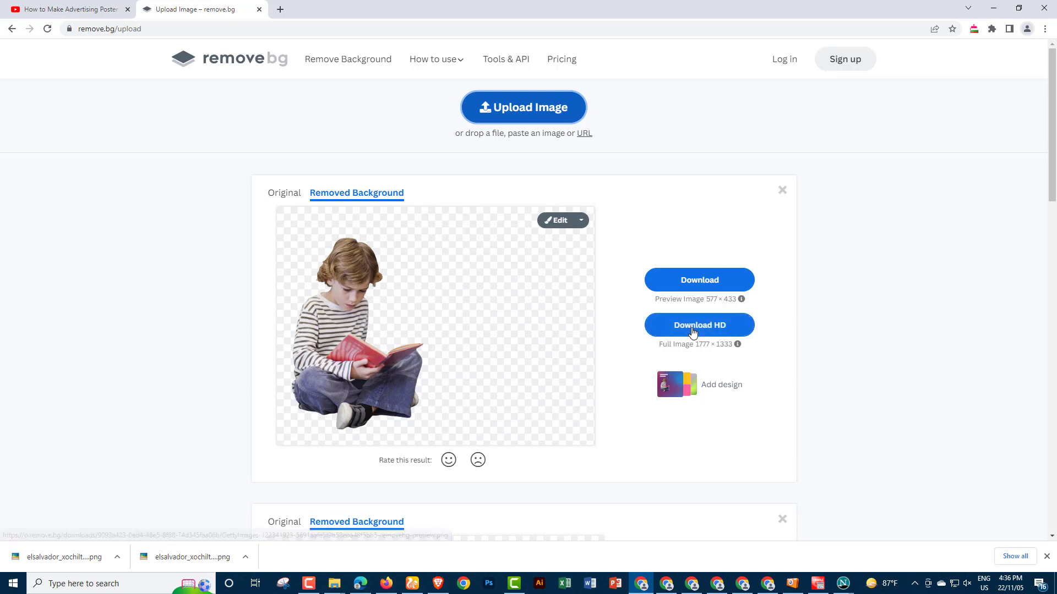
left_click(697, 280)
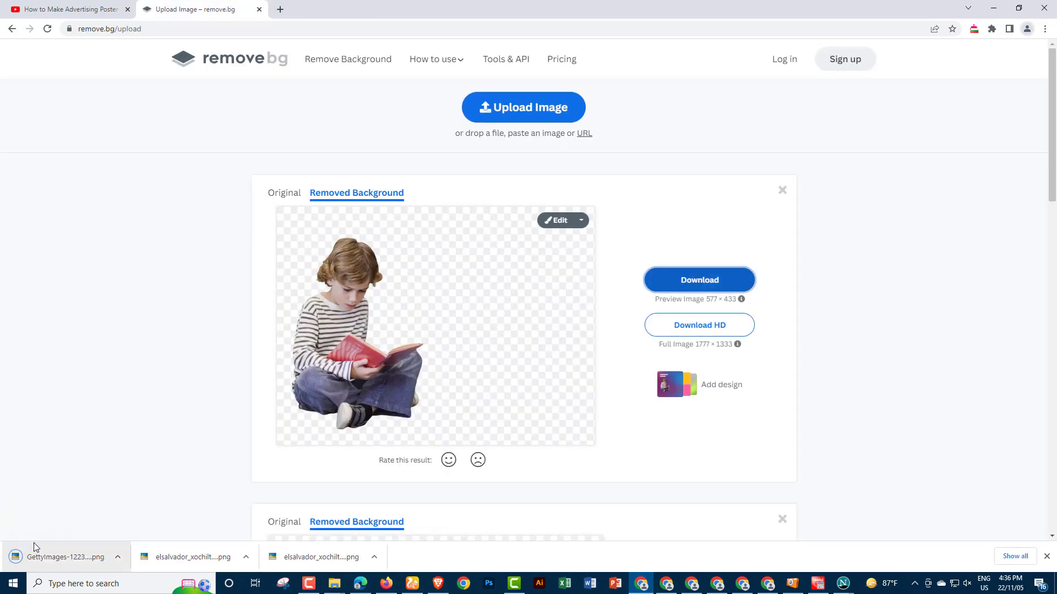
left_click(484, 114)
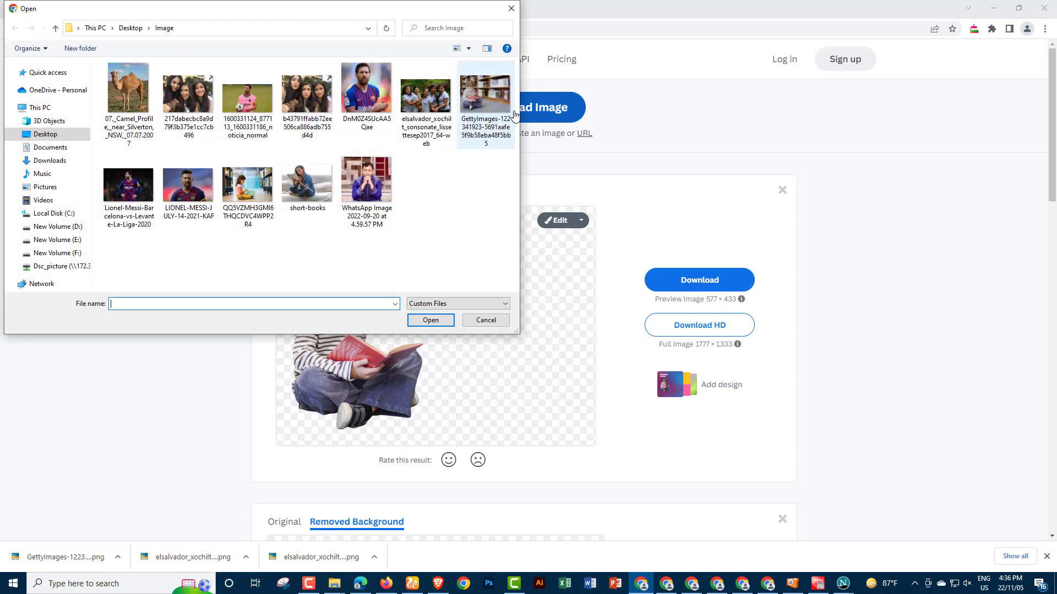
left_click(248, 100)
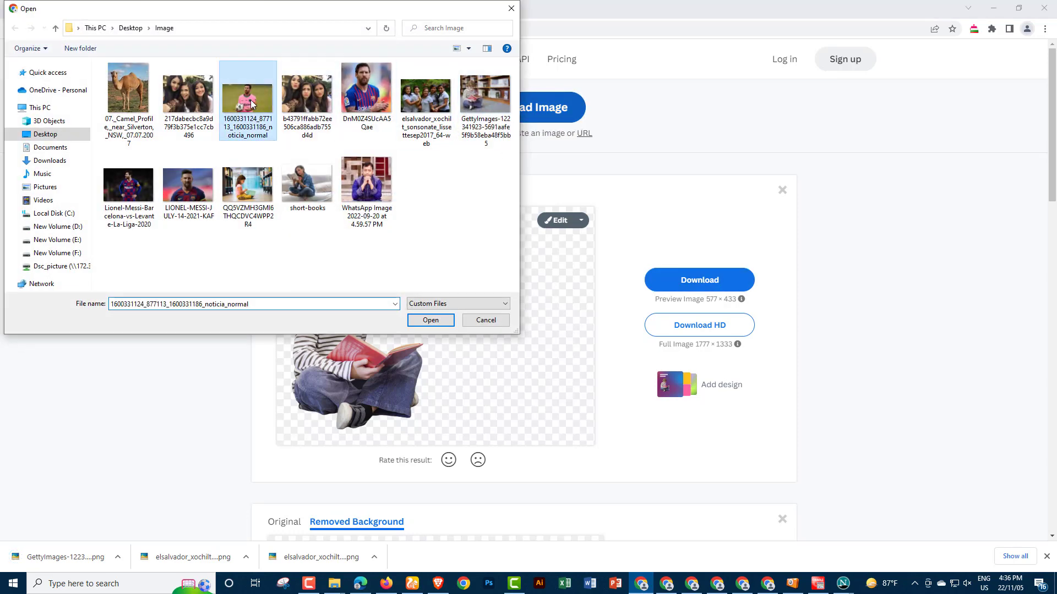
left_click(434, 326)
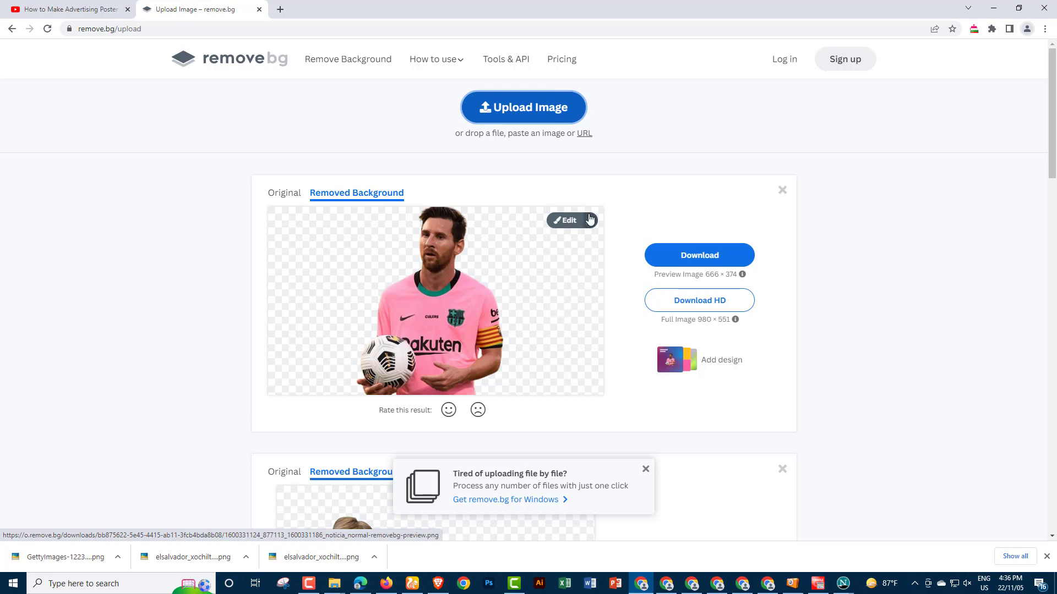
Step: Place the footballer cutout on the mountain-road scene from the Photo background grid
left_click(569, 221)
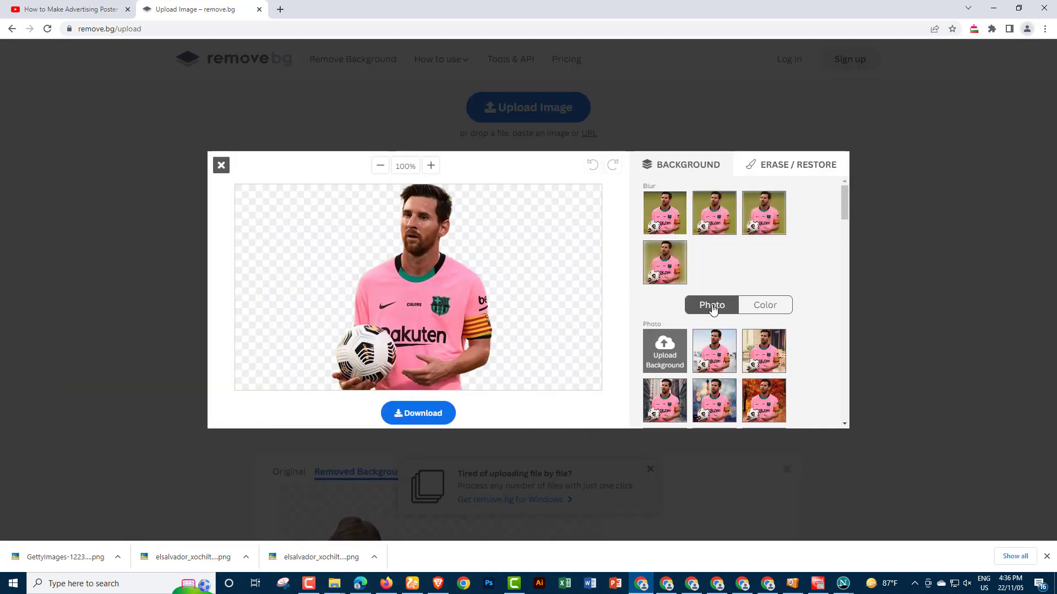
scroll(712, 309, "down", 3)
scroll(712, 309, "down", 2)
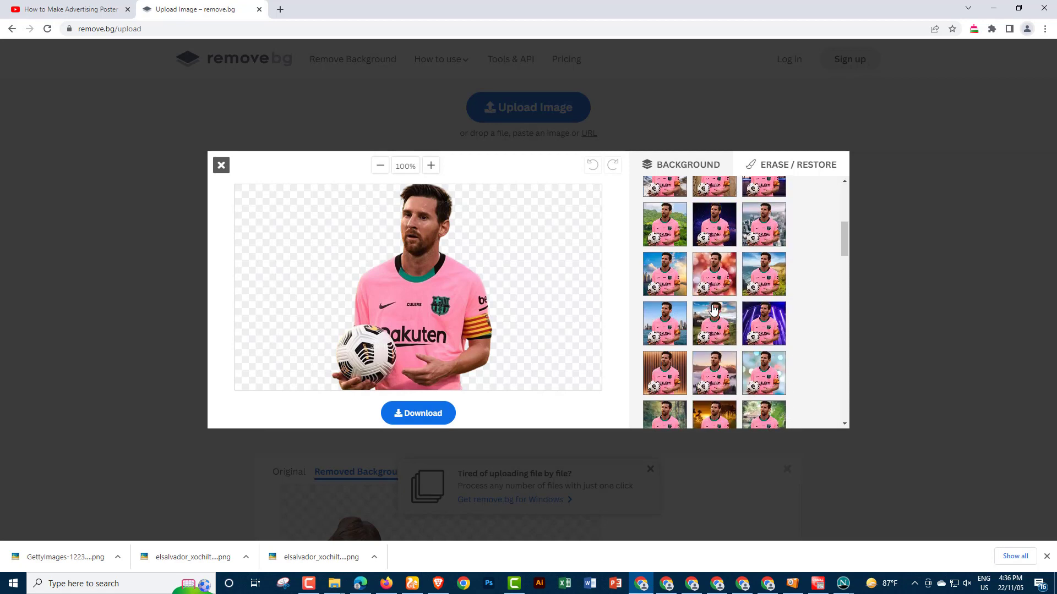
scroll(713, 318, "down", 1)
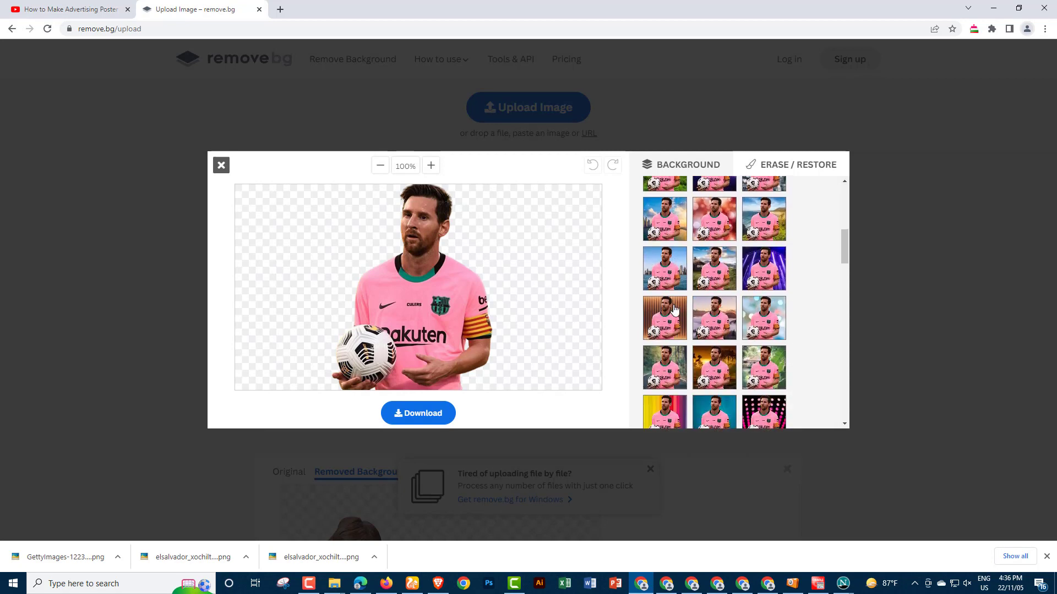
scroll(749, 355, "down", 1)
scroll(737, 360, "down", 1)
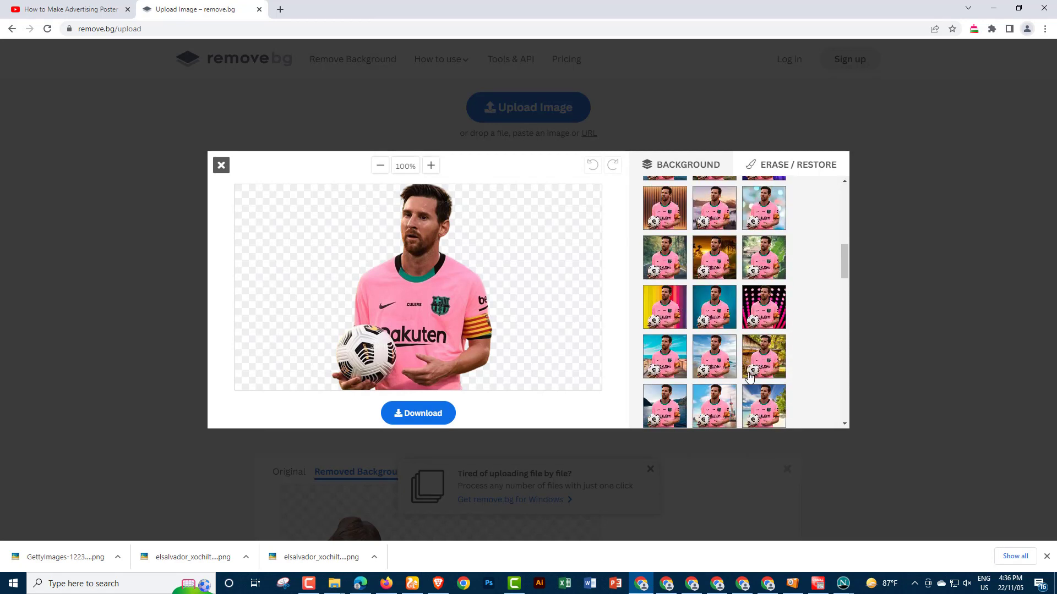
scroll(720, 367, "down", 1)
scroll(724, 367, "down", 2)
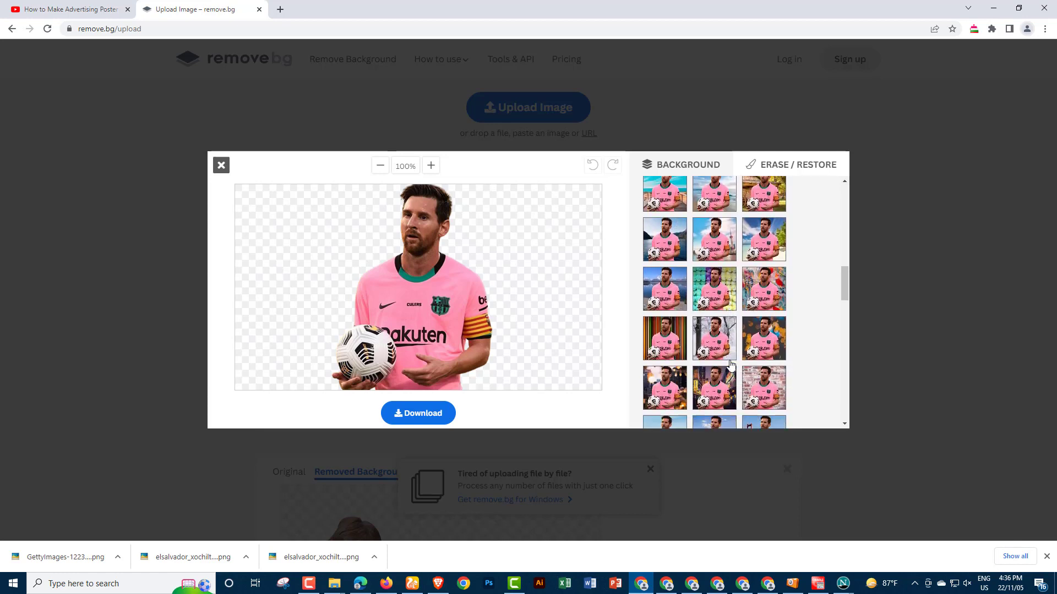
scroll(730, 366, "down", 1)
scroll(730, 365, "down", 2)
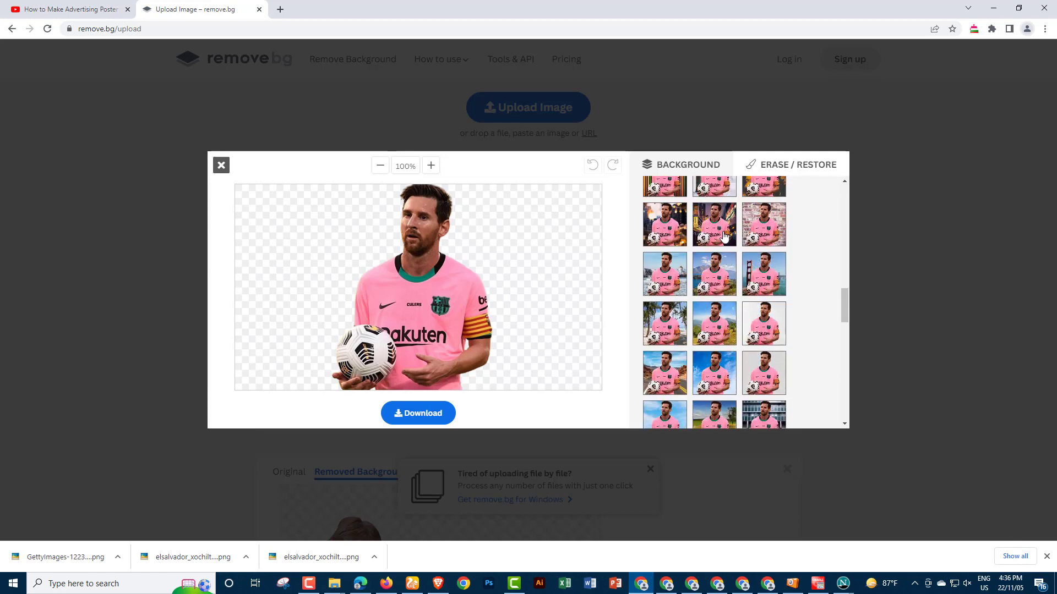
scroll(724, 236, "down", 2)
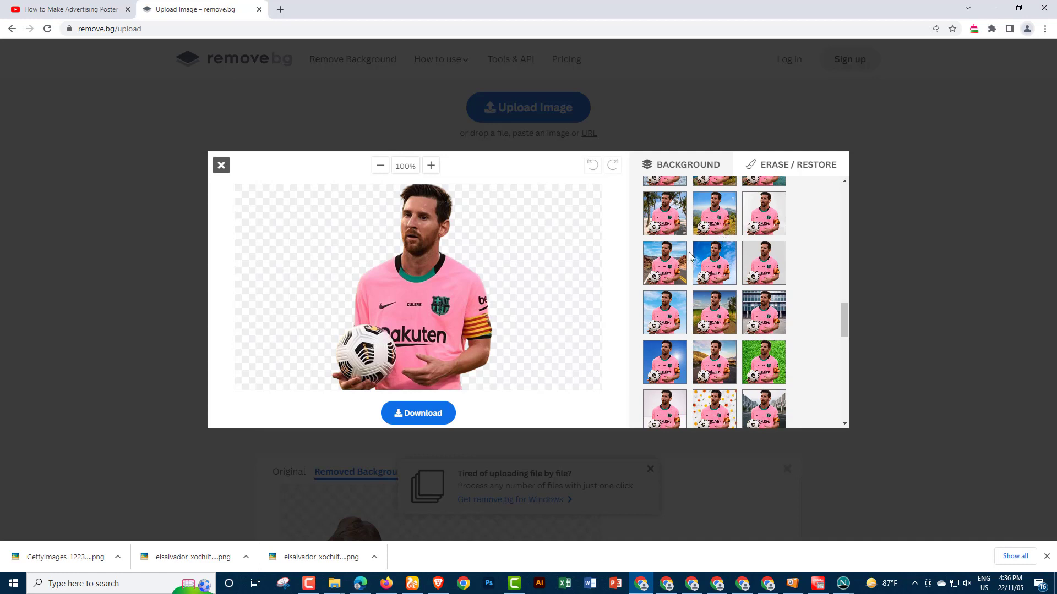
scroll(721, 362, "down", 3)
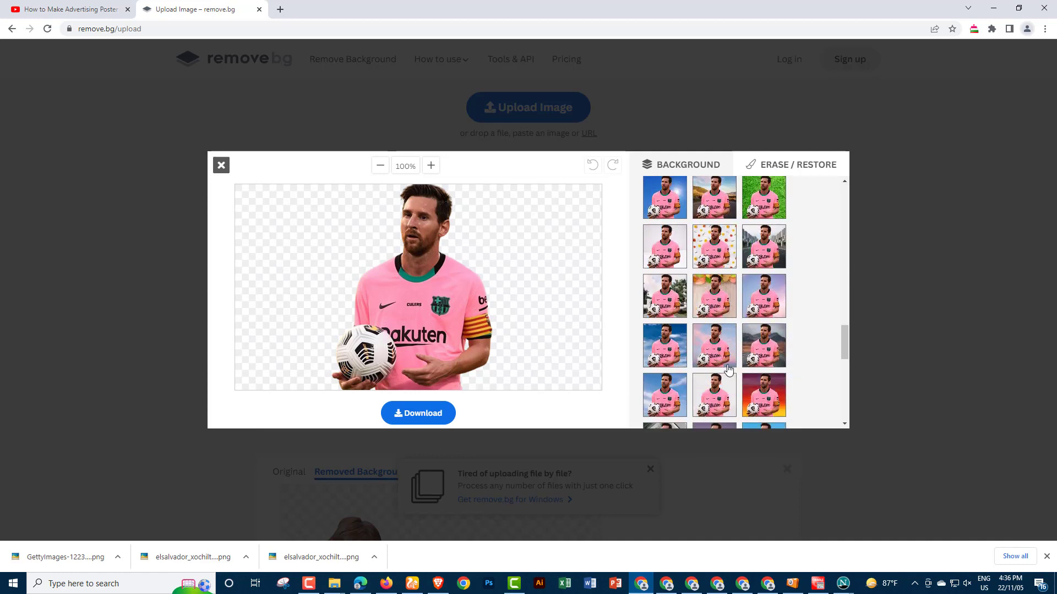
scroll(728, 370, "down", 3)
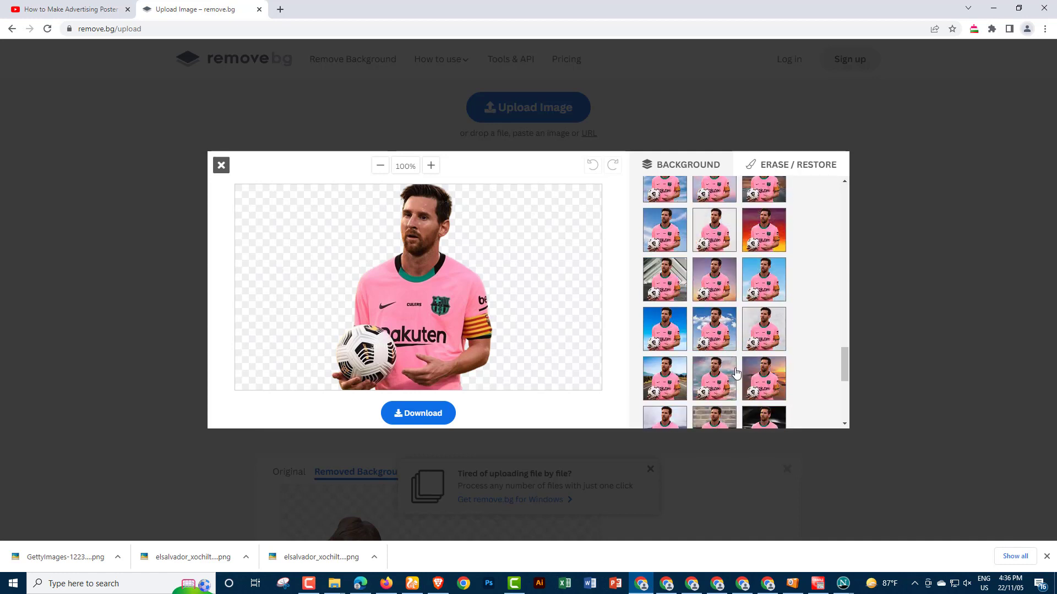
left_click(672, 383)
left_click(669, 383)
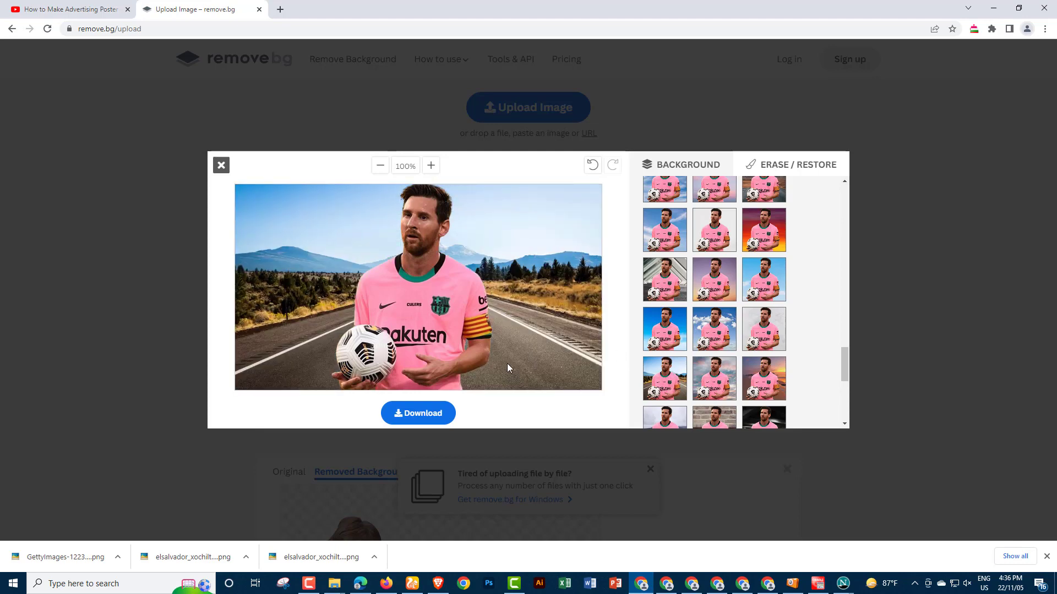
Step: Download the mountain-road image, dismiss the download options, and minimize Chrome
left_click(415, 418)
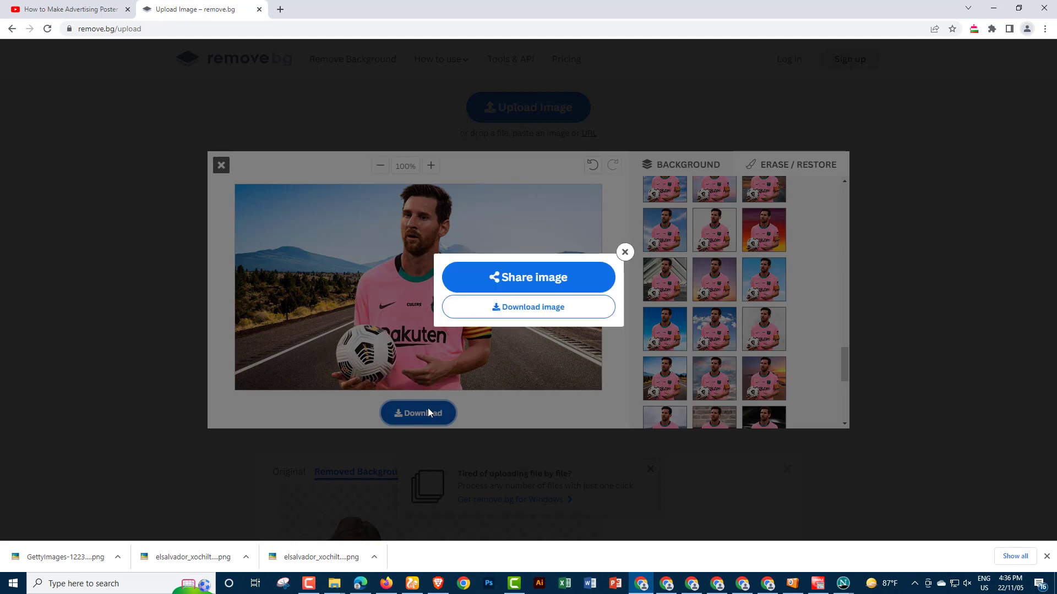
left_click(524, 309)
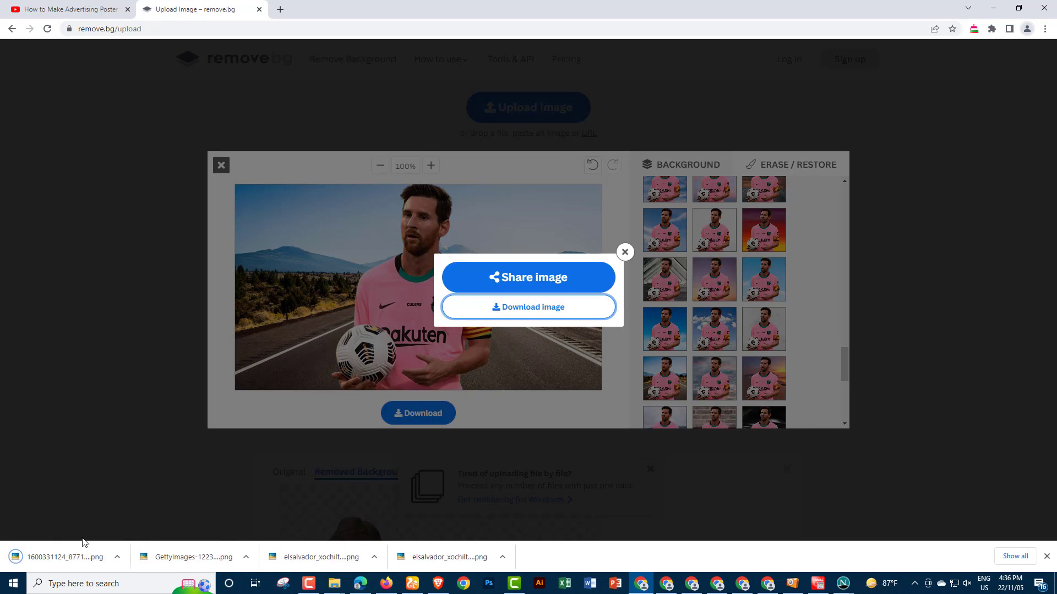
left_click(625, 253)
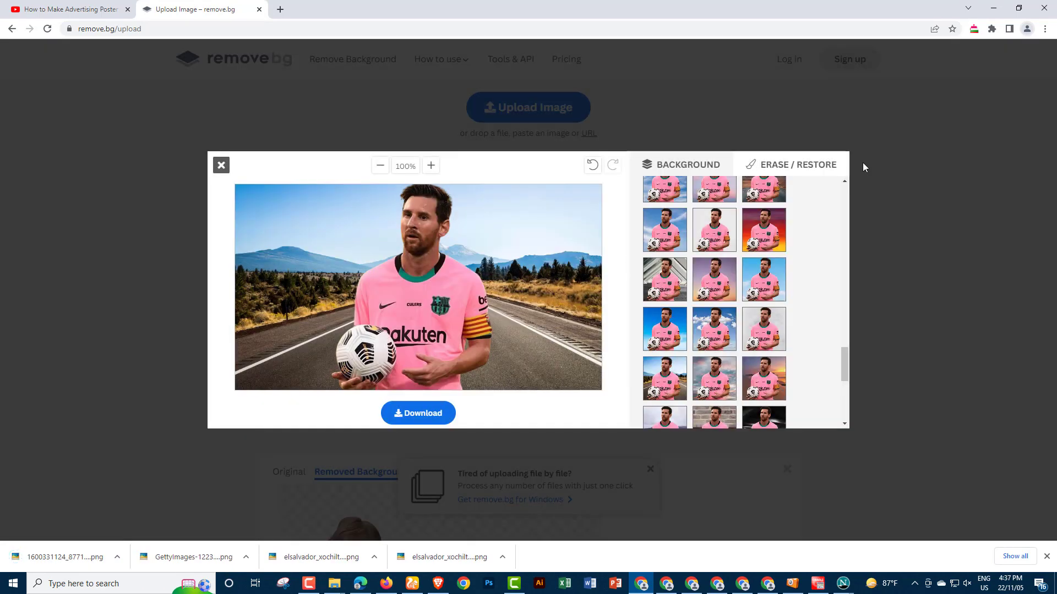
left_click(994, 8)
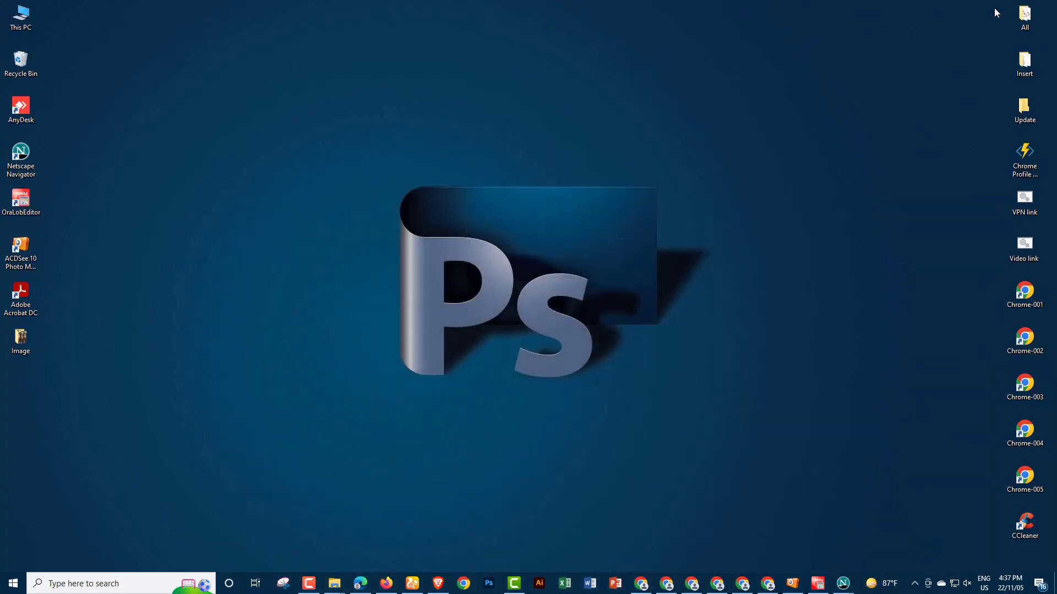
Step: Open Downloads via This PC and preview the purple-stage man, three-women selfie, lakeside footballer and beach camel
double_click(22, 20)
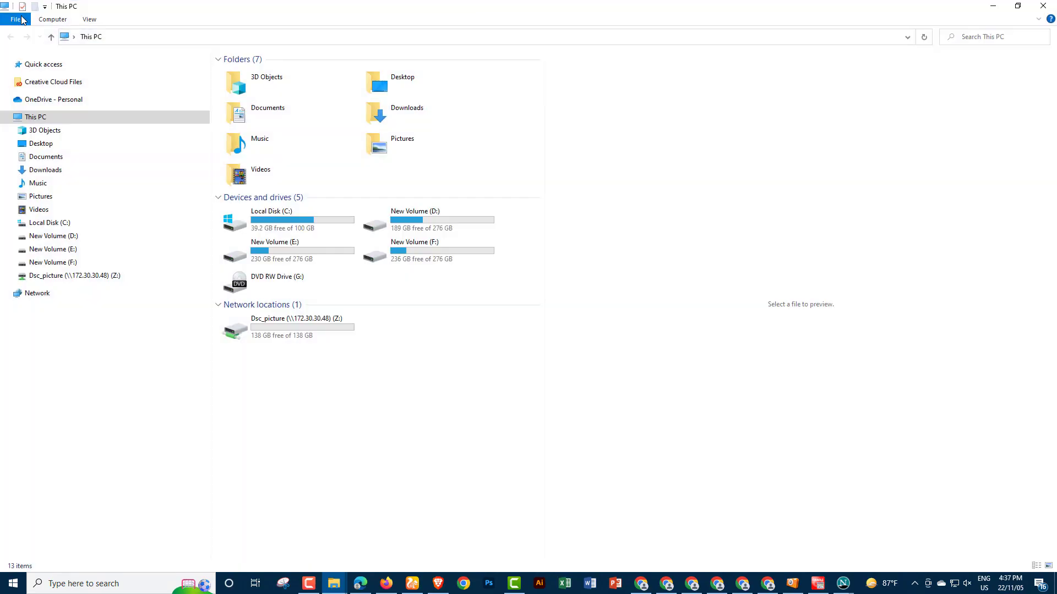
double_click(433, 113)
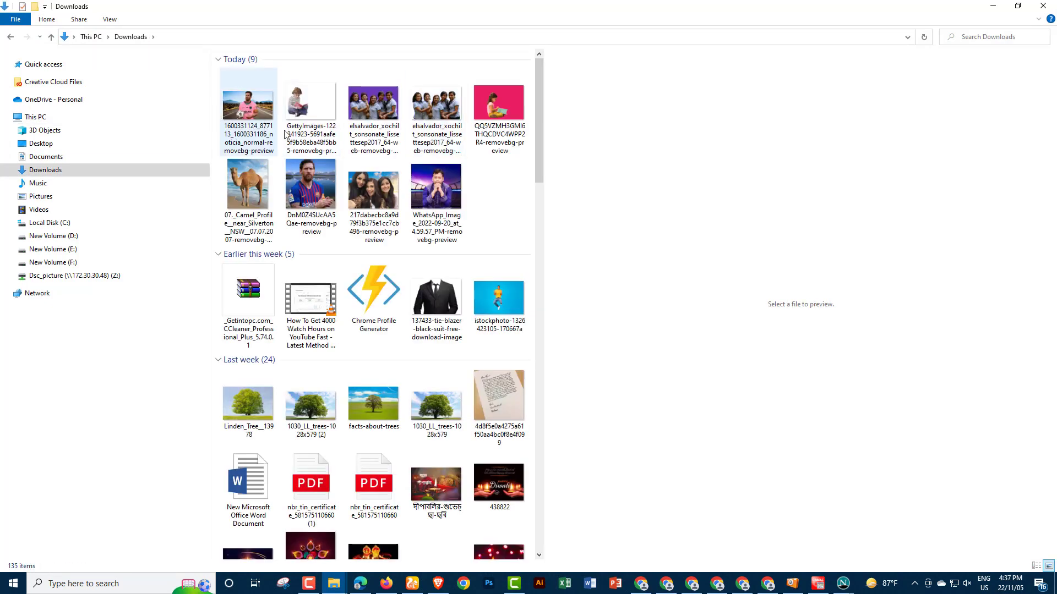
left_click(428, 185)
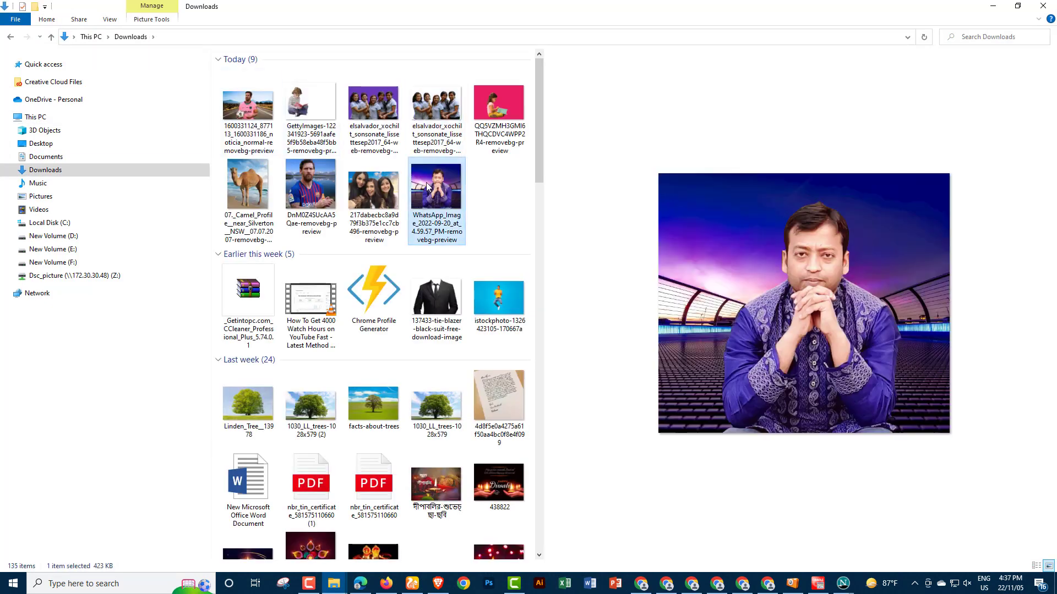
left_click(375, 197)
left_click(311, 190)
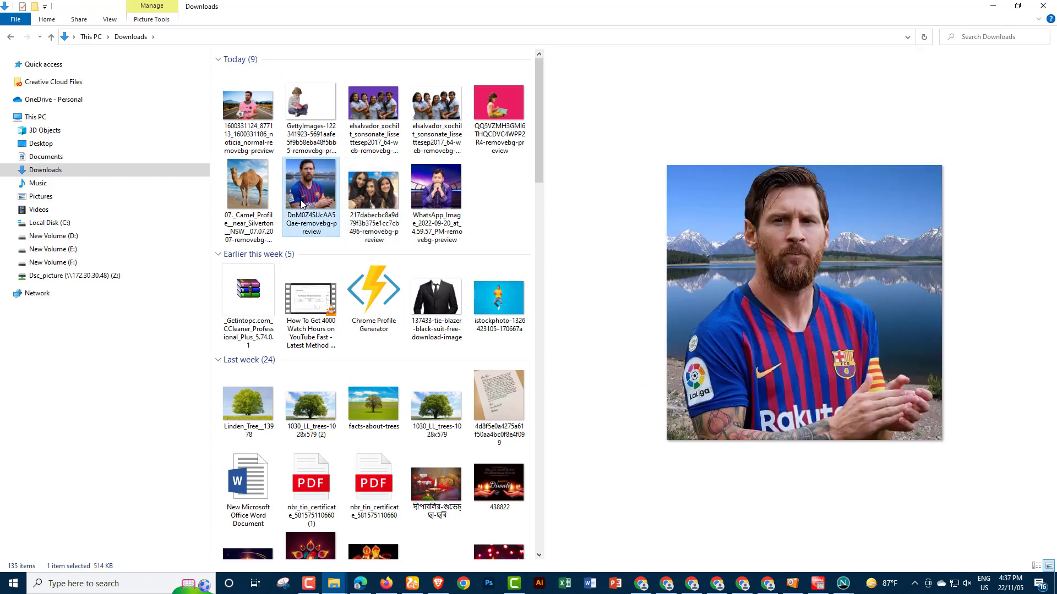
left_click(239, 191)
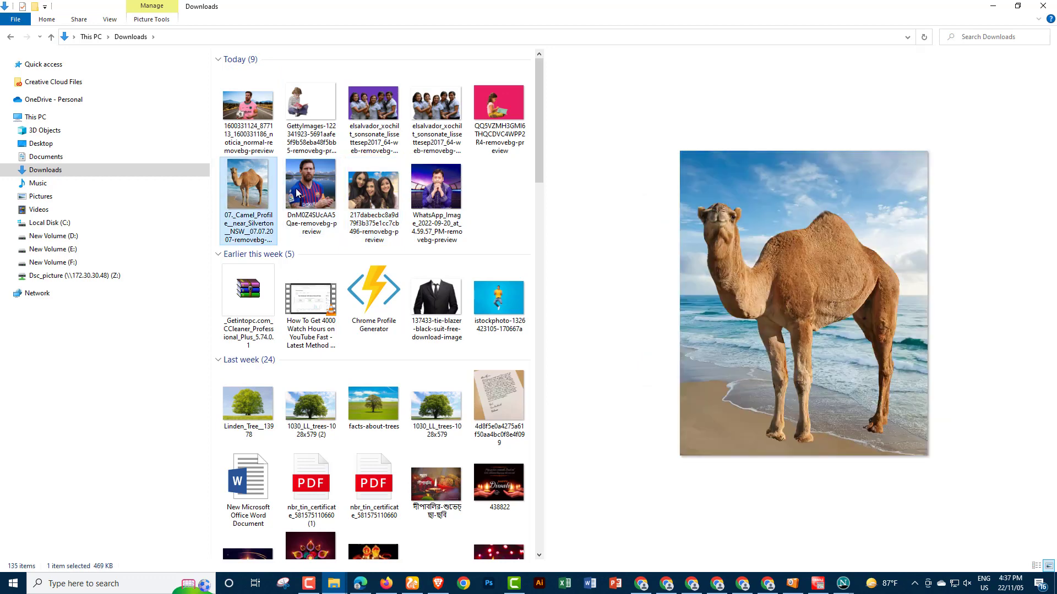
Step: Preview the pink-backdrop girl, five women on white and purple, seated boy, and mountain-road footballer
left_click(507, 114)
left_click(445, 116)
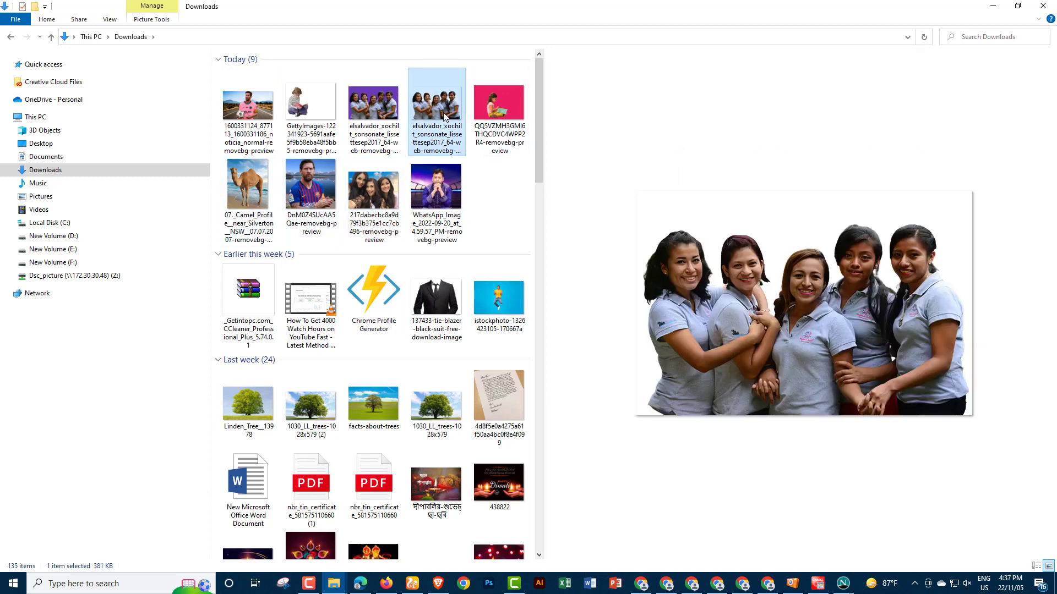
left_click(378, 111)
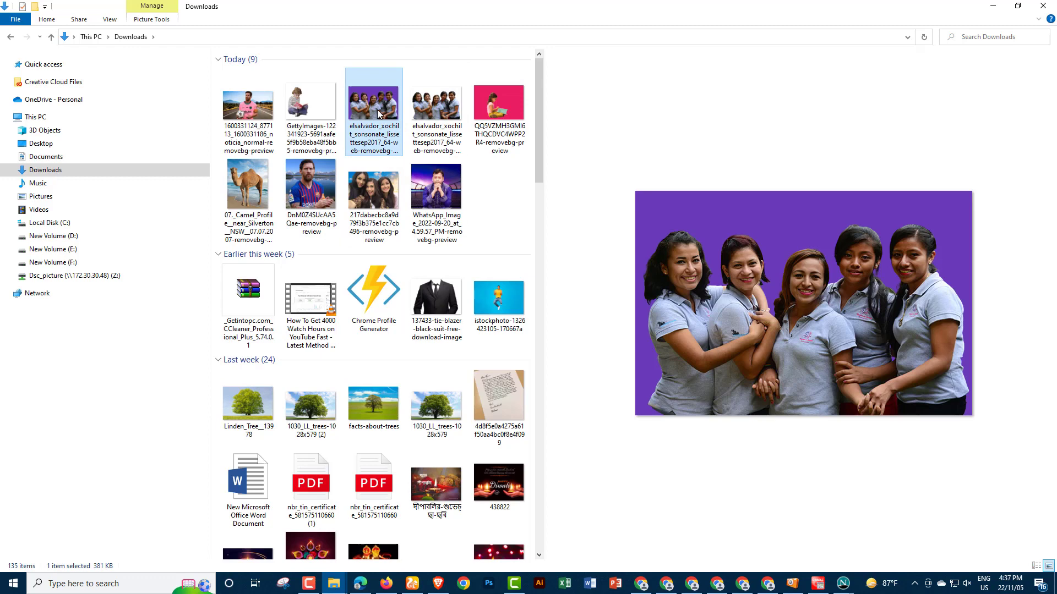
left_click(312, 110)
left_click(248, 113)
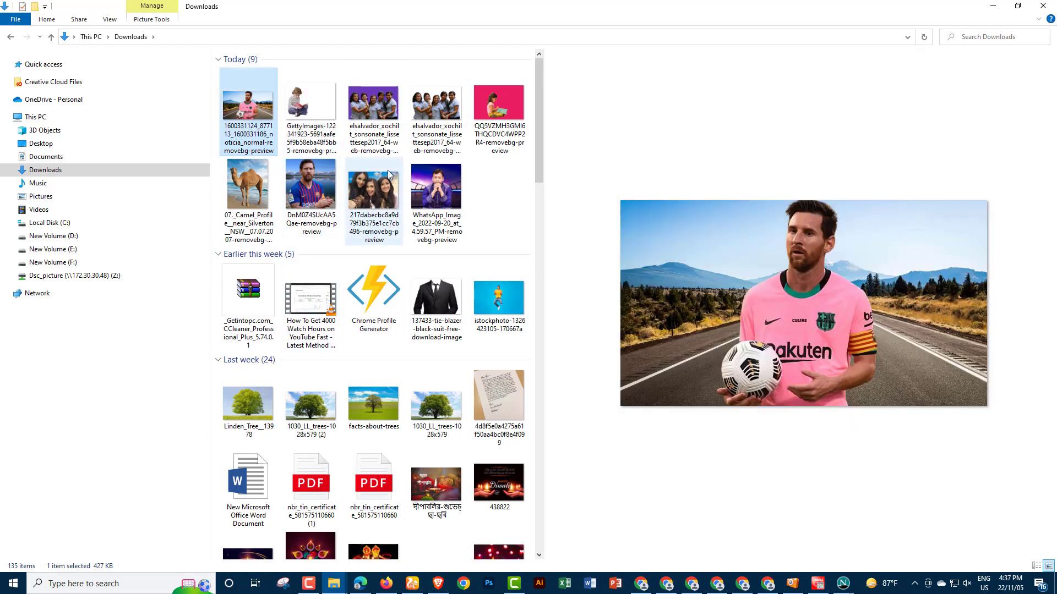
double_click(248, 114)
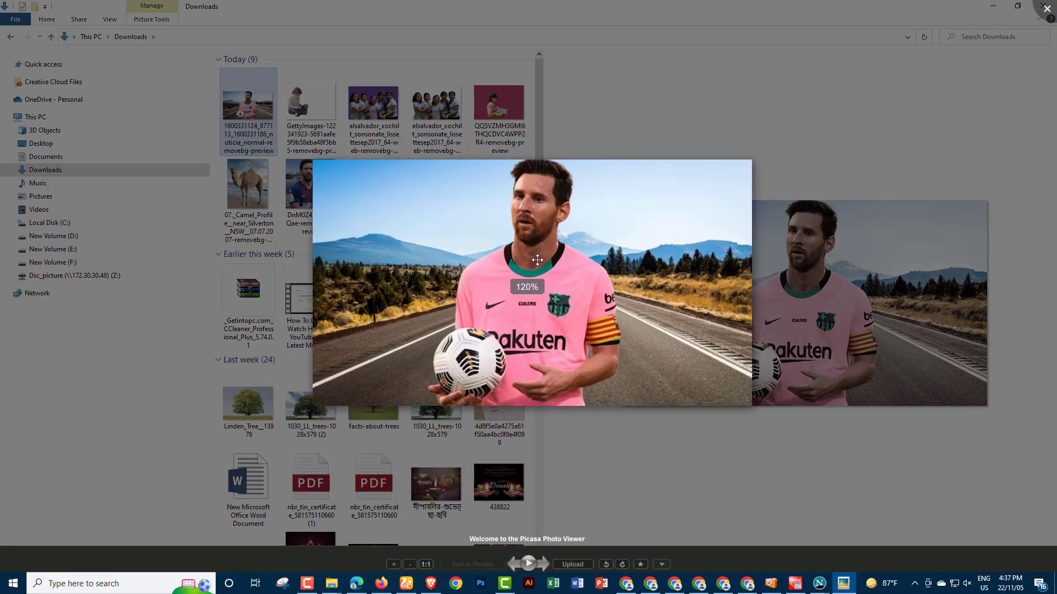
scroll(691, 284, "down", 5)
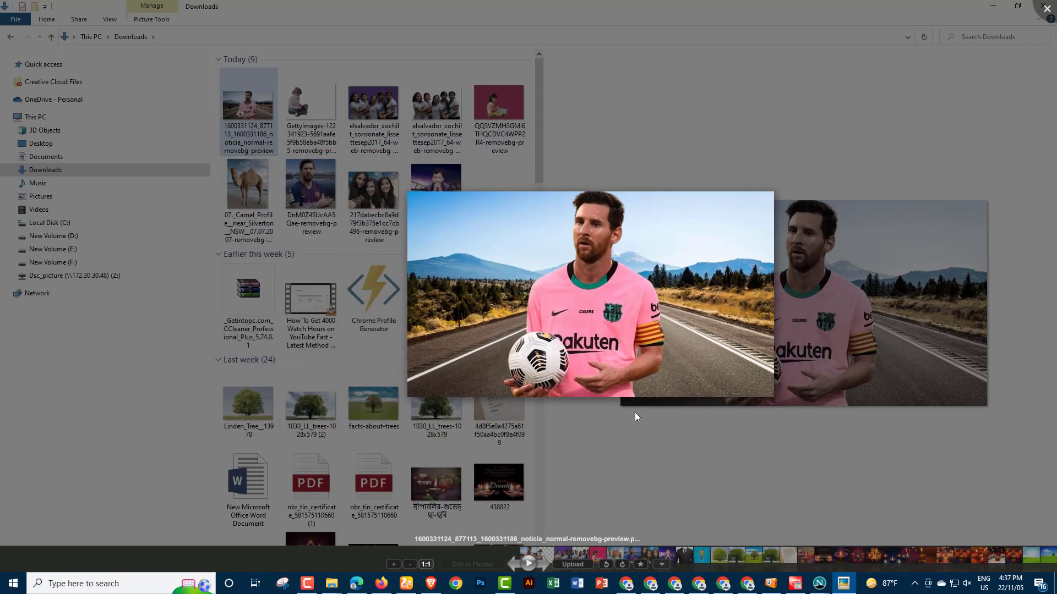
left_click(619, 444)
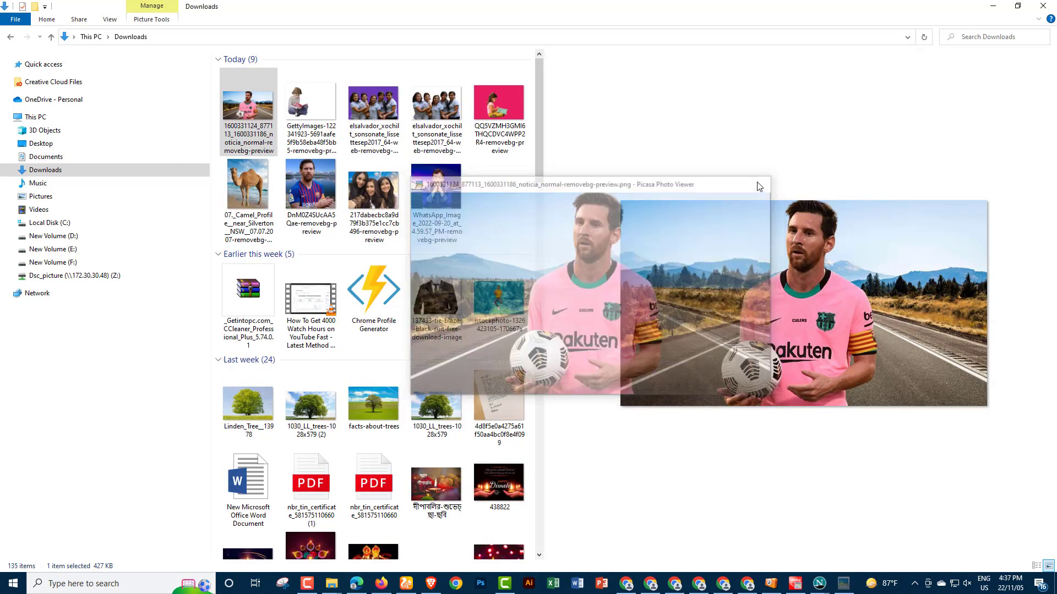
double_click(436, 187)
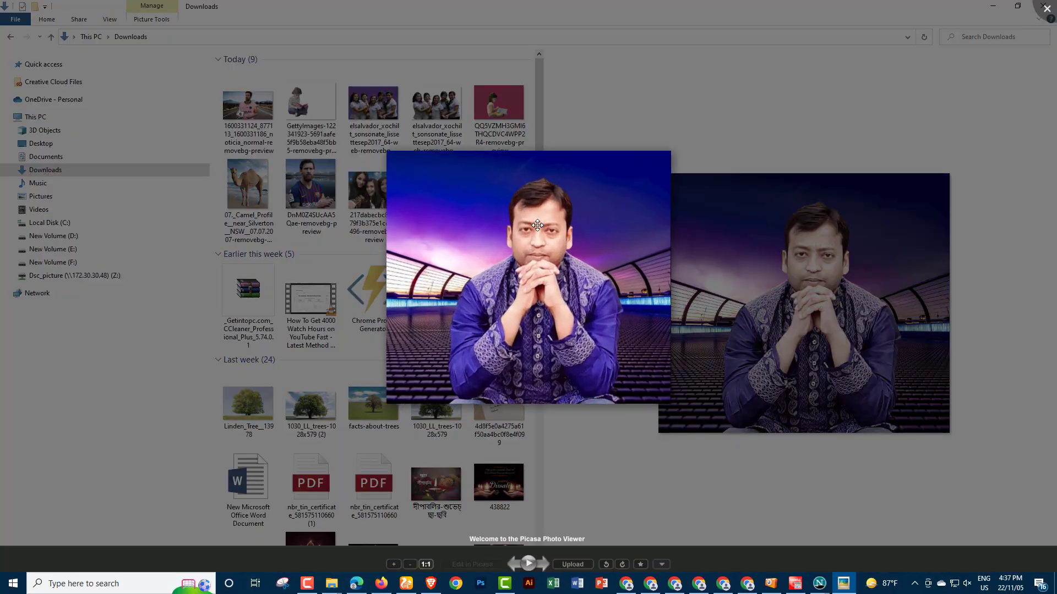
key("Escape")
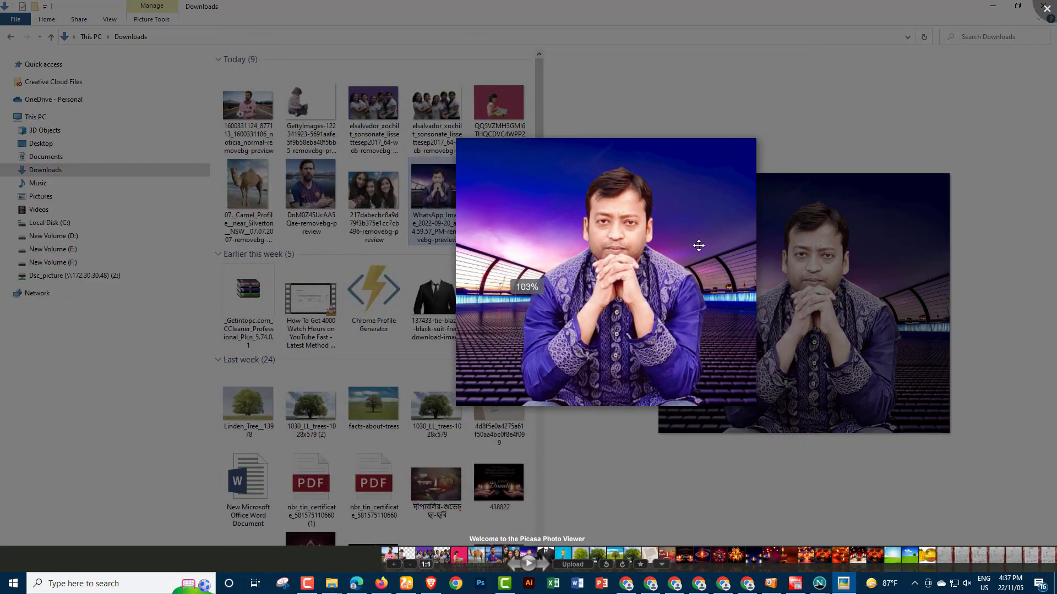